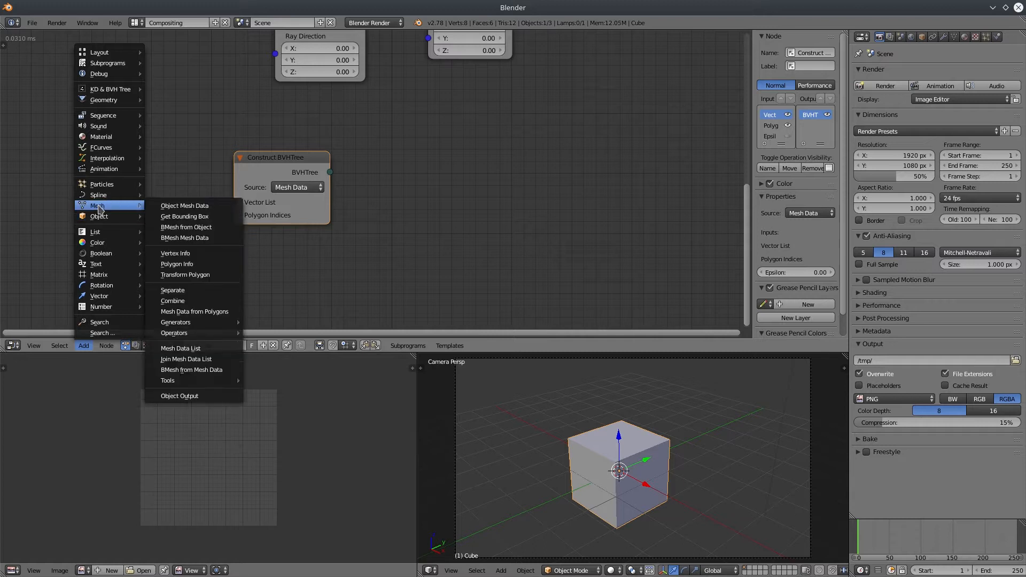
Add an Object Mesh Data node for the Cube and connect its vertex locations and polygon indices to the Construct BVHTree node.
left_click(197, 209)
left_click(81, 119)
left_click_drag(250, 162, 307, 155)
left_click_drag(165, 140, 292, 196)
left_click_drag(166, 165, 292, 209)
mouse_move(321, 160)
left_mouse_down()
mouse_move(278, 164)
mouse_move(306, 160)
left_mouse_up()
left_click(119, 208)
left_click(109, 235)
Set the Construct BVHTree node's source to BMesh and shift the node slightly away from Object Mesh Data.
middle_click_drag(399, 107, 445, 126)
left_click(342, 206)
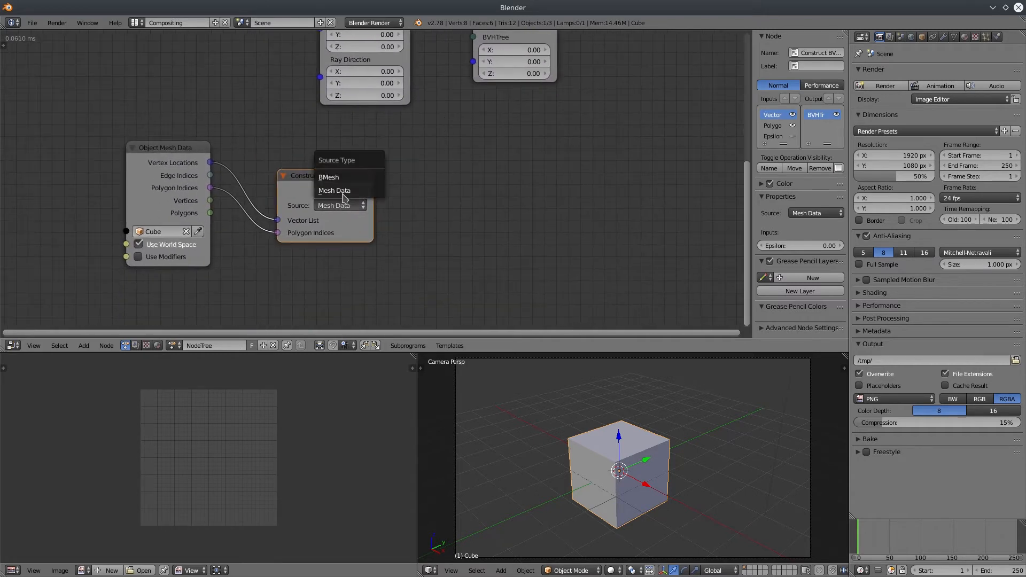
left_click(348, 178)
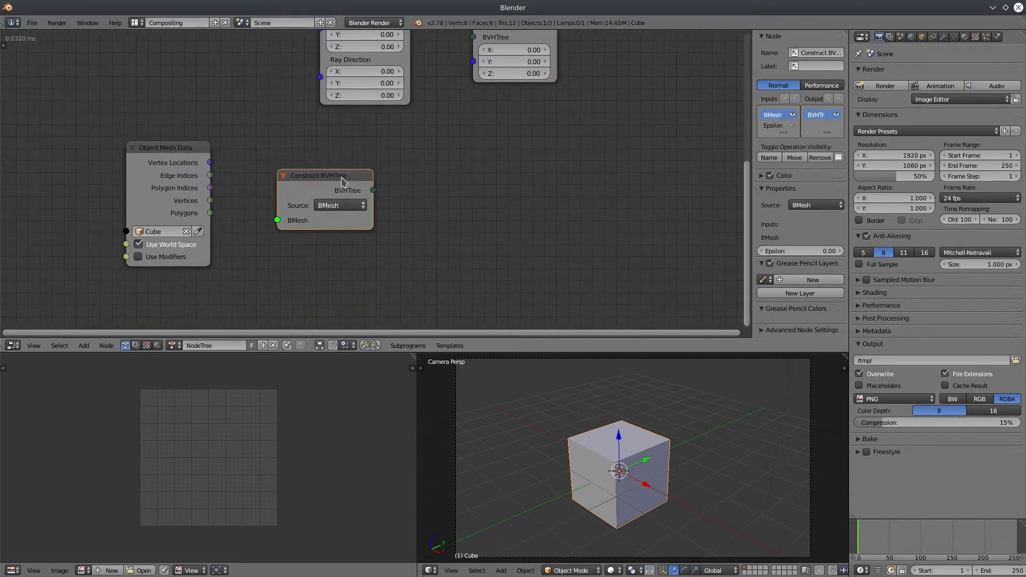
left_click_drag(336, 182, 390, 190)
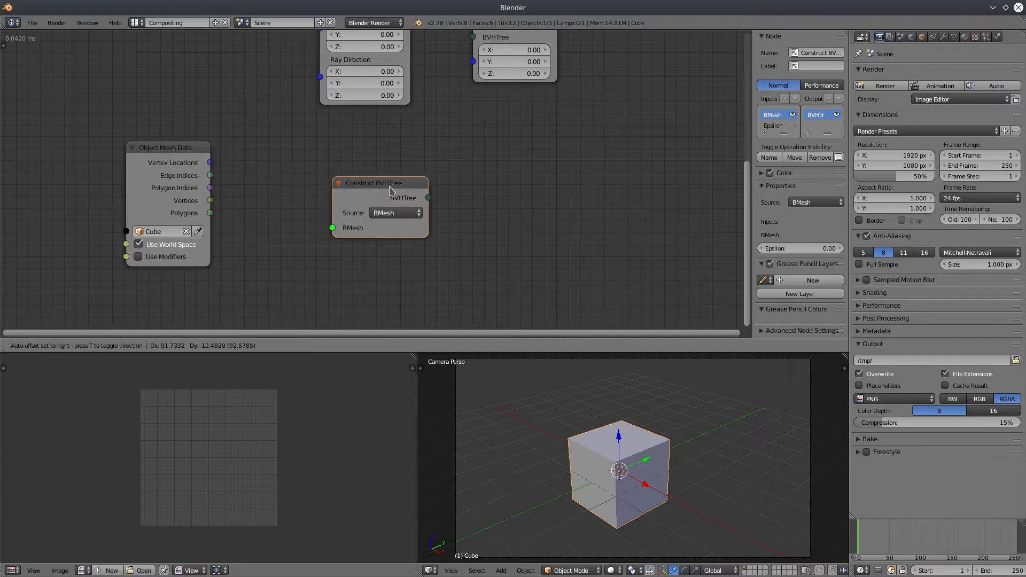
key("Escape")
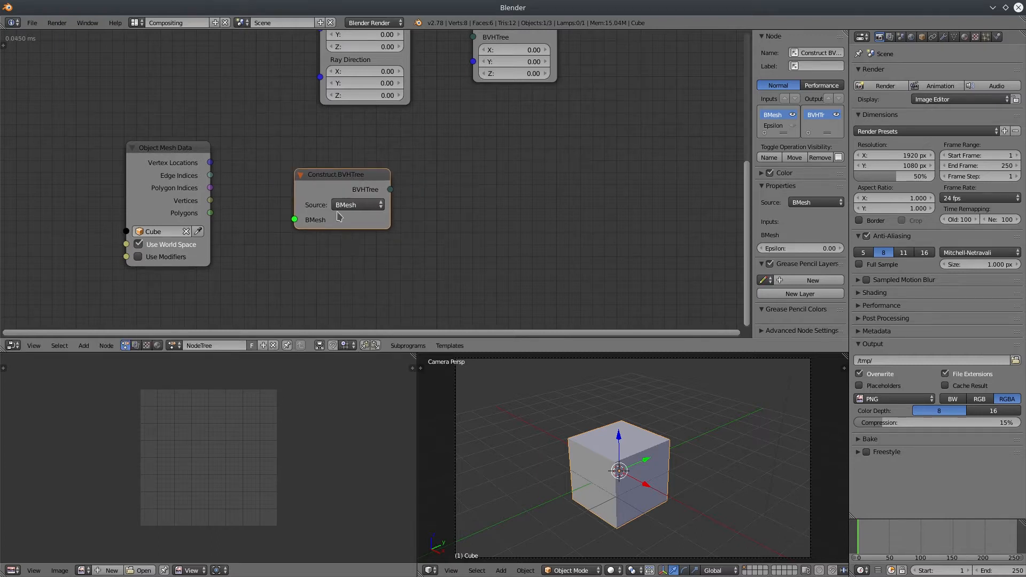
Delete the cube from the 3D scene and add a monkey mesh in its place.
middle_click_drag(527, 454, 577, 443)
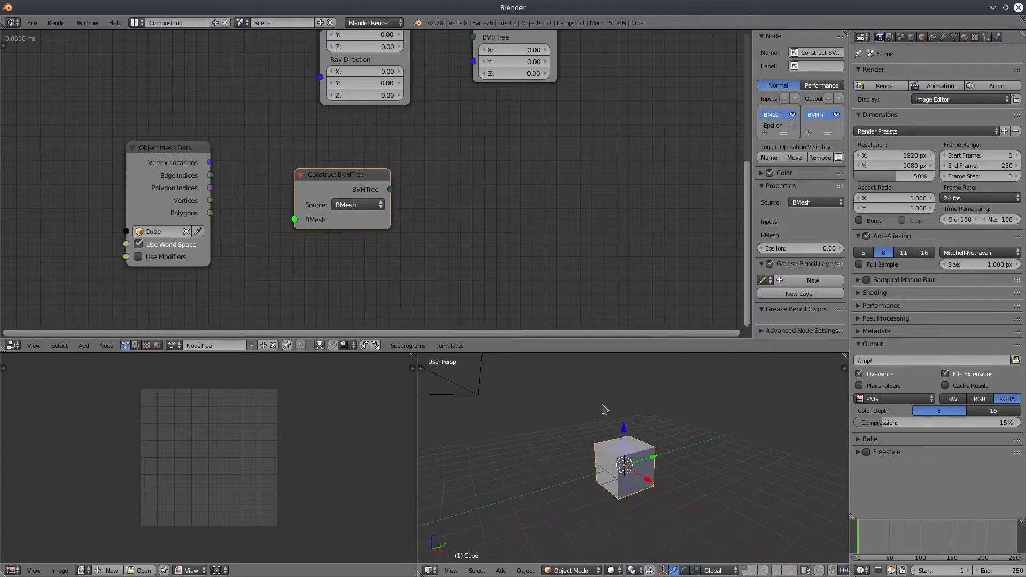
key("x")
left_click(671, 451)
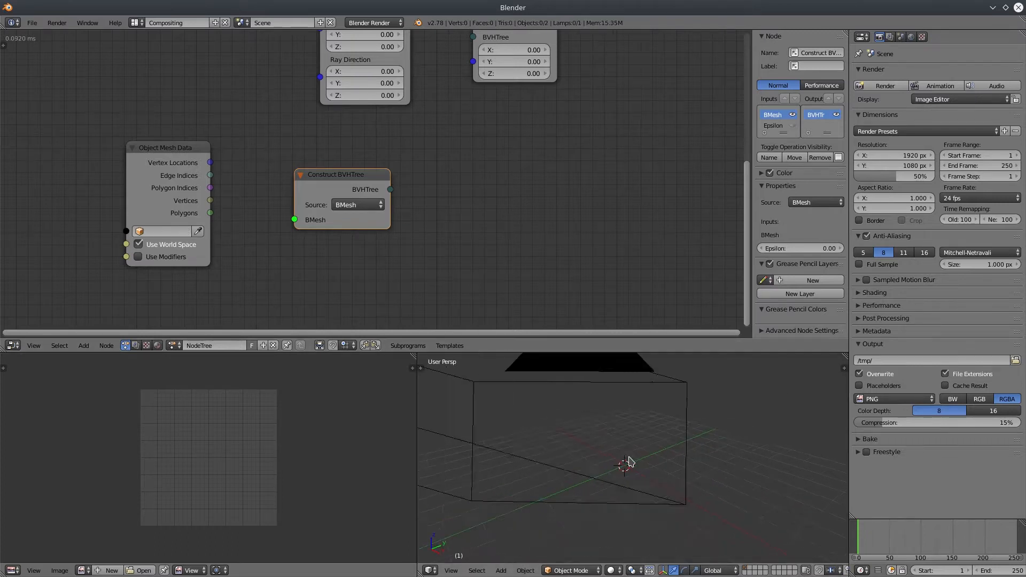
key("shift+a")
mouse_move(609, 411)
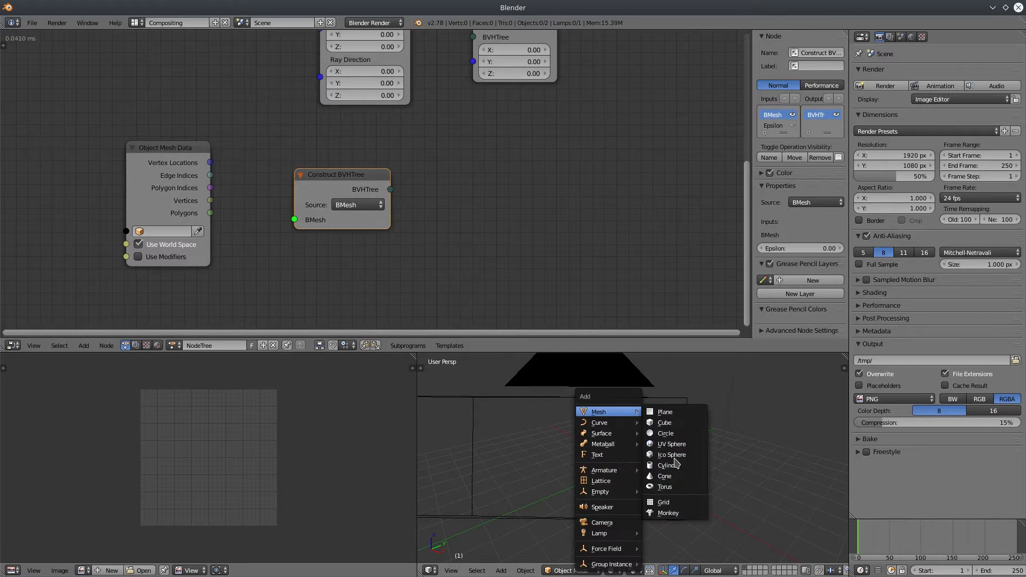
left_click(669, 513)
middle_click_drag(669, 519, 634, 498)
scroll(635, 457, "up", 3)
middle_click_drag(635, 458, 646, 480)
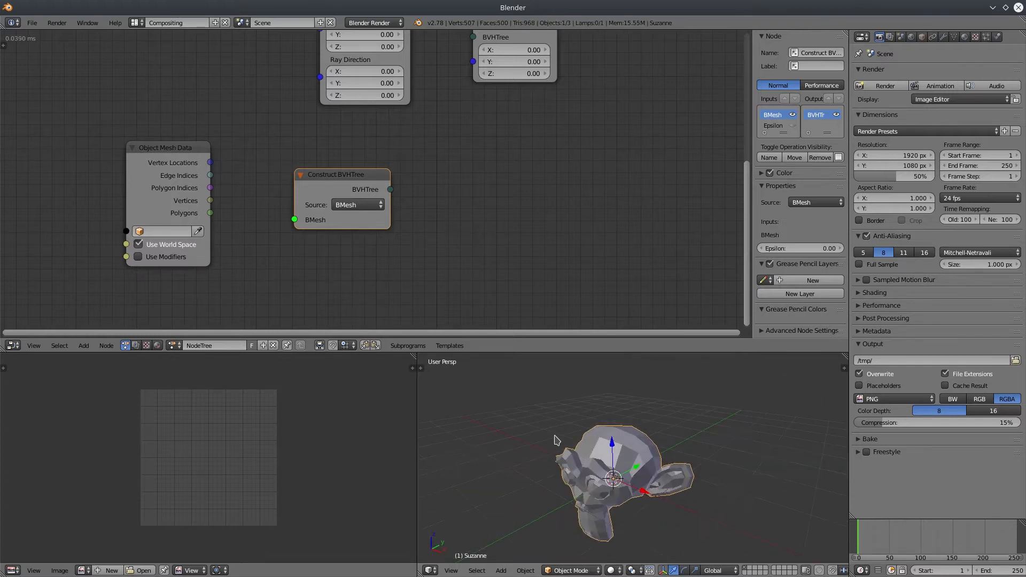
Set the Construct BVHTree source to Mesh Data and assign Suzanne to the Object Mesh Data node.
left_click(357, 206)
left_click(364, 190)
left_click(197, 234)
Connect Vertex Locations to Vector List and Polygon Indices to Polygon Indices on the Construct BVHTree node.
left_click_drag(211, 163, 320, 209)
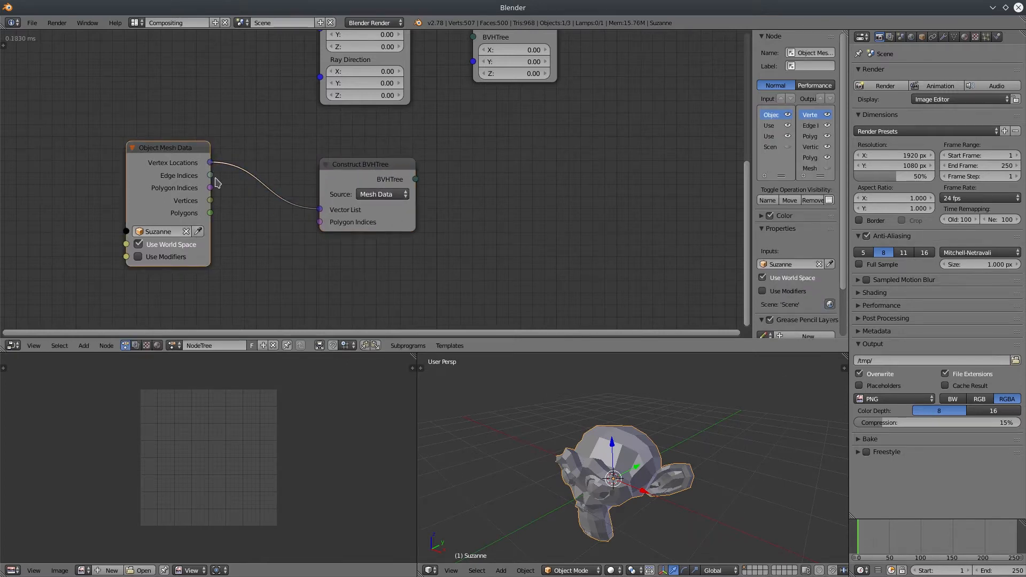
left_click_drag(210, 188, 324, 222)
left_click_drag(373, 172, 354, 172)
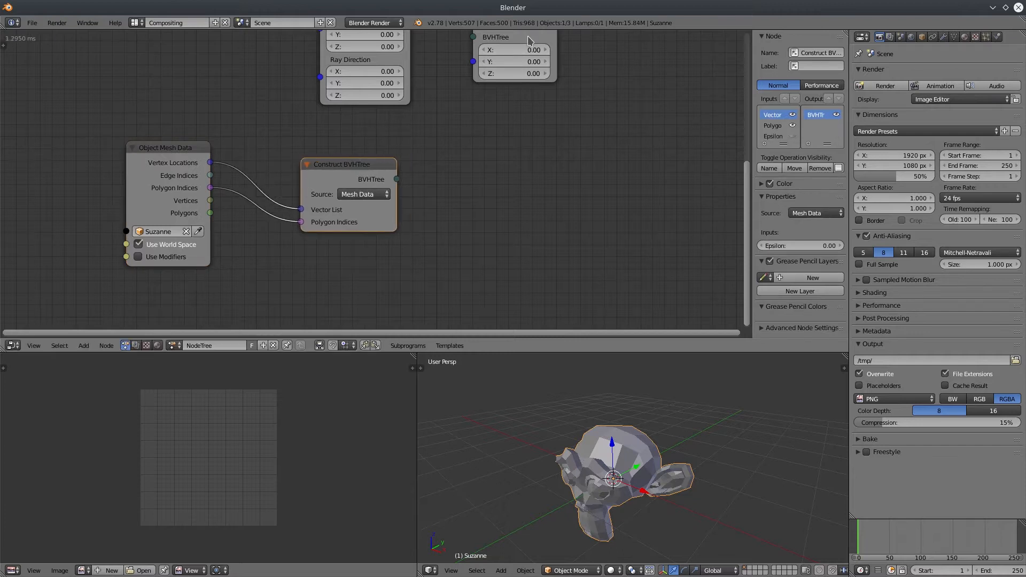
Place the Find Nearest Surface Point node beyond Construct BVHTree and connect the BVHTree output to it.
left_click_drag(527, 38, 589, 213)
middle_click_drag(442, 121, 422, 230)
left_click_drag(550, 297, 526, 193)
left_click_drag(516, 44, 522, 320)
middle_click_drag(523, 320, 500, 174)
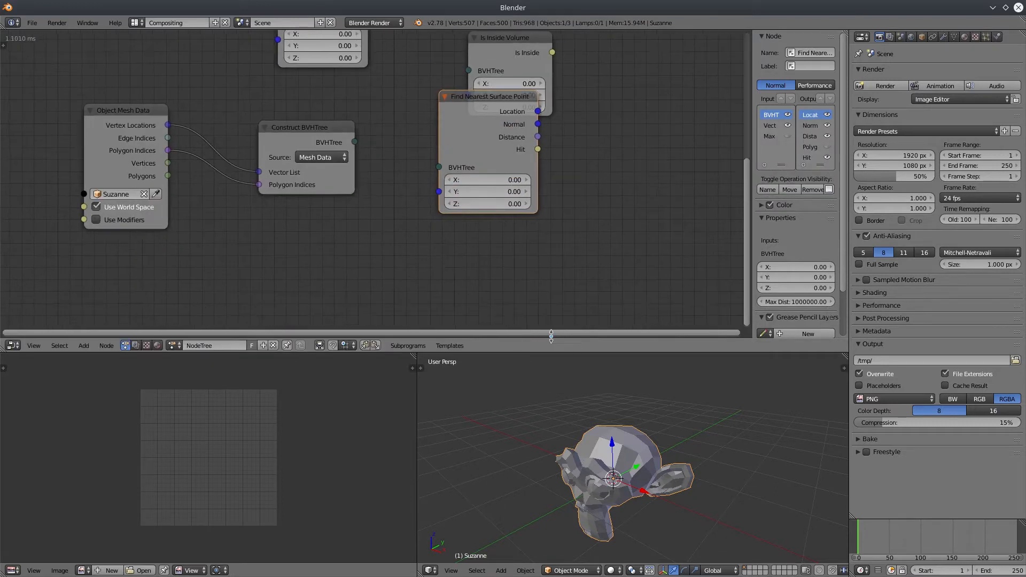
left_click_drag(491, 96, 557, 182)
left_click_drag(355, 142, 518, 255)
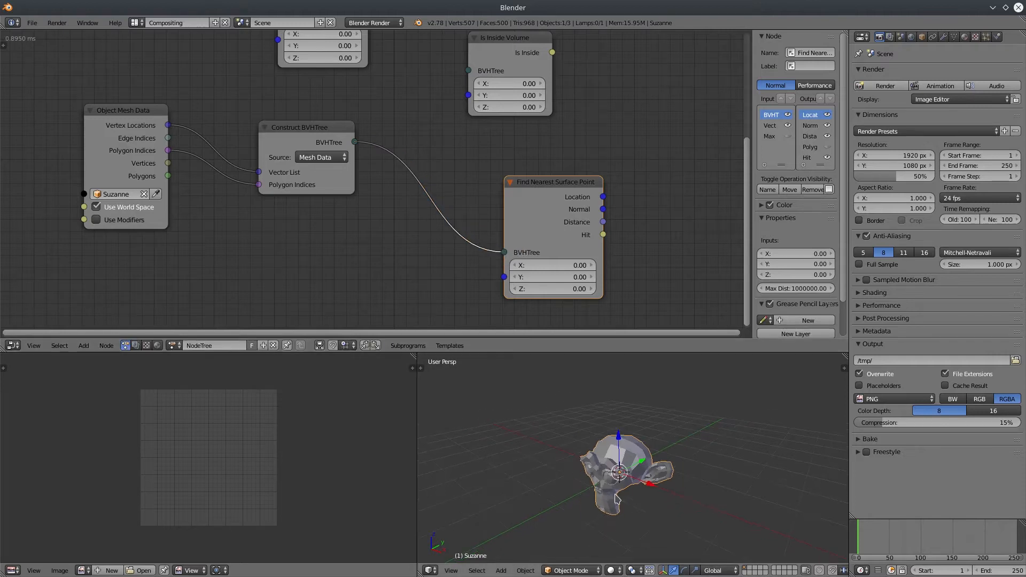
Add a UV sphere to the scene and move it away from the monkey's face.
key("shift+a")
mouse_move(594, 411)
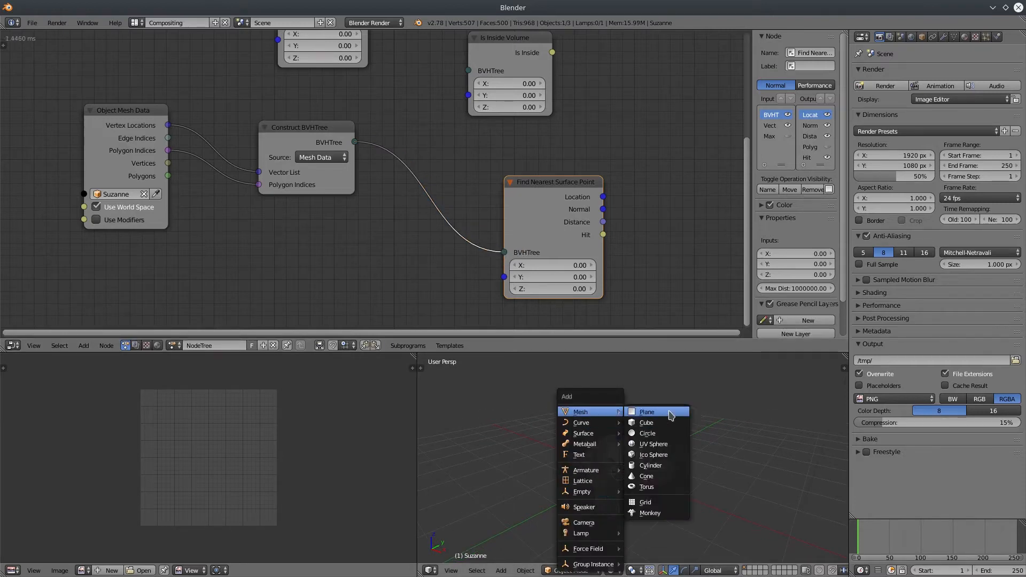
left_click(654, 444)
key("g")
key("z")
scroll(584, 488, "down", 2)
left_click_drag(604, 481, 564, 499)
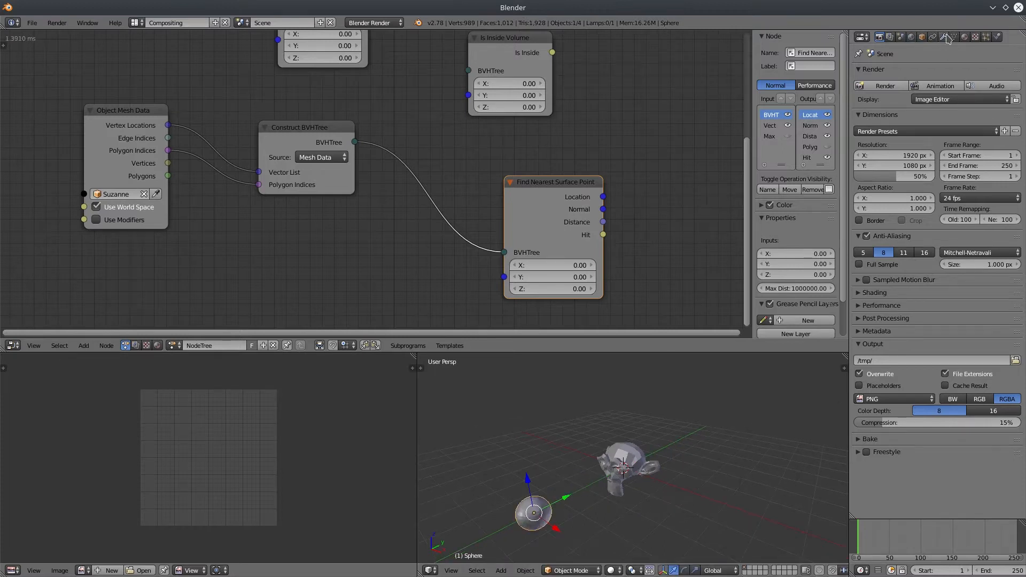
Give the sphere a new material with a red diffuse color.
left_click(965, 37)
left_click(905, 110)
left_click(881, 239)
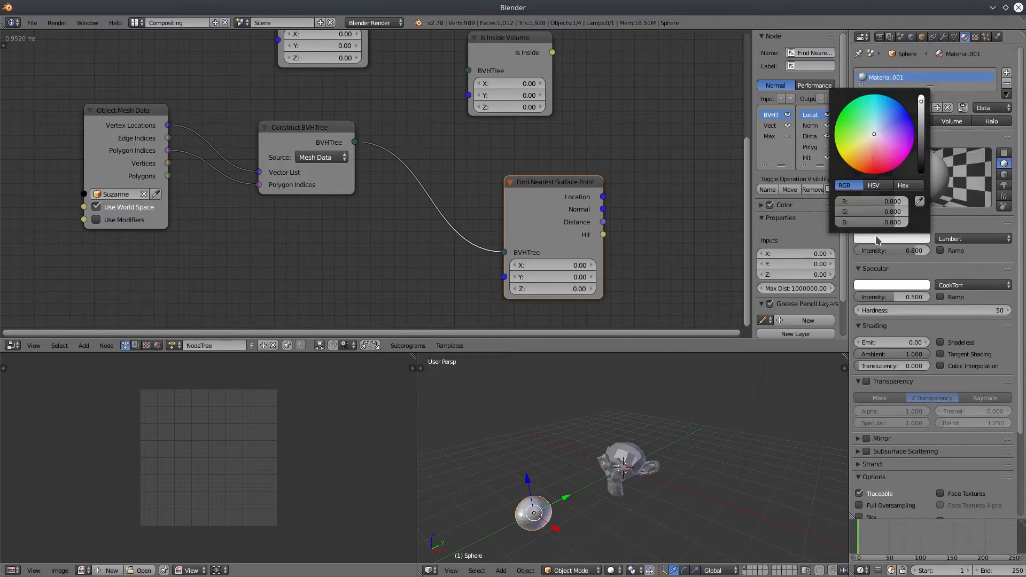
left_click(871, 142)
middle_click_drag(546, 492, 540, 465)
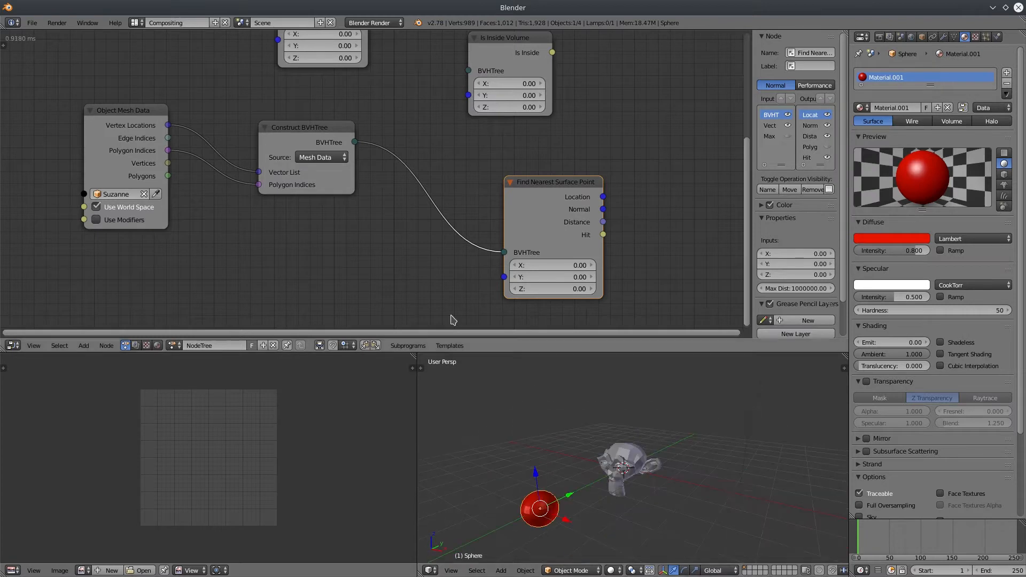
Add an Object Transforms Input node for Sphere and connect its Location to the Vector input of Find Nearest Surface Point.
left_click(87, 352)
mouse_move(112, 214)
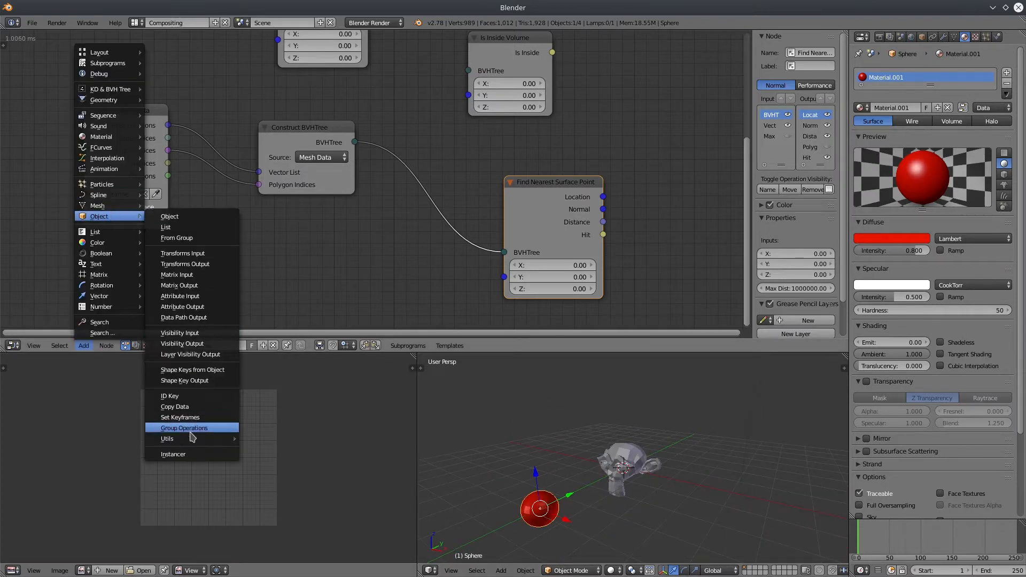
left_click(198, 265)
left_click(266, 232)
left_click(353, 293)
left_click_drag(366, 250, 504, 277)
middle_click_drag(629, 255, 504, 258)
Duplicate the red sphere above the original, as a smaller copy with its own yellow diffuse material.
key("shift+d")
left_click(529, 419)
left_click(915, 108)
key("s")
left_click(571, 486)
Add an Object Transforms Output node for Sphere.001, enable all three location axes and connect the nearest point's Location to it.
left_click(84, 346)
mouse_move(101, 215)
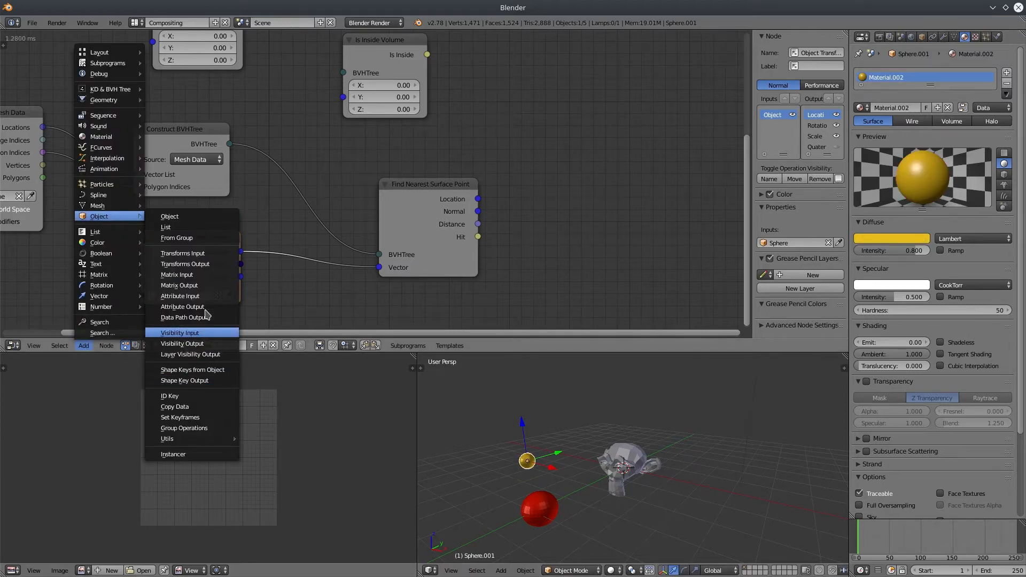
left_click(199, 264)
left_click(541, 170)
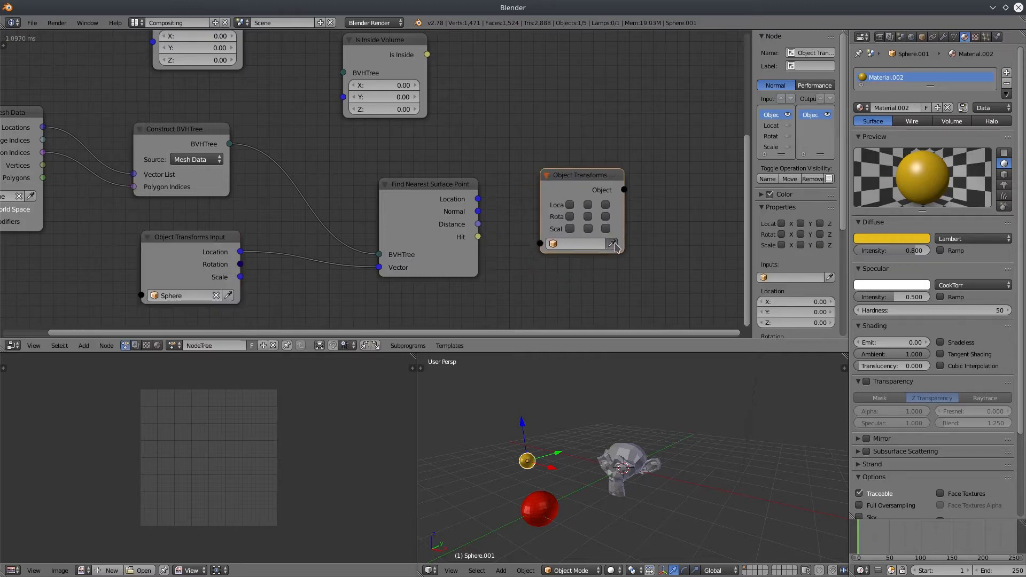
left_click(615, 244)
left_click_drag(570, 204, 606, 205)
left_click_drag(476, 199, 546, 276)
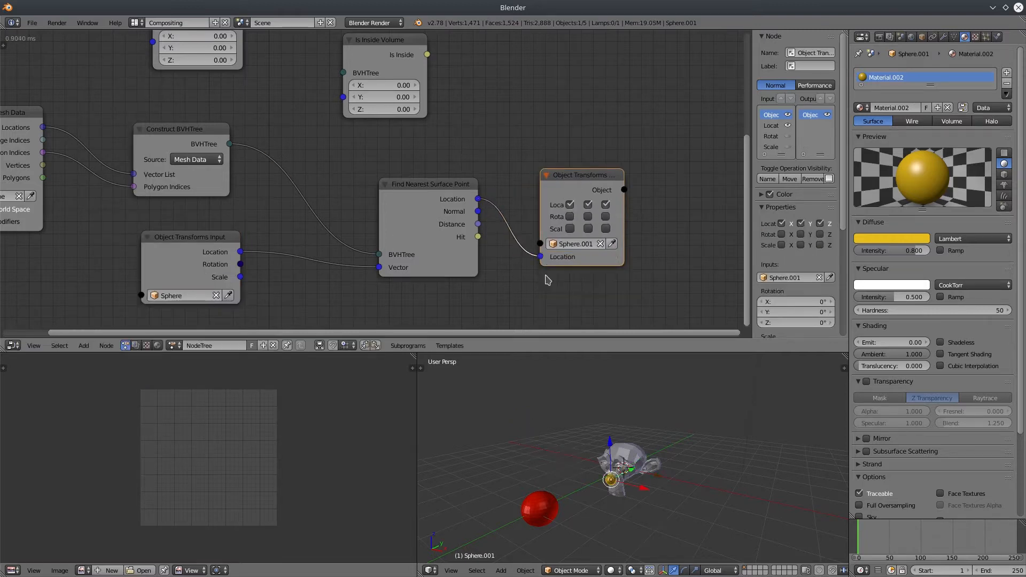
Move the red sphere around the monkey to test how the yellow sphere follows the nearest surface point.
mouse_move(623, 489)
middle_mouse_down()
mouse_move(716, 481)
mouse_move(598, 484)
mouse_move(625, 492)
middle_mouse_up()
right_click(524, 501)
key("g")
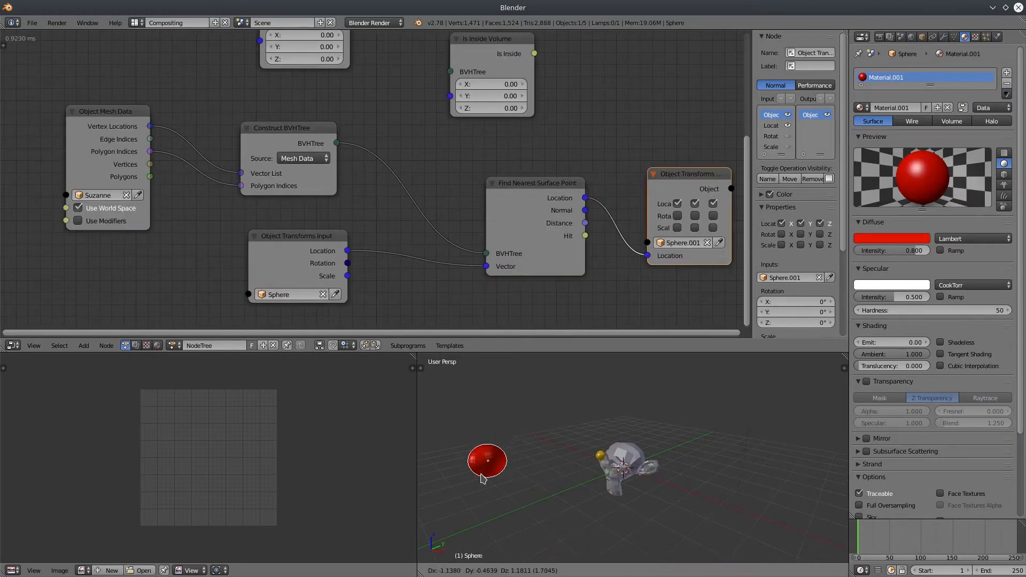
left_click(499, 476)
Shift the Find Nearest Surface Point and Object Transforms Output nodes and cut both links entering Find Nearest Surface Point.
mouse_move(546, 247)
middle_mouse_down()
mouse_move(500, 225)
mouse_move(544, 236)
middle_mouse_up()
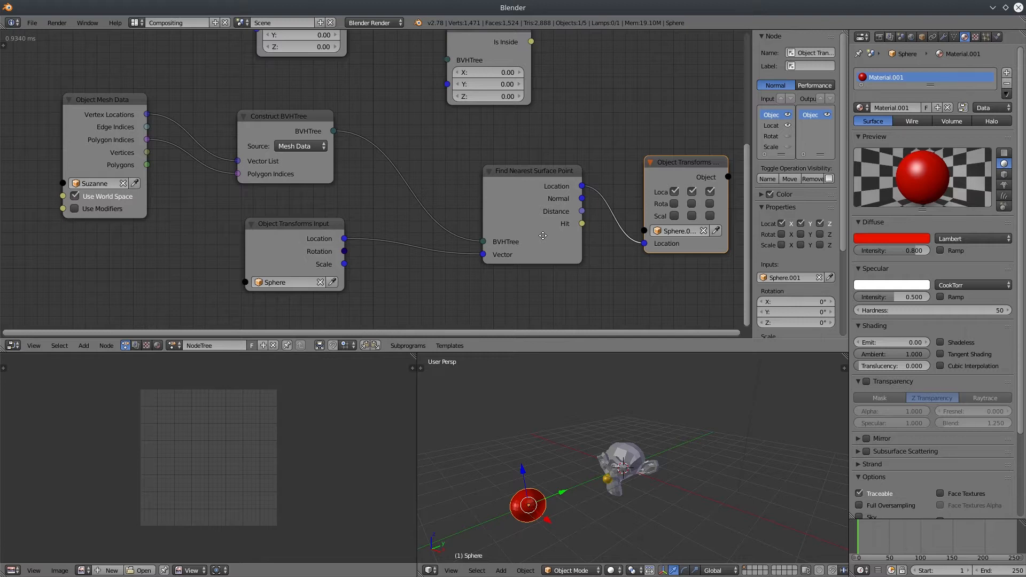
middle_click_drag(543, 236, 545, 237)
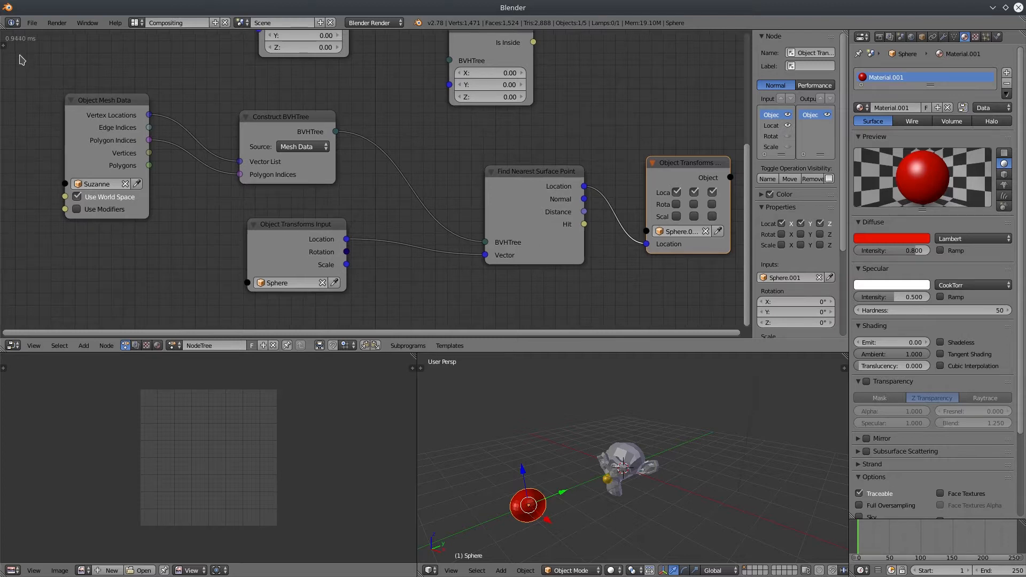
mouse_move(535, 177)
left_mouse_down()
mouse_move(563, 157)
mouse_move(539, 157)
left_mouse_up()
left_click_drag(687, 163, 699, 142)
right_click_drag(437, 252, 437, 254, "ctrl")
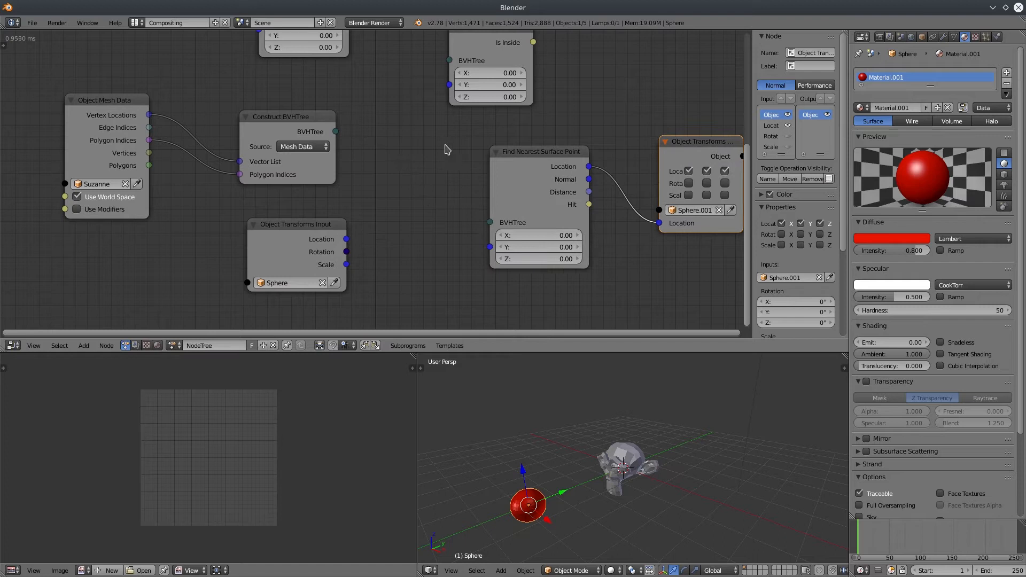
Switch the Construct BVHTree source to BMesh and move the Object Mesh Data node aside.
key("Home")
left_click(388, 170)
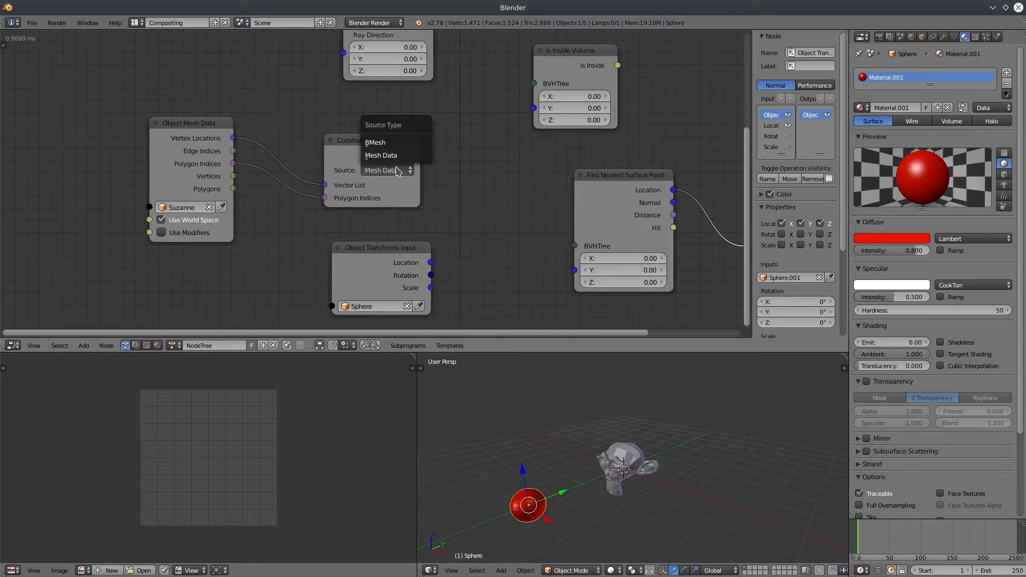
left_click(390, 143)
left_click_drag(162, 122, 86, 87)
Add a BMesh from Object node before Construct BVHTree and assign Suzanne to it.
left_click(86, 346)
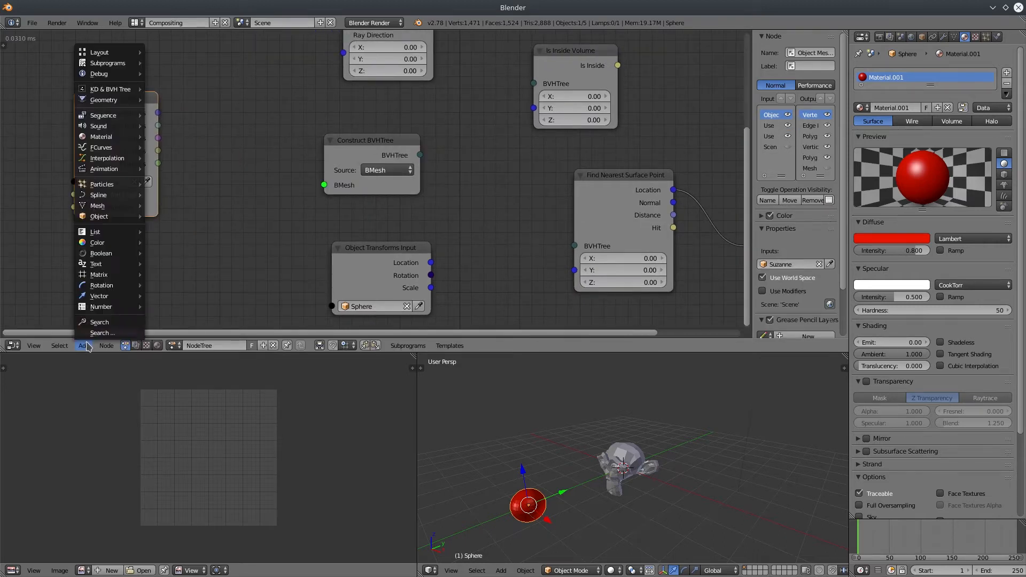
mouse_move(107, 206)
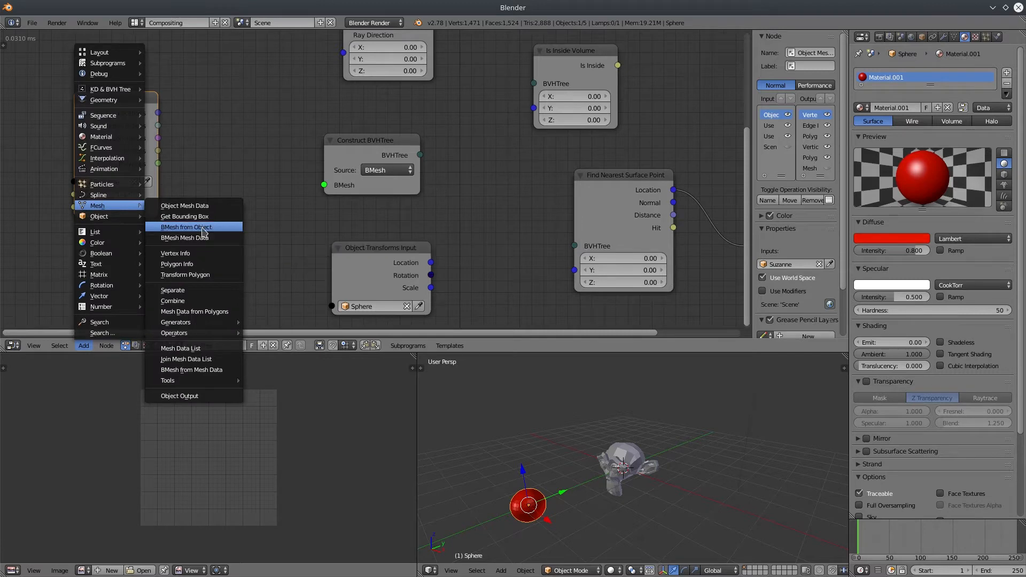
left_click(204, 227)
left_click(205, 158)
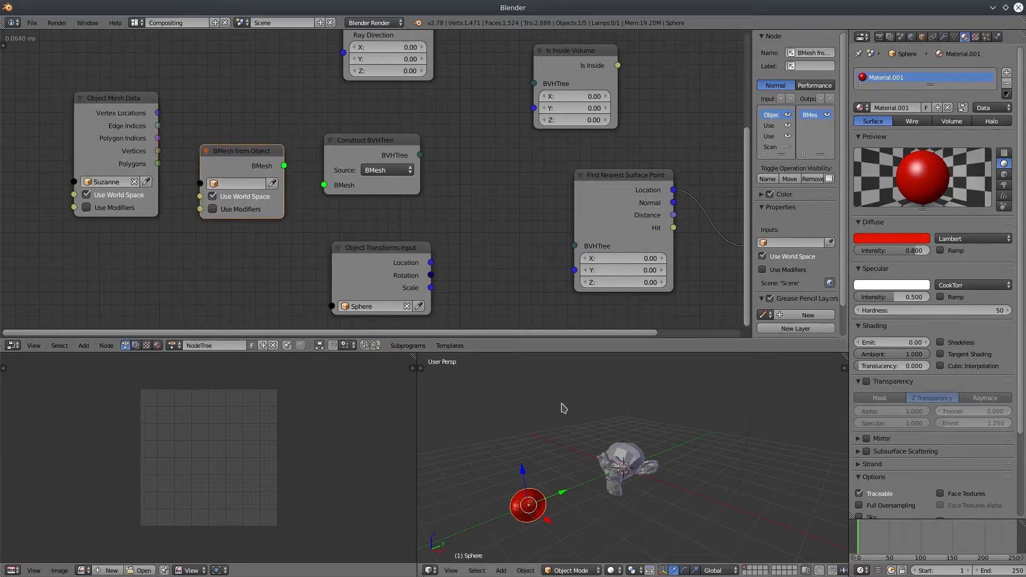
right_click(635, 444)
left_click(273, 183)
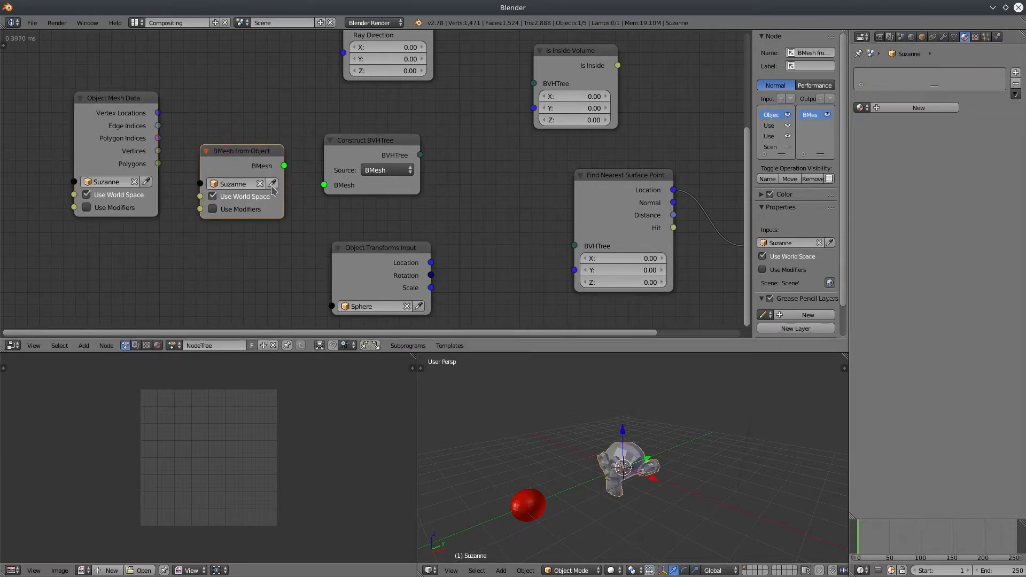
Connect BMesh to Construct BVHTree, and link the BVHTree and the sphere's Location to Find Nearest Surface Point.
left_click_drag(284, 166, 325, 185)
left_click_drag(402, 257, 396, 235)
left_click_drag(422, 155, 576, 245)
left_click_drag(425, 240, 575, 270)
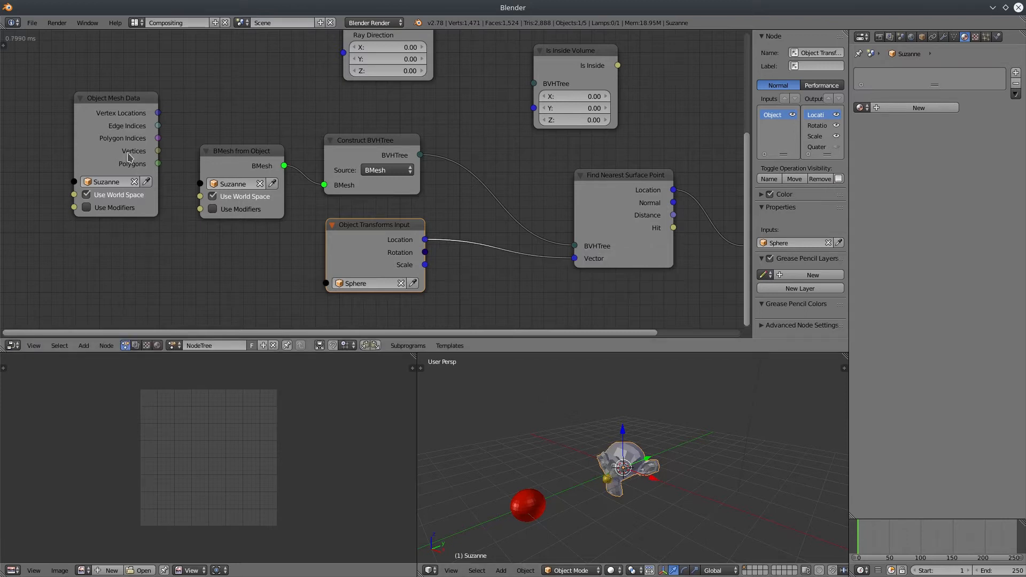
Test the BMesh-based setup by temporarily moving the red sphere and cancelling the move.
right_click(529, 505)
key("g")
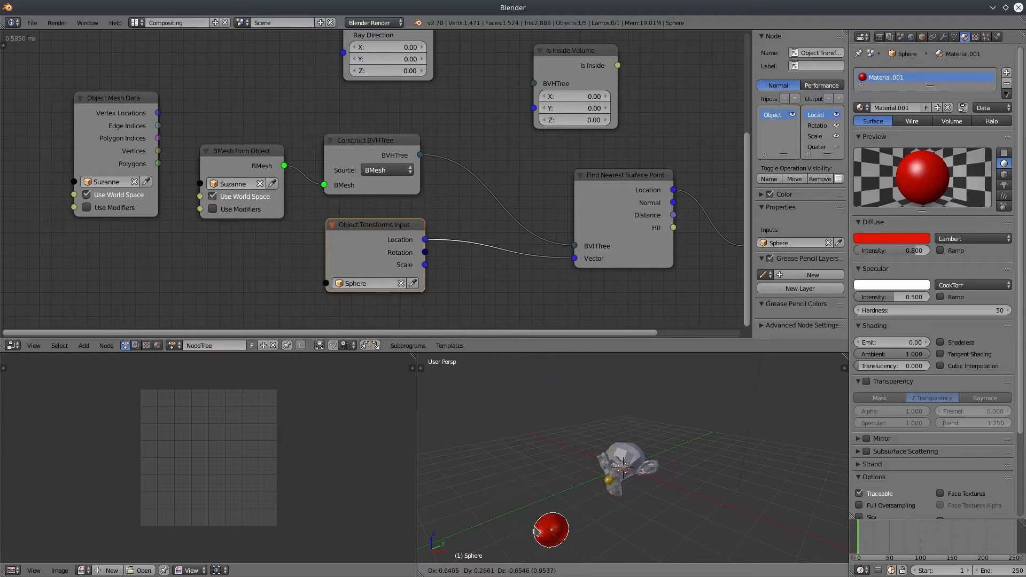
right_click(519, 522)
Reposition the Find Nearest Surface Point node and move the Object Transforms Output node farther from it.
middle_click_drag(496, 222, 396, 226)
mouse_move(539, 189)
left_mouse_down()
mouse_move(518, 181)
mouse_move(532, 174)
left_mouse_up()
middle_click_drag(517, 204, 428, 186)
left_click_drag(568, 168, 627, 155)
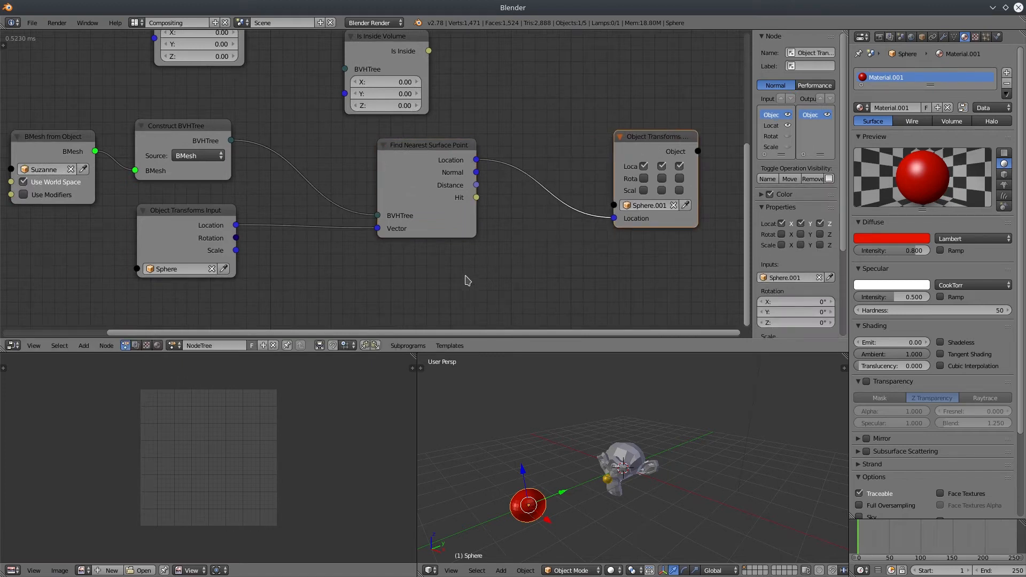
left_click_drag(476, 185, 529, 174)
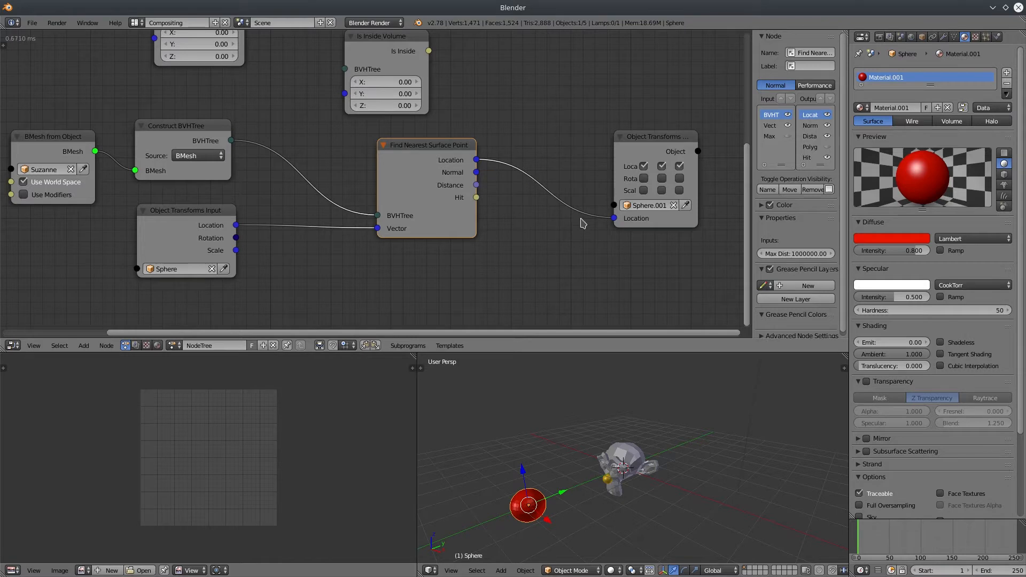
Add a Debug node connected to the Hit output of Find Nearest Surface Point and place it below Object Transforms Output.
left_click_drag(476, 198, 493, 205)
key("w")
left_click(417, 217)
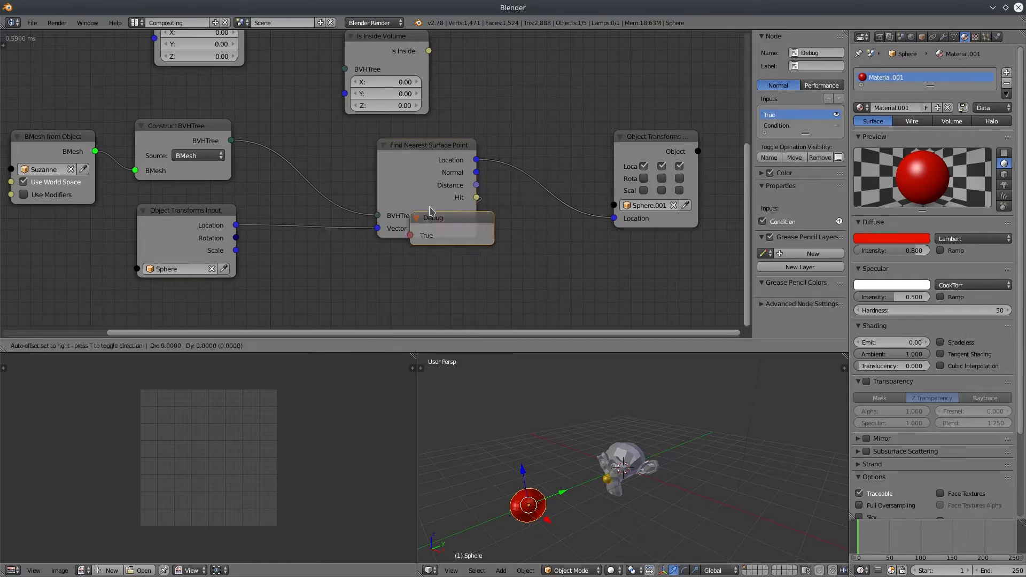
left_click(593, 279)
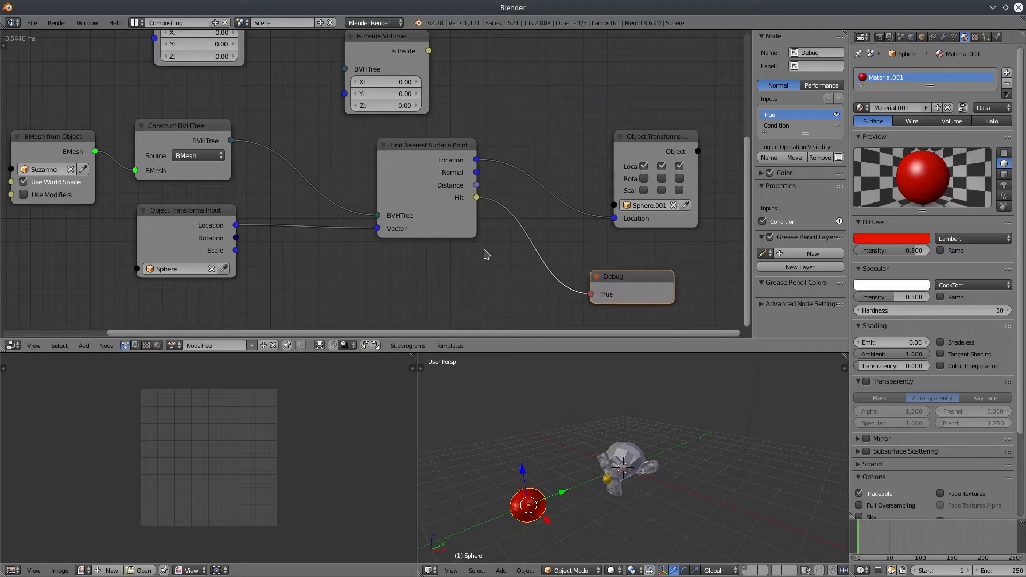
Expose the Max Distance input on the Find Nearest Surface Point node and set it to 1.
left_click(436, 216)
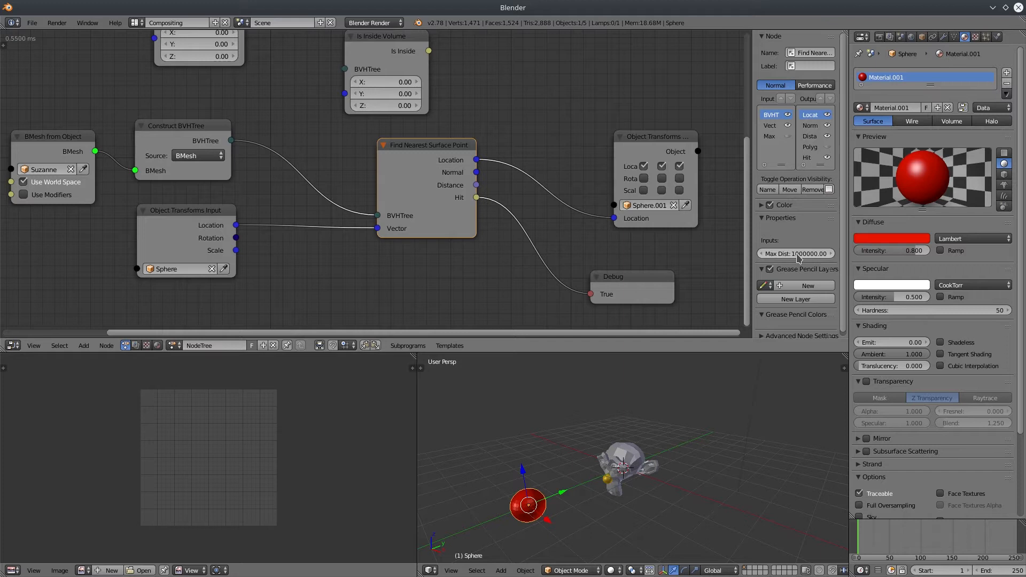
left_click(788, 136)
middle_click_drag(637, 516, 686, 458)
scroll(588, 508, "up", 3)
double_click(440, 241)
type("1")
key("Return")
middle_click_drag(705, 497, 717, 484)
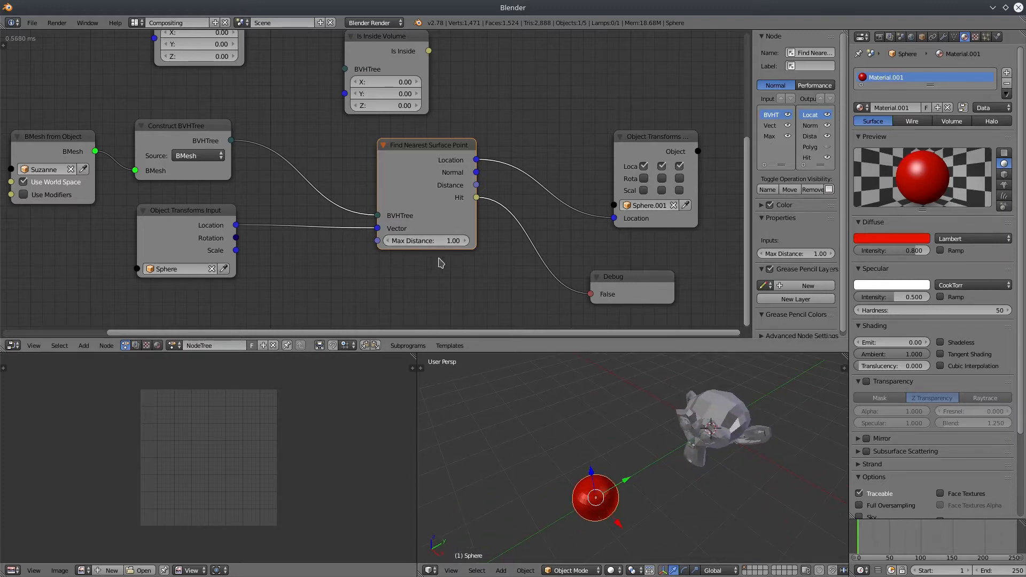
Raise Max Distance on the Find Nearest Surface Point node to about 5.77.
left_click_drag(415, 241, 466, 241)
middle_click_drag(749, 481, 736, 483)
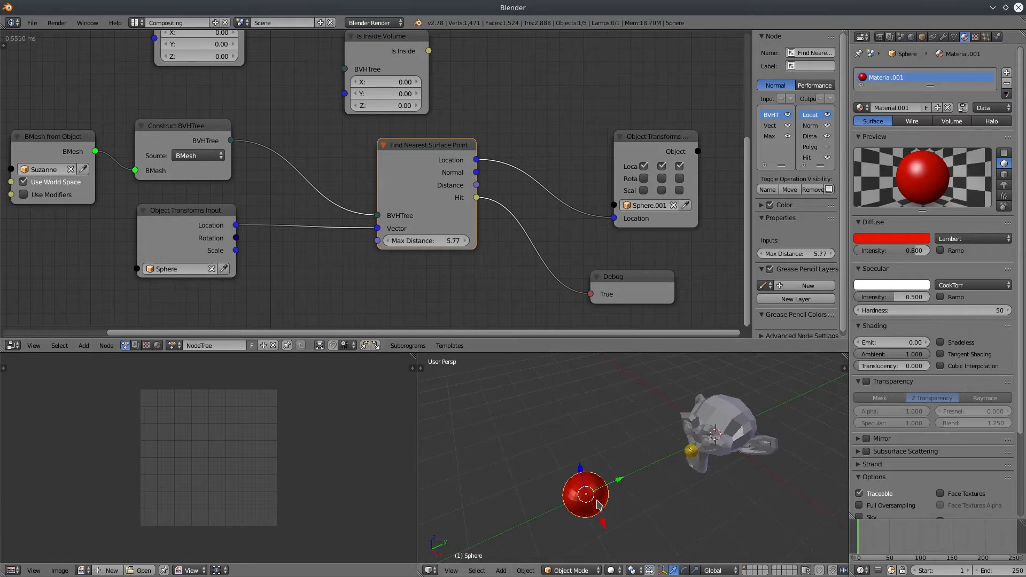
middle_click_drag(410, 270, 428, 274)
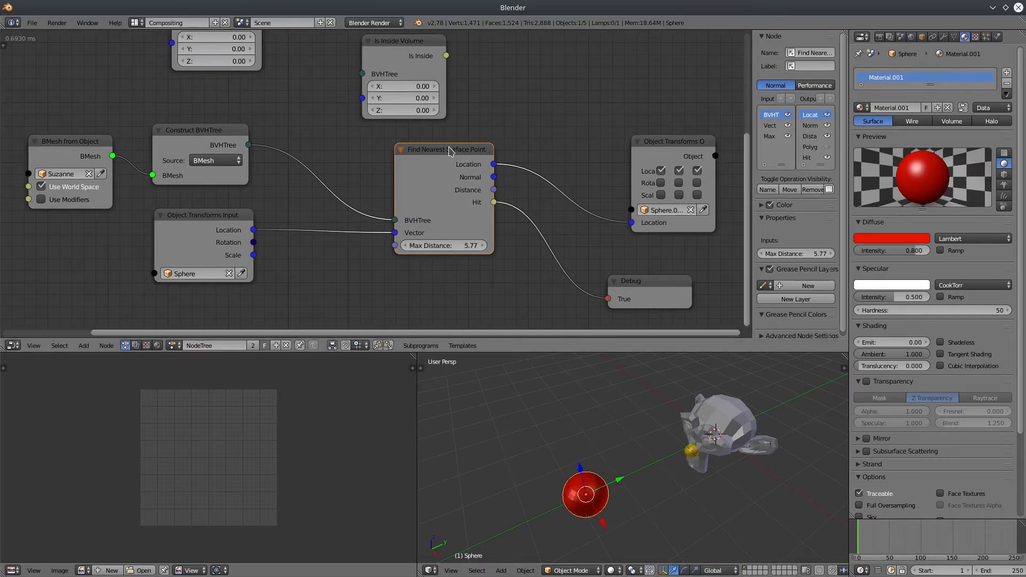
Delete the Find Nearest Surface Point node and move the Ray Cast BVHTree node into its place.
key("x")
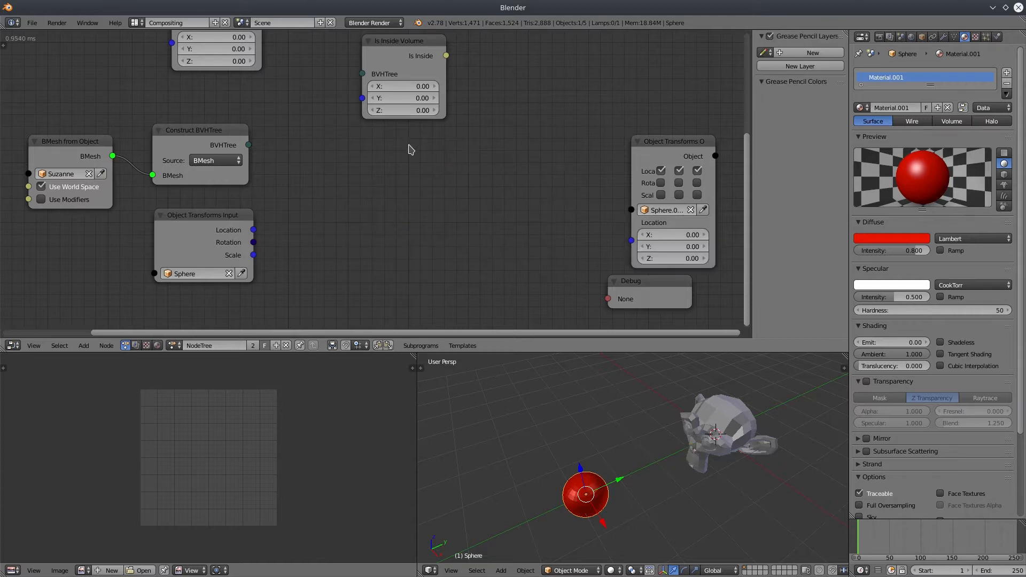
scroll(415, 142, "down", 1)
middle_click_drag(415, 142, 479, 190)
left_click_drag(339, 90, 517, 314)
middle_click_drag(413, 221, 401, 99)
left_click_drag(454, 89, 456, 121)
Link the BVHTree and sphere Location to Ray Cast BVHTree, and its Location and Hit to Object Transforms Output and Debug.
middle_click_drag(334, 133, 335, 151)
left_click_drag(317, 84, 434, 190)
left_click_drag(290, 160, 431, 223)
middle_click_drag(503, 239, 408, 242)
left_click_drag(421, 143, 573, 175)
left_click_drag(422, 177, 590, 219)
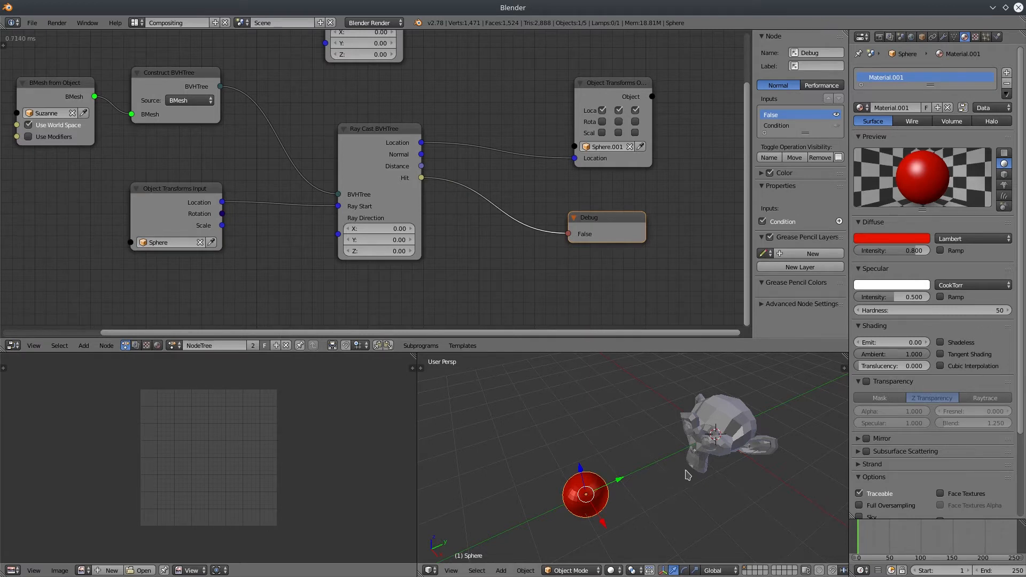
Examine the sphere and the monkey mesh in wireframe shading, and return the viewport to solid shading.
key("z")
middle_click_drag(718, 448, 733, 483)
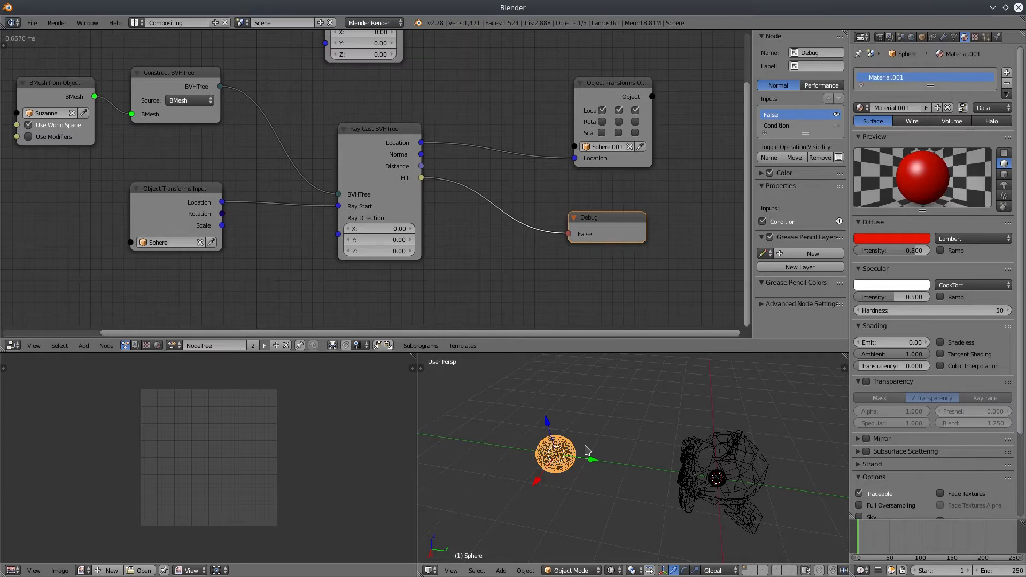
middle_click_drag(587, 451, 653, 447)
key("z")
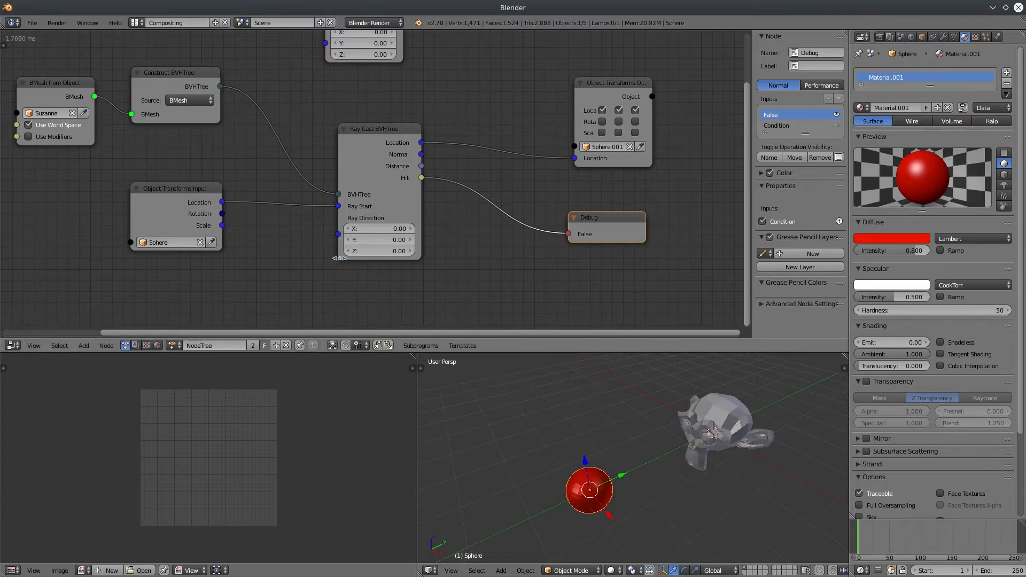
Add a Rotation to Direction node set to the Y axis, linking the sphere's Rotation into it and its Direction to Ray Direction.
left_click_drag(198, 203, 158, 204)
left_click_drag(253, 166, 259, 250)
left_click(245, 273)
left_click(256, 273)
left_click(248, 273)
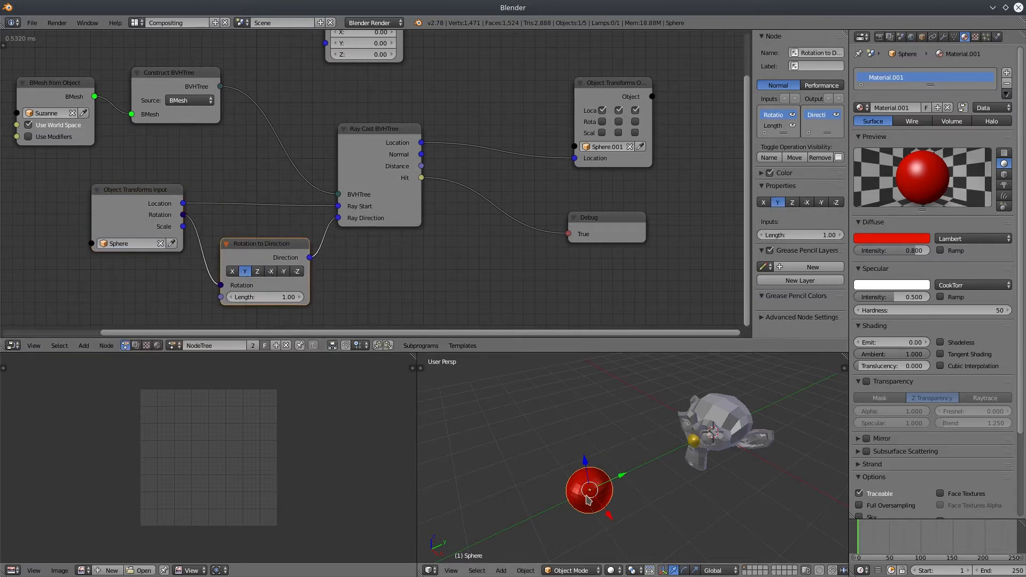
Test the ray cast by moving the red sphere above the monkey and rotating it so its ray aims at the mesh.
key("g")
right_click(604, 496)
middle_click_drag(649, 493, 620, 465)
key("r")
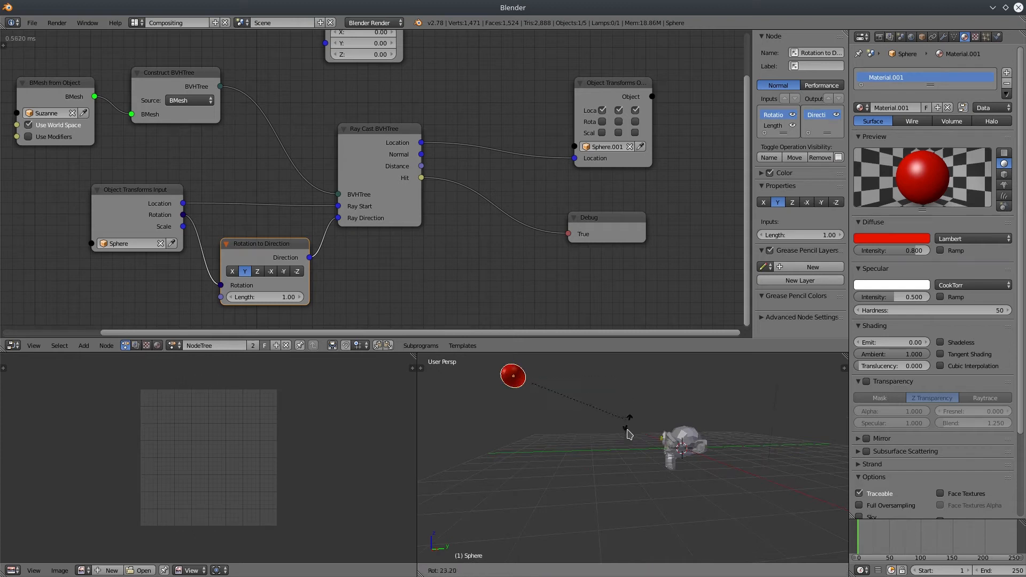
left_click(634, 429)
middle_click_drag(634, 430, 578, 475)
key("r")
left_click(666, 426)
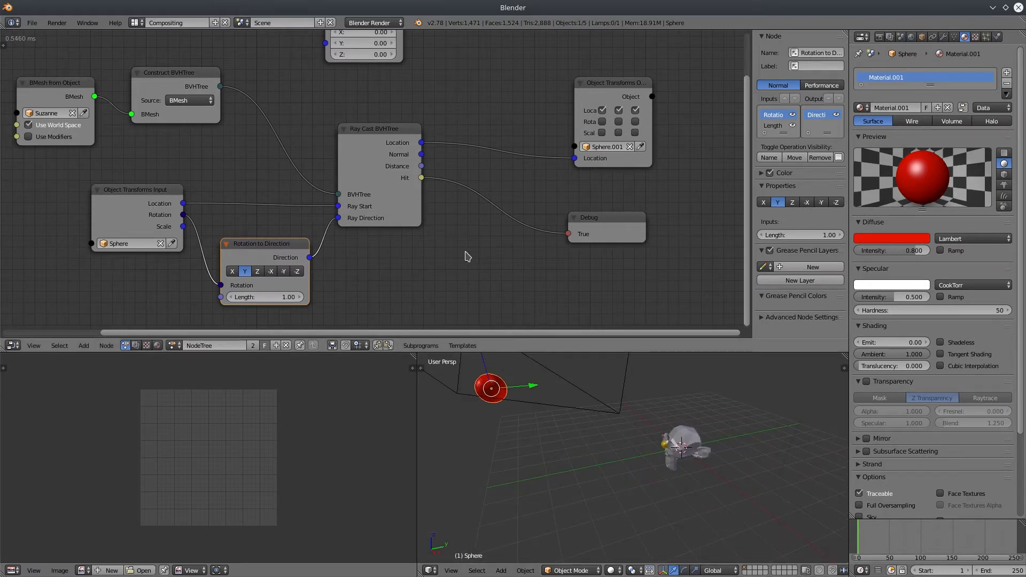
Switch to the YouTube browser window and open the "Timeline Renderer" - Animation Nodes Fun Project video from the subscribed developer's channel.
middle_click_drag(422, 104, 533, 69)
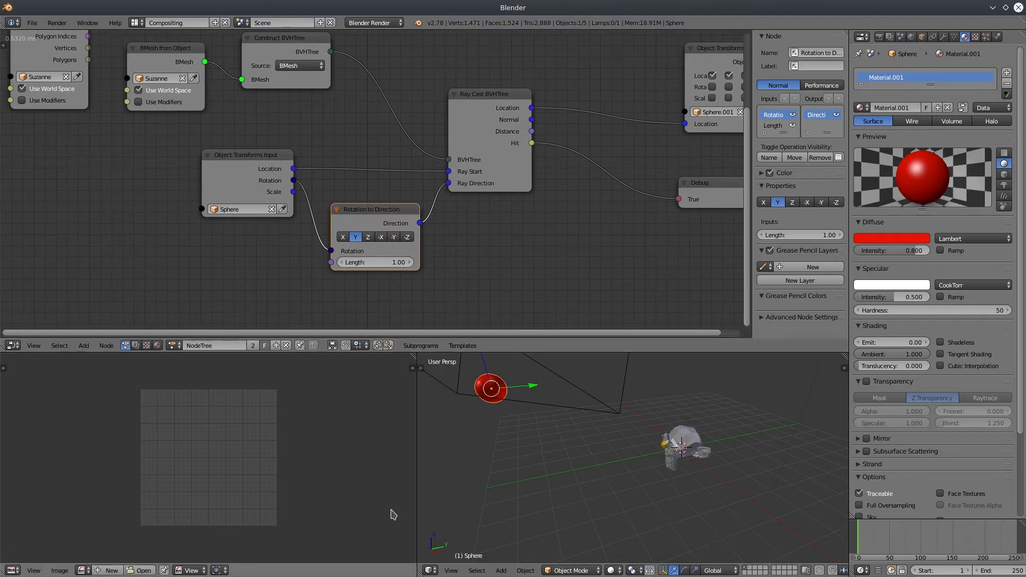
left_click(353, 567)
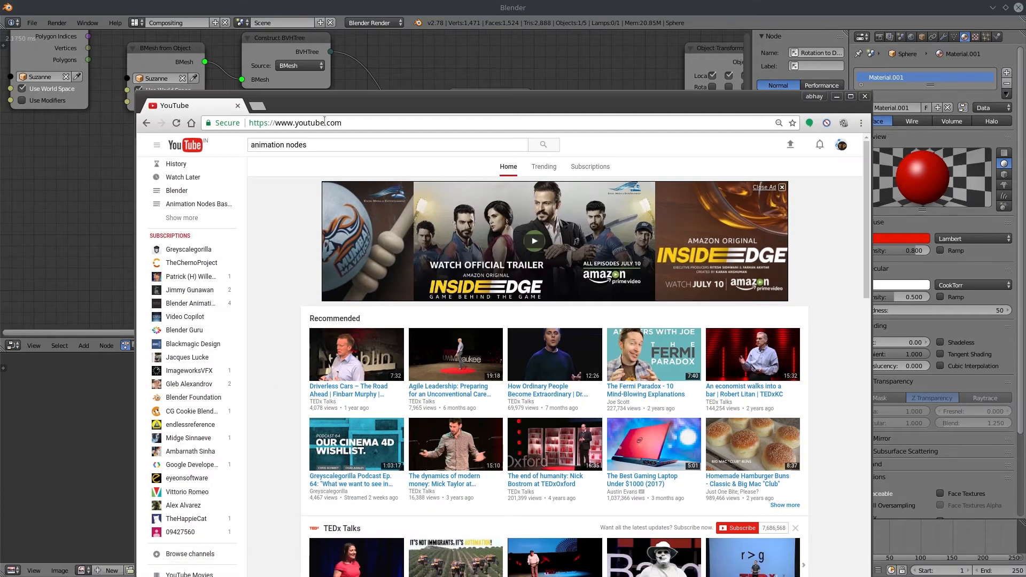
left_click(170, 350)
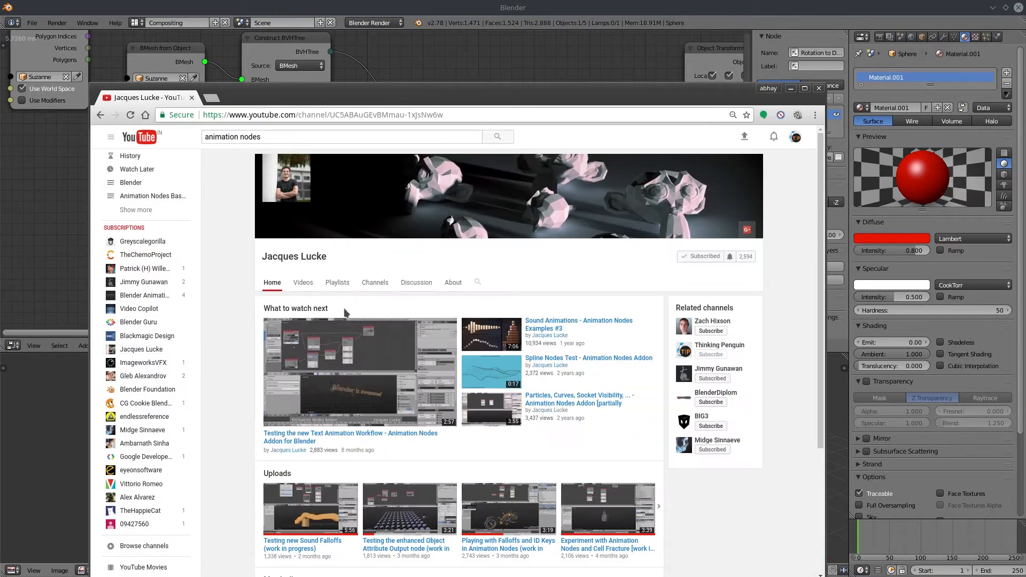
left_click(303, 286)
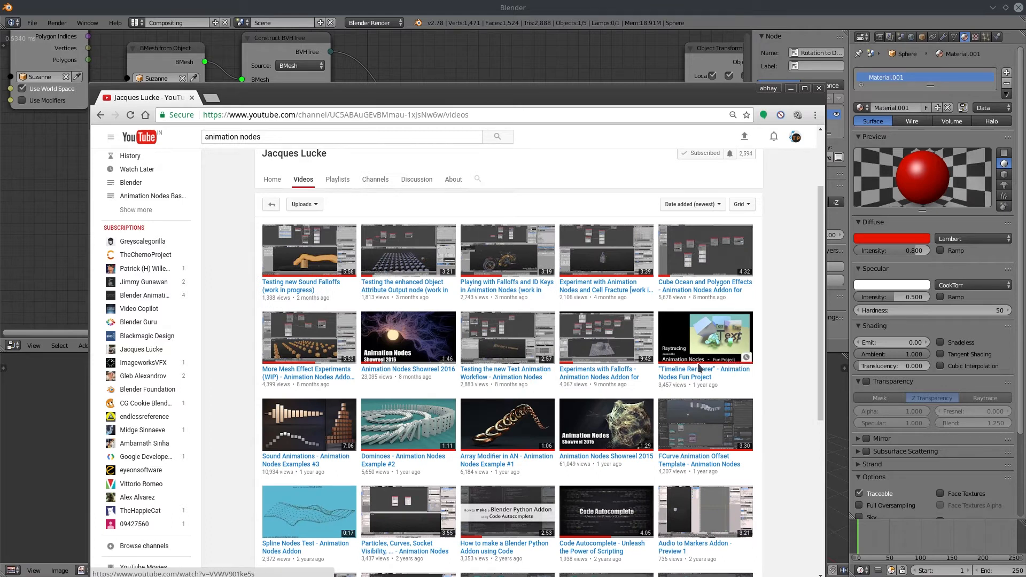
left_click(701, 378)
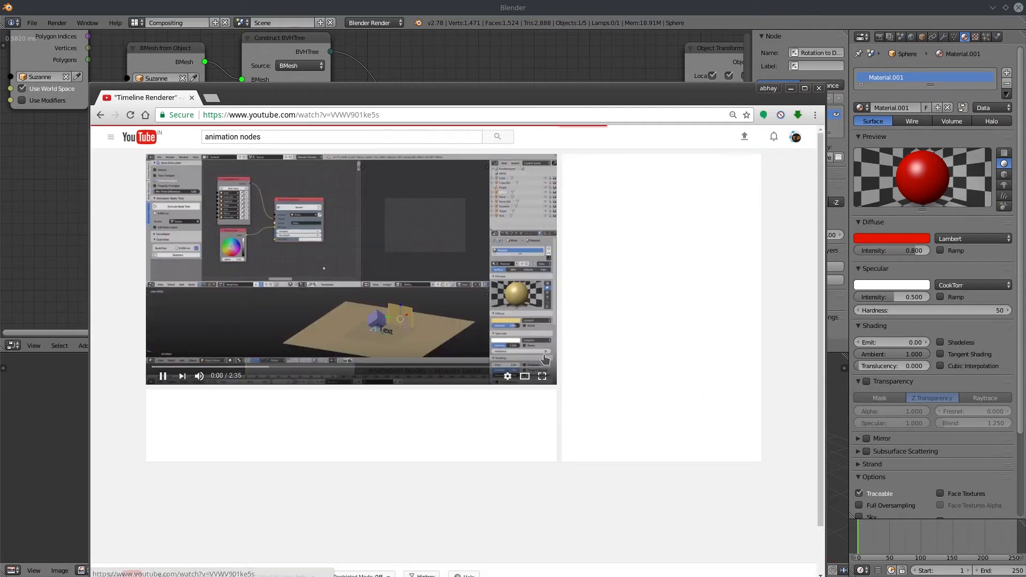
Skim the Timeline Renderer video in full screen, examining its rendered result and node tree, and exit full screen.
left_click(542, 376)
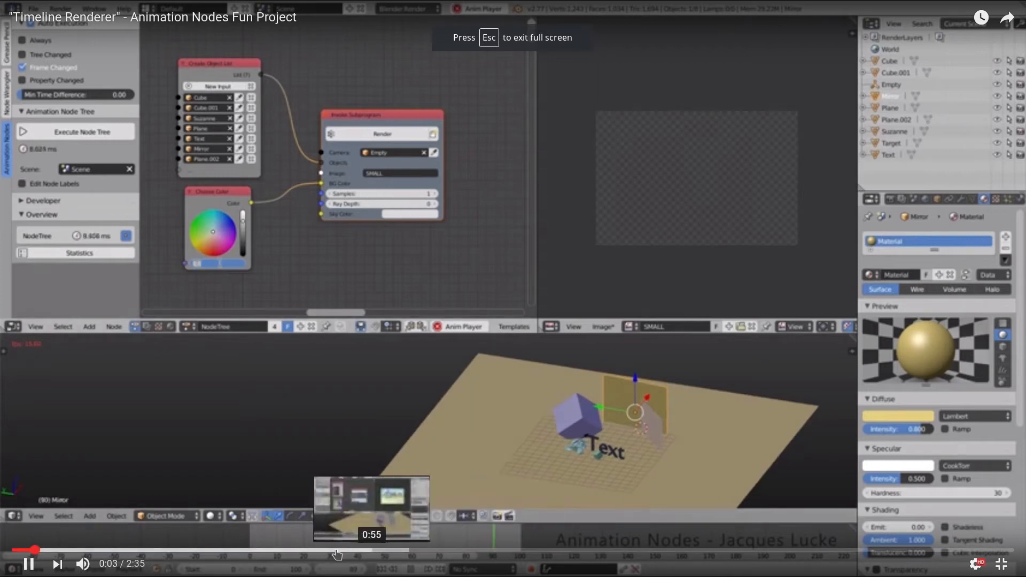
left_click(318, 551)
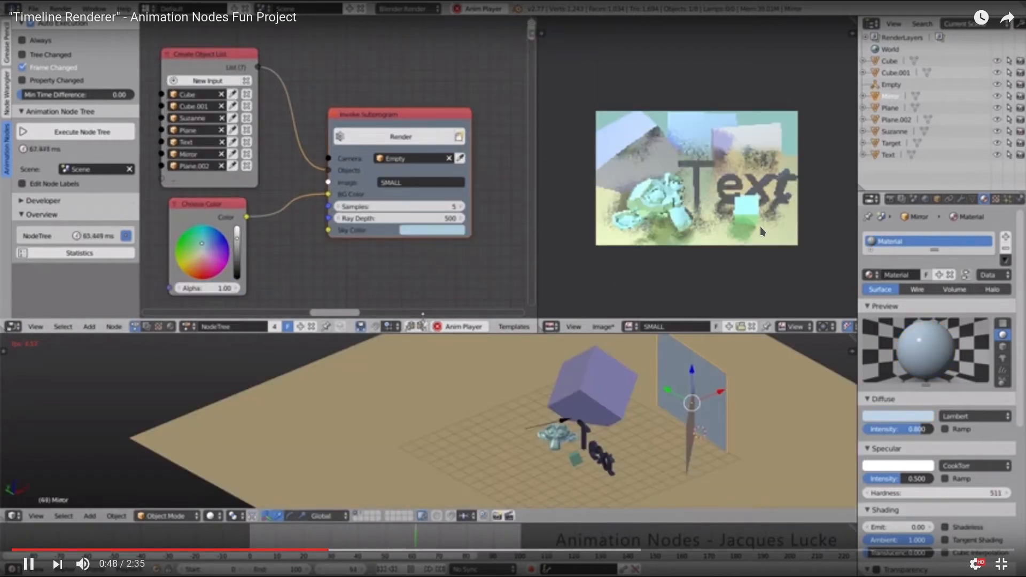
left_click(299, 551)
left_click_drag(483, 549, 707, 550)
left_click(601, 549)
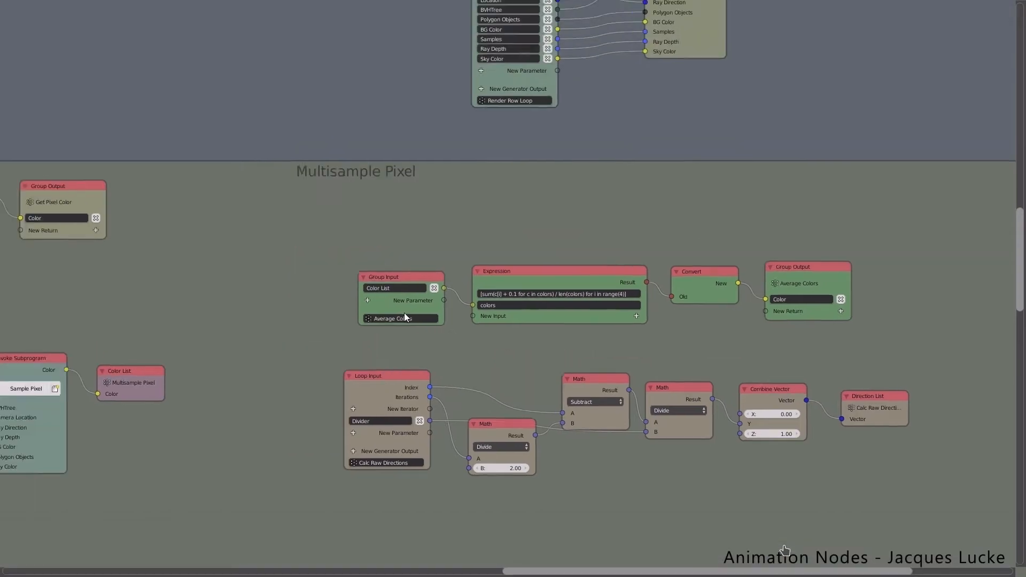
left_click(784, 550)
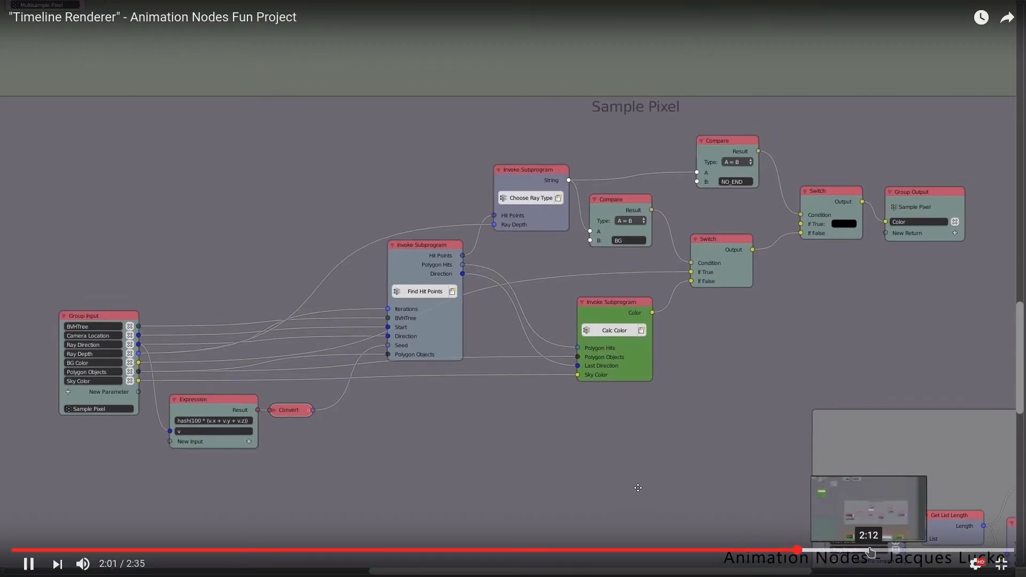
left_click(1002, 564)
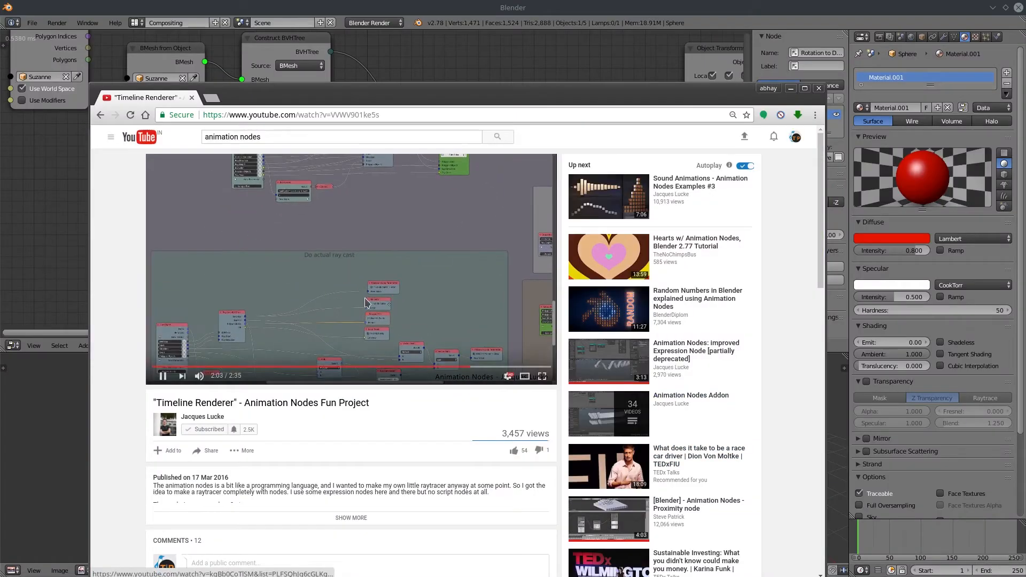
Pause the video, jump to 2:15, and return to Blender.
left_click(366, 302)
left_click(501, 367)
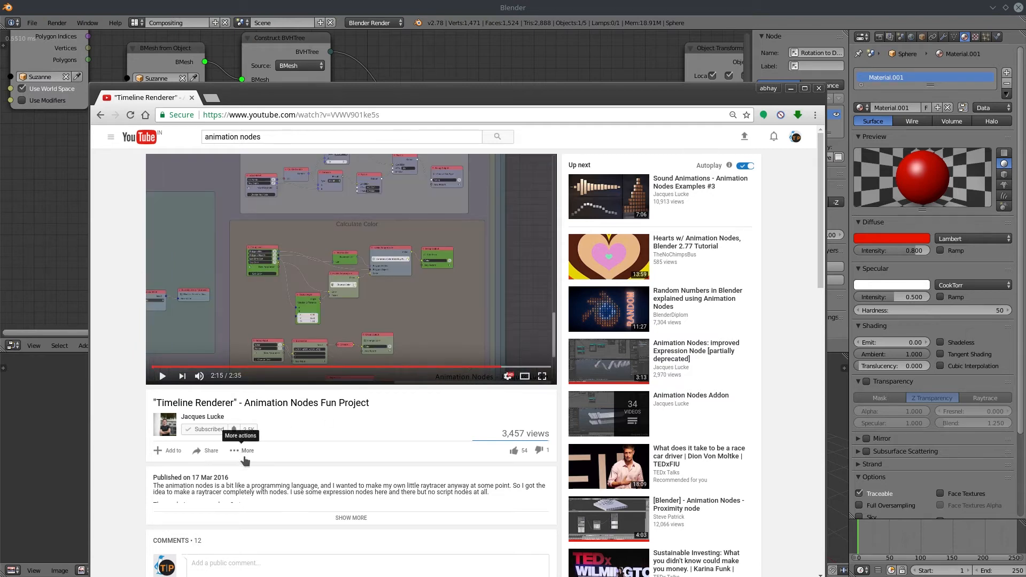
left_click(791, 88)
Delete the ray cast, rotation, object transform and Debug nodes, and move Is Inside Volume level with Construct BVHTree.
middle_click_drag(559, 207, 516, 274)
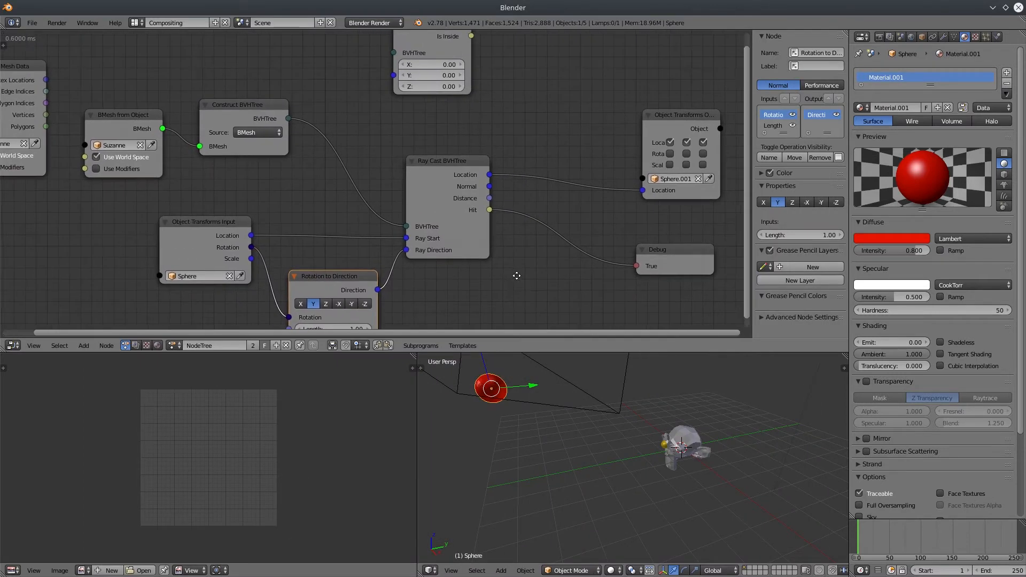
middle_click_drag(534, 433, 553, 444)
scroll(508, 203, "down", 1)
middle_click_drag(331, 114, 373, 127)
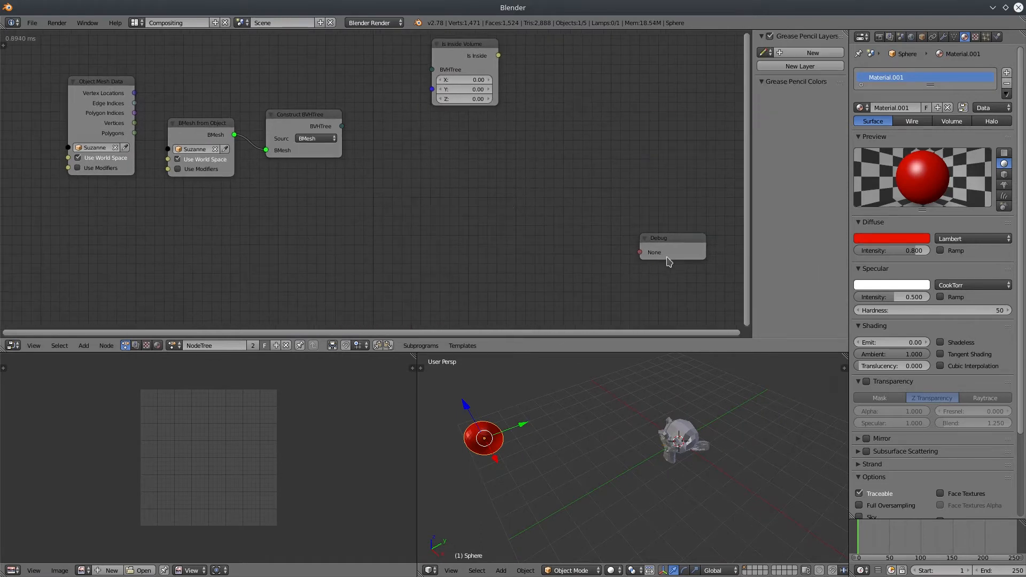
left_click(677, 239)
key("x")
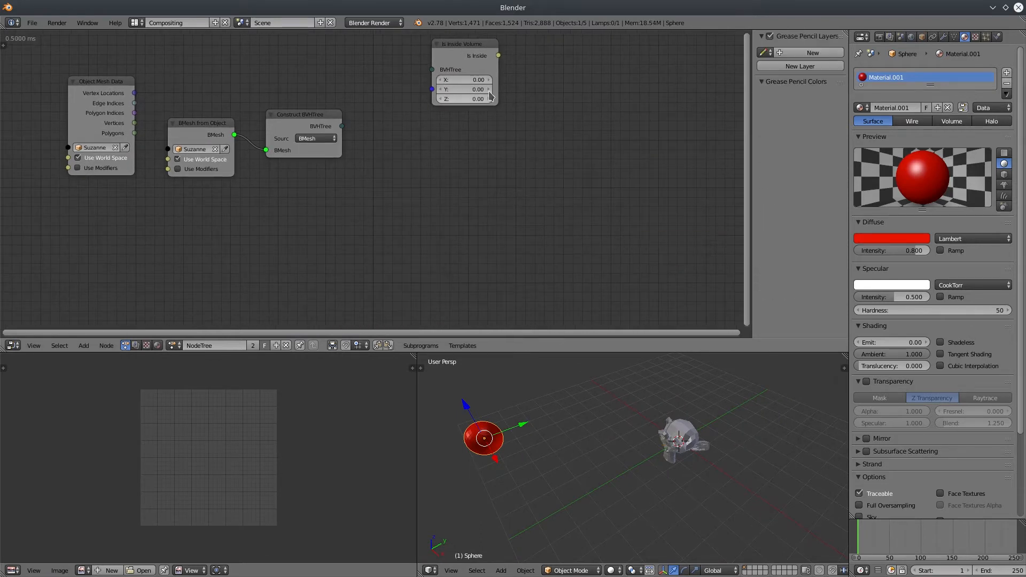
left_click_drag(460, 60, 467, 133)
Delete all objects in the scene.
middle_click_drag(582, 465, 579, 459)
key("a")
key("a")
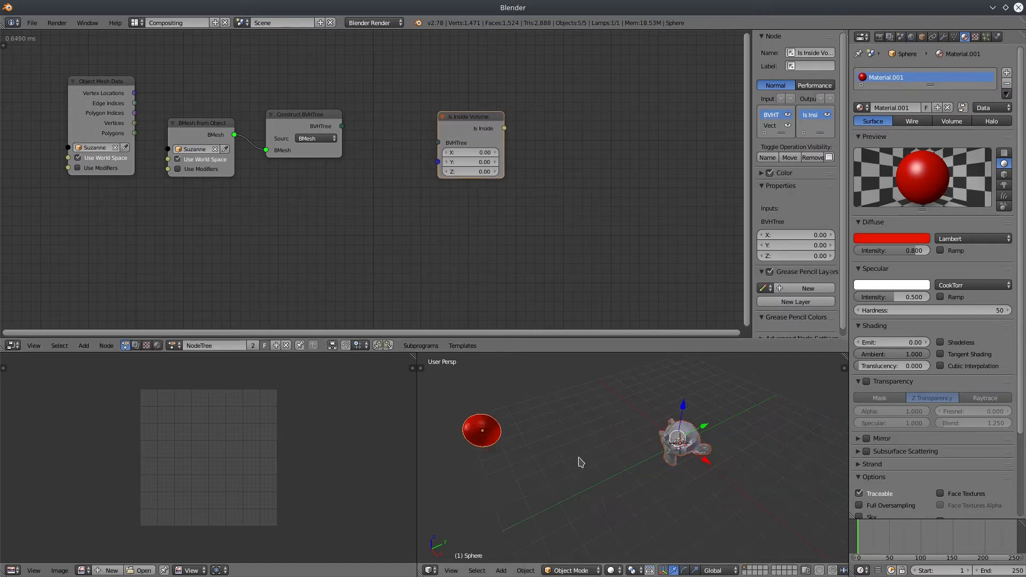
key("x")
left_click(579, 460)
Enlarge the 3D viewport, add a plane at the origin and raise it along Z above the grid.
left_click_drag(635, 350, 615, 272)
middle_click_drag(550, 403, 659, 374)
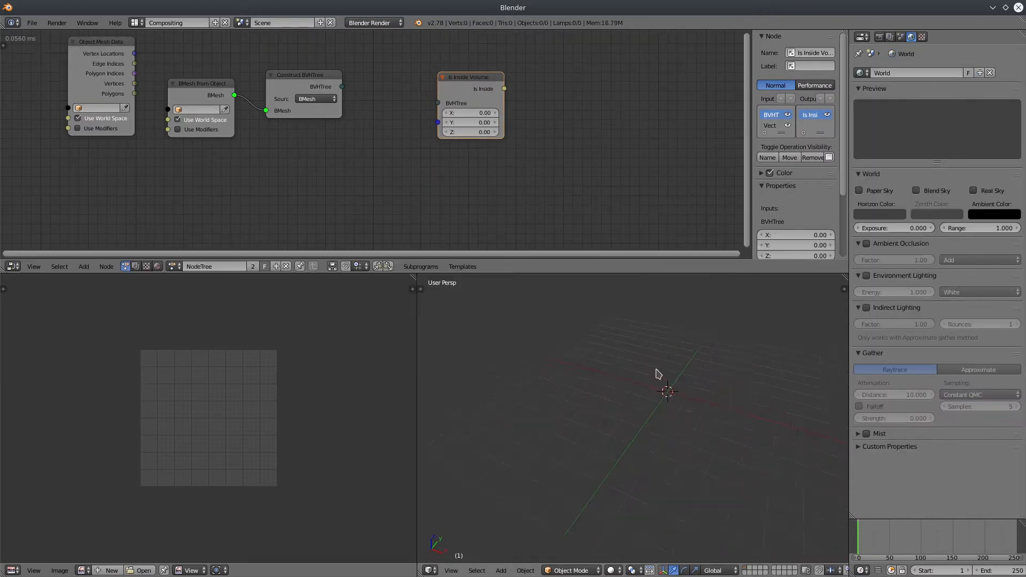
key("shift+a")
mouse_move(599, 412)
left_click(648, 413)
left_click_drag(656, 377, 655, 278)
Add a particle system to the plane and play the animation.
left_click(987, 36)
left_click(1007, 72)
key("alt+a")
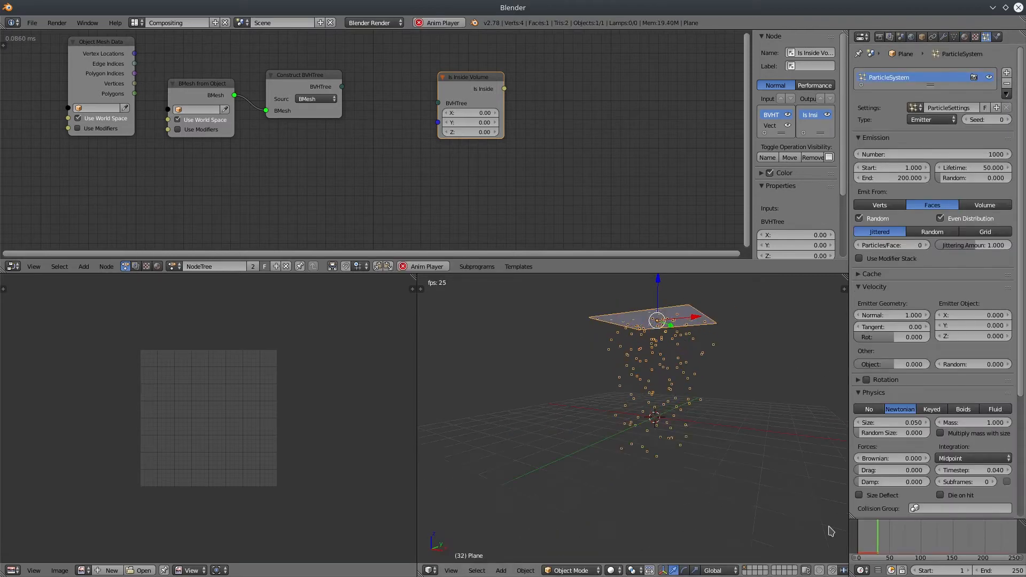
Set the timeline's end frame to 100, the particle number to 200 and the emission end to frame 100.
double_click(982, 570)
type("100")
key("Return")
double_click(972, 154)
type("20")
key("Return")
double_click(972, 155)
type("200")
key("Return")
double_click(909, 178)
type("100")
key("Return")
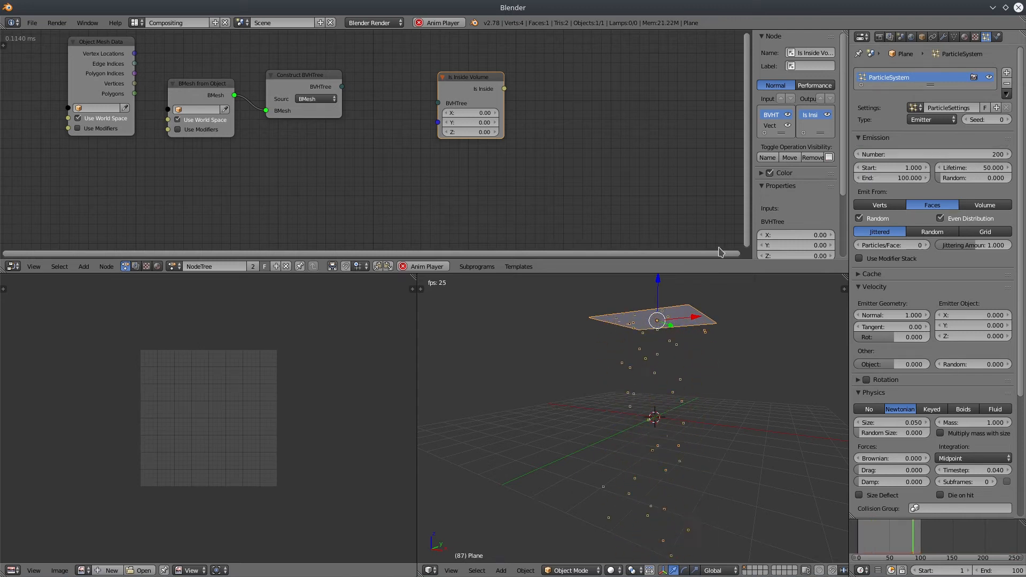
Connect Construct BVHTree to the Is Inside Volume node and delete the unused Object Mesh Data node.
middle_click_drag(398, 130, 424, 140)
left_click_drag(368, 97, 536, 94)
middle_click_drag(432, 154, 472, 242)
left_click(169, 143)
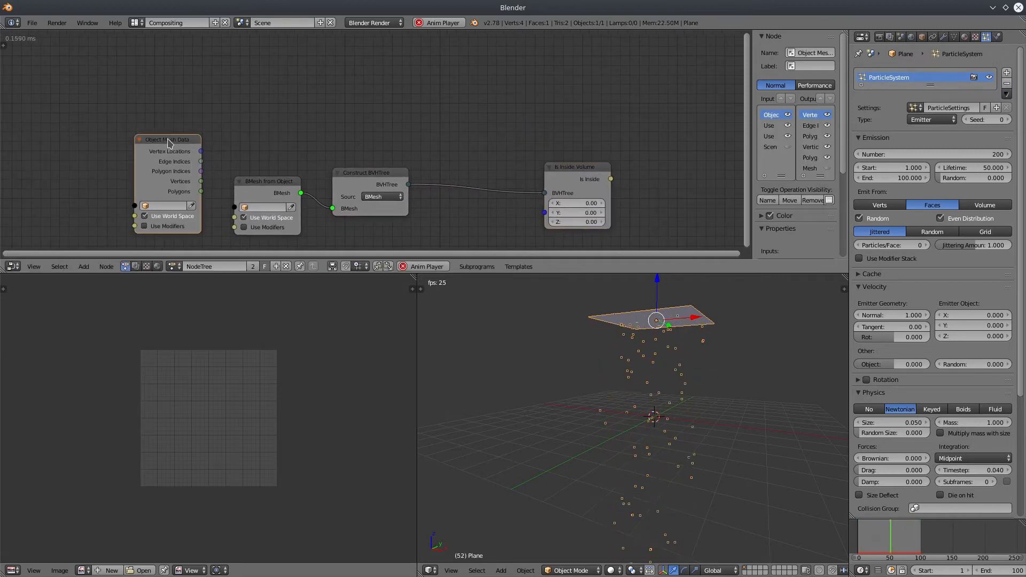
key("x")
middle_click_drag(349, 240, 350, 126)
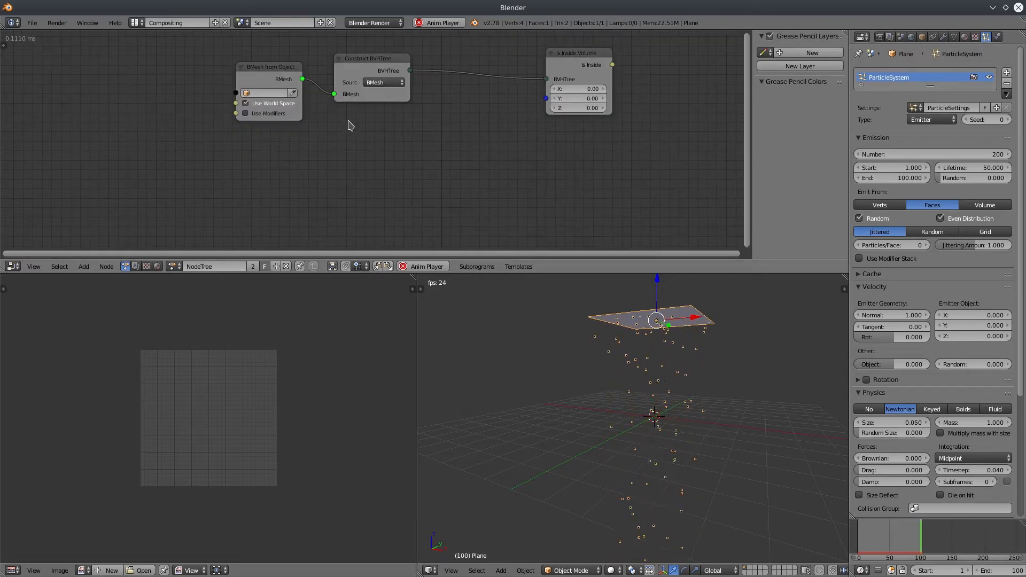
middle_click_drag(344, 166, 327, 98)
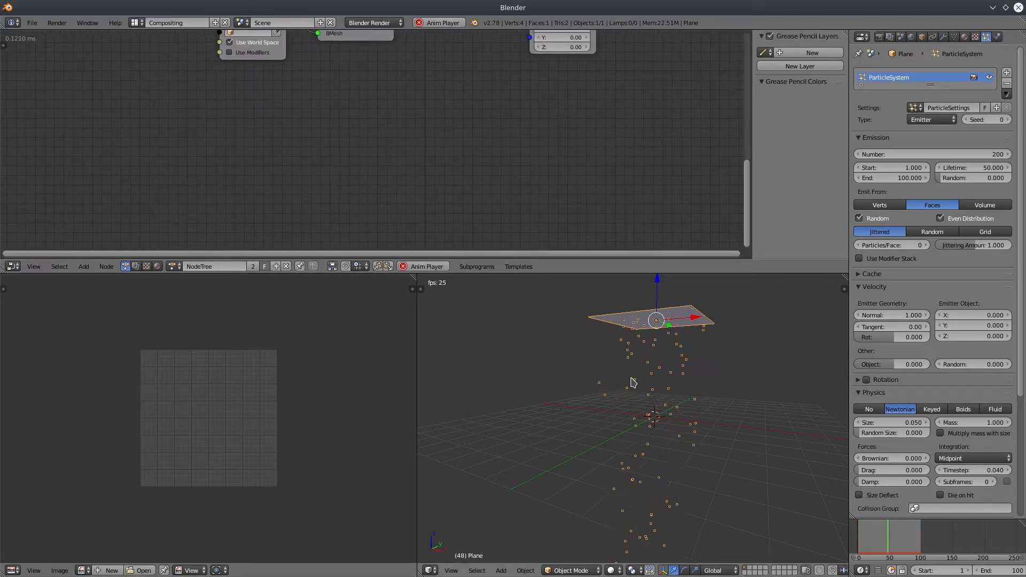
Stop the animation playback and add a cube at the origin beneath the emitter plane.
key("Escape")
middle_click_drag(571, 428, 585, 431)
key("shift+a")
mouse_move(583, 413)
left_click(631, 422)
Scale the cube to about 3.54 in X and Y and flatten it to about 1.16 in Z.
key("s")
left_click(729, 464)
key("s")
key("z")
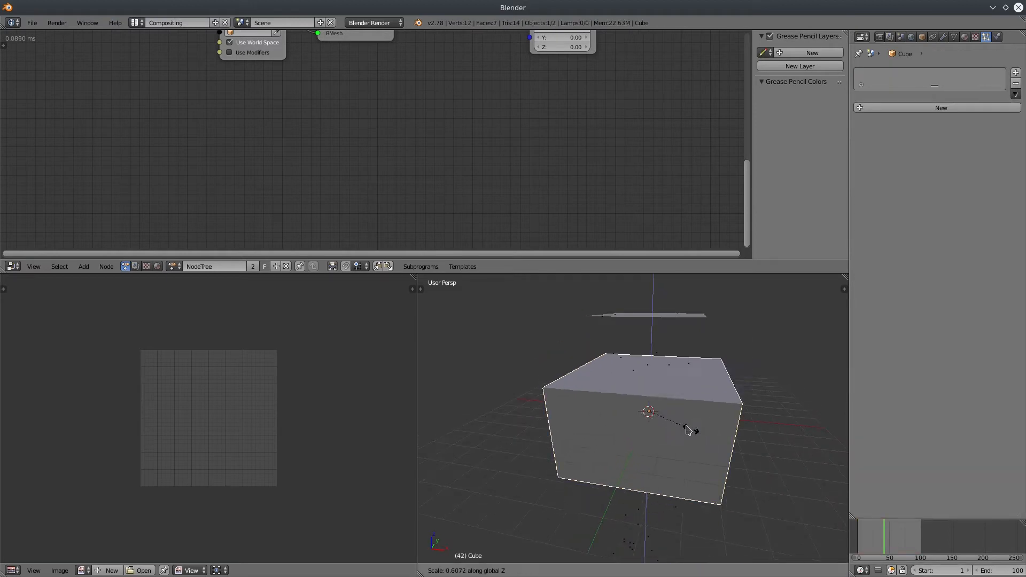
left_click(676, 426)
middle_click_drag(728, 447, 680, 454)
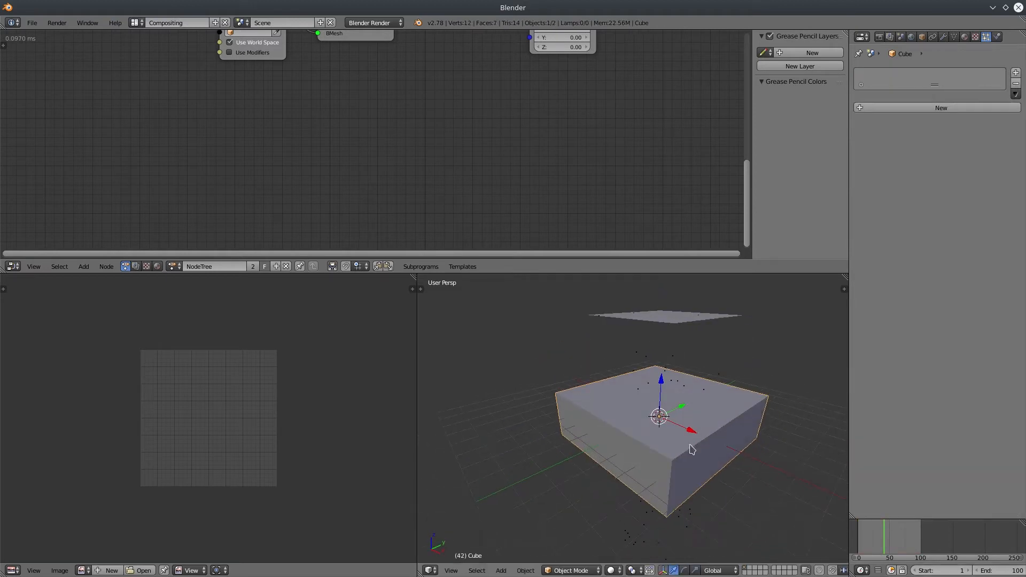
Set the cube's maximum draw type to Wire in its object display settings.
left_click(923, 37)
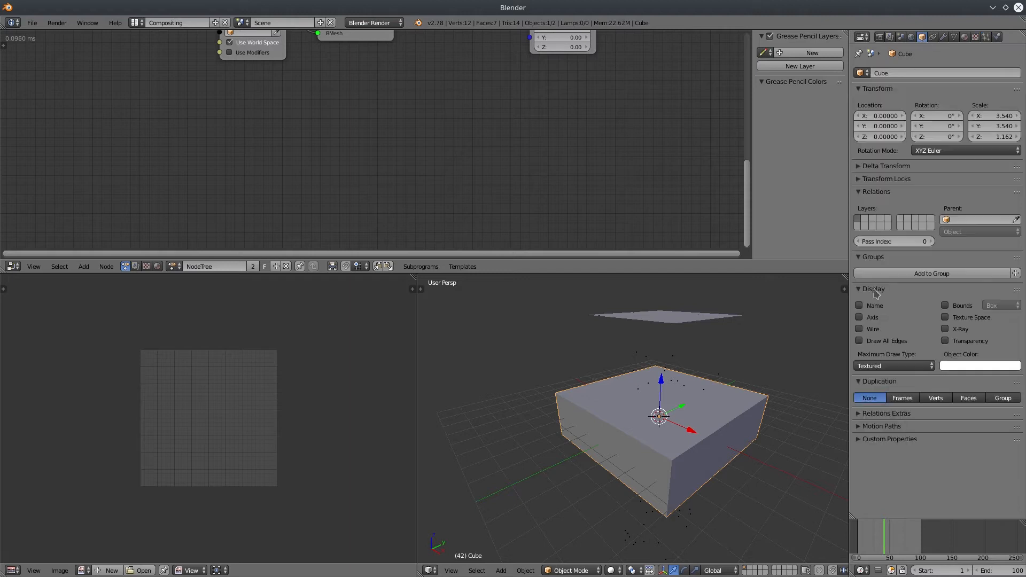
left_click(883, 367)
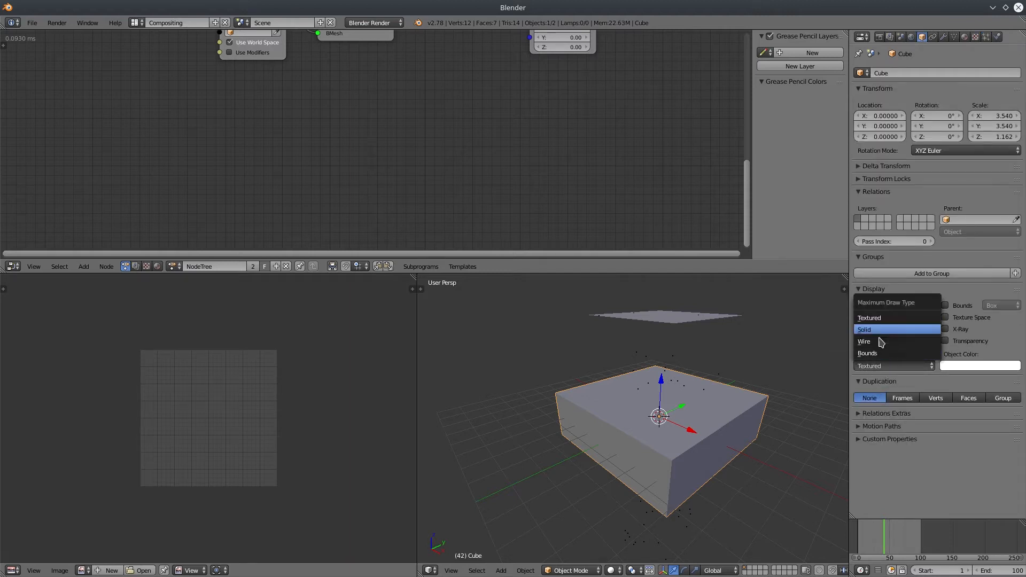
left_click(881, 342)
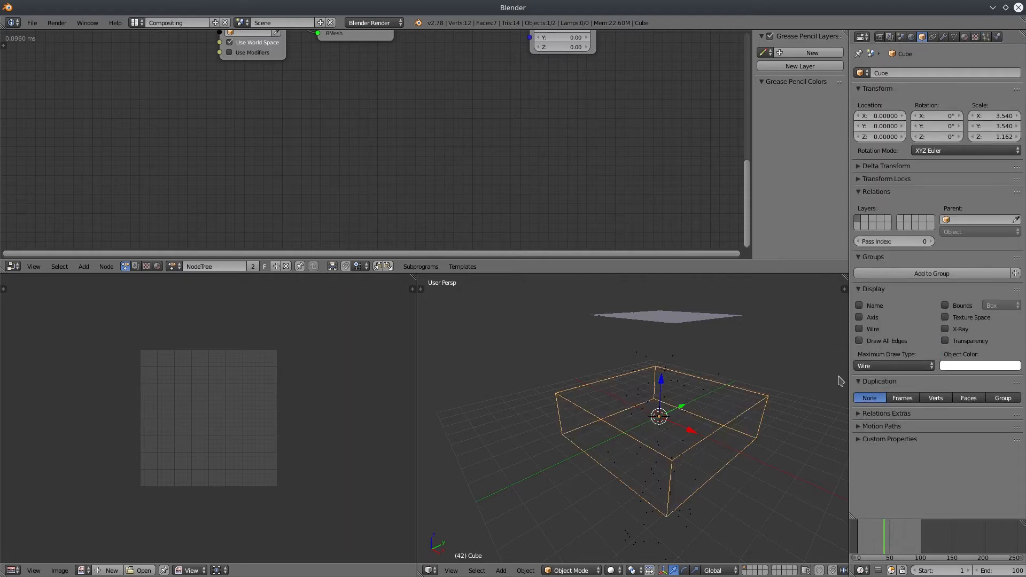
Switch the render engine to Cycles and disable every ray visibility option for the cube.
left_click(374, 23)
left_click(369, 59)
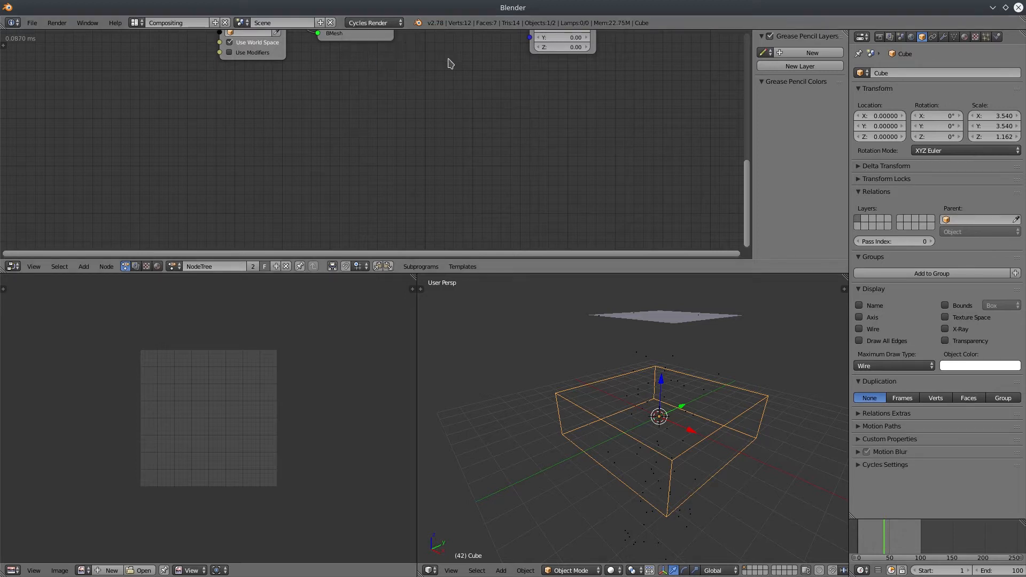
left_click(861, 466)
scroll(898, 474, "down", 2)
left_click_drag(860, 461, 859, 484)
left_click_drag(940, 461, 941, 484)
mouse_move(585, 442)
middle_mouse_down()
mouse_move(570, 435)
mouse_move(585, 439)
middle_mouse_up()
Turn the image editor into an Outliner and rename the cube as Container.
left_click(12, 571)
left_click(34, 399)
double_click(39, 312)
type("C")
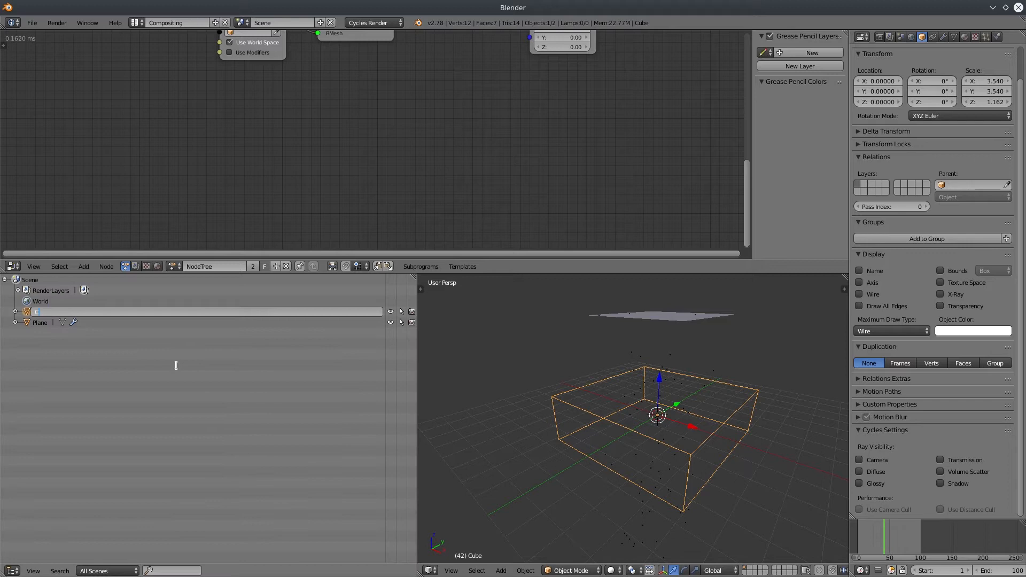
type("ontainer")
key("Return")
Assign Container as the source of BMesh from Object and shift the Is Inside Volume node aside.
middle_click_drag(363, 70, 367, 148)
scroll(375, 178, "up", 3)
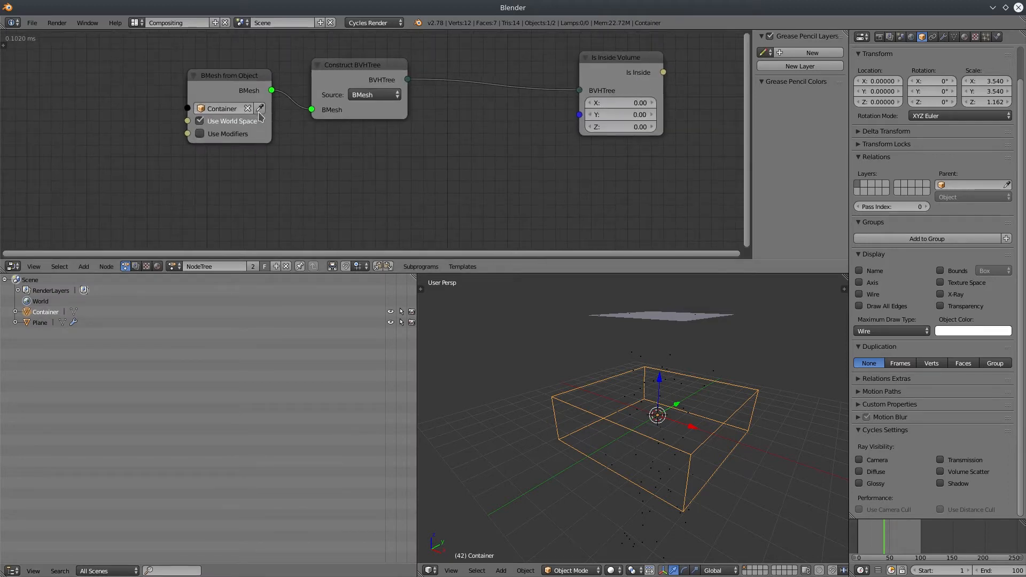
middle_click_drag(667, 434, 689, 433)
middle_click_drag(532, 156, 404, 151)
left_click_drag(507, 94, 533, 96)
Select the emitter plane, enlarge the node editor and add a Particles from Object node that reads from Plane.
right_click(626, 315)
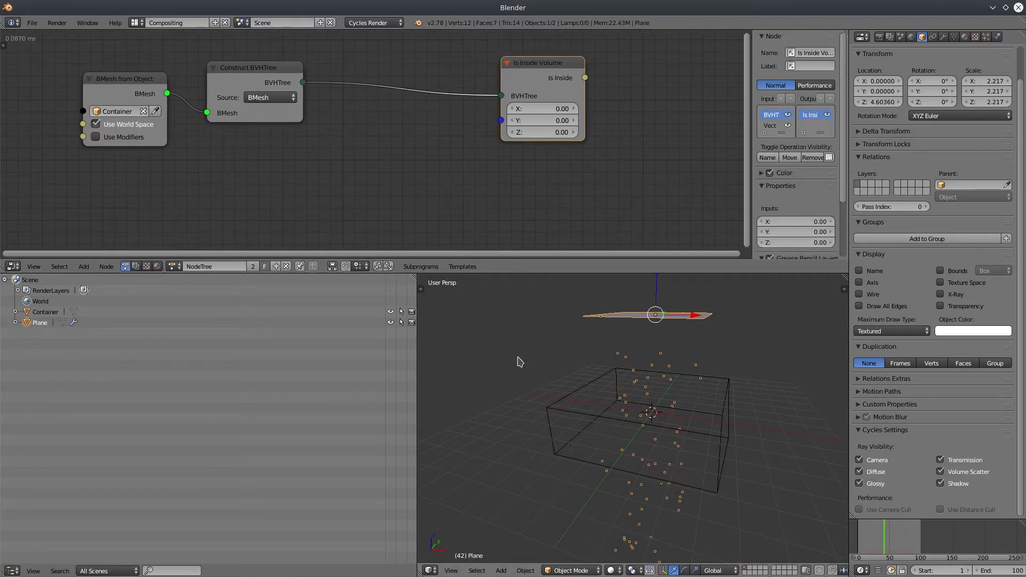
left_click_drag(86, 273, 127, 361)
left_click(83, 354)
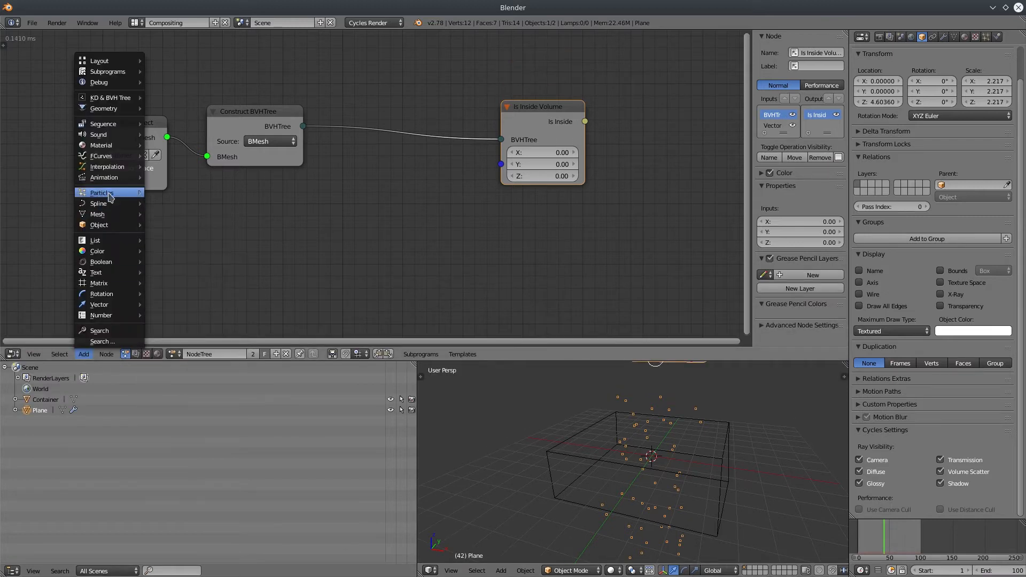
mouse_move(107, 192)
left_click(205, 214)
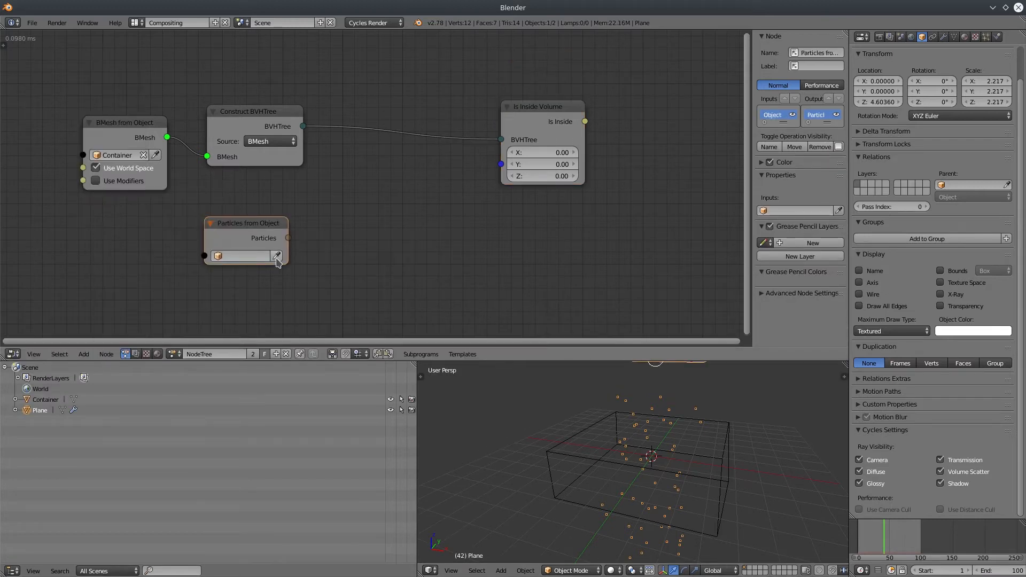
Add a particle State Filter node for Alive particles and feed it from Particles from Object.
left_click(83, 354)
mouse_move(107, 193)
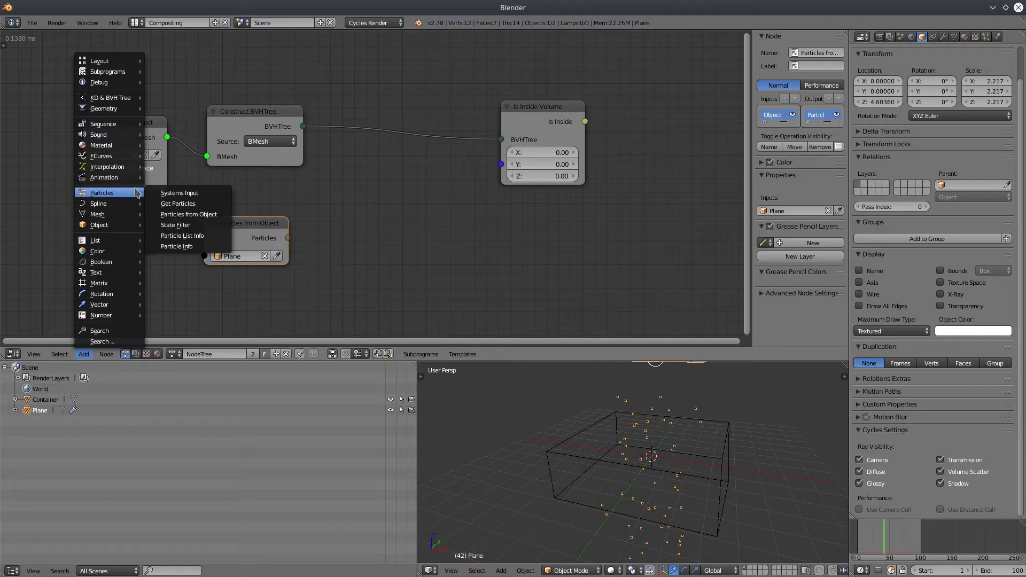
left_click(175, 224)
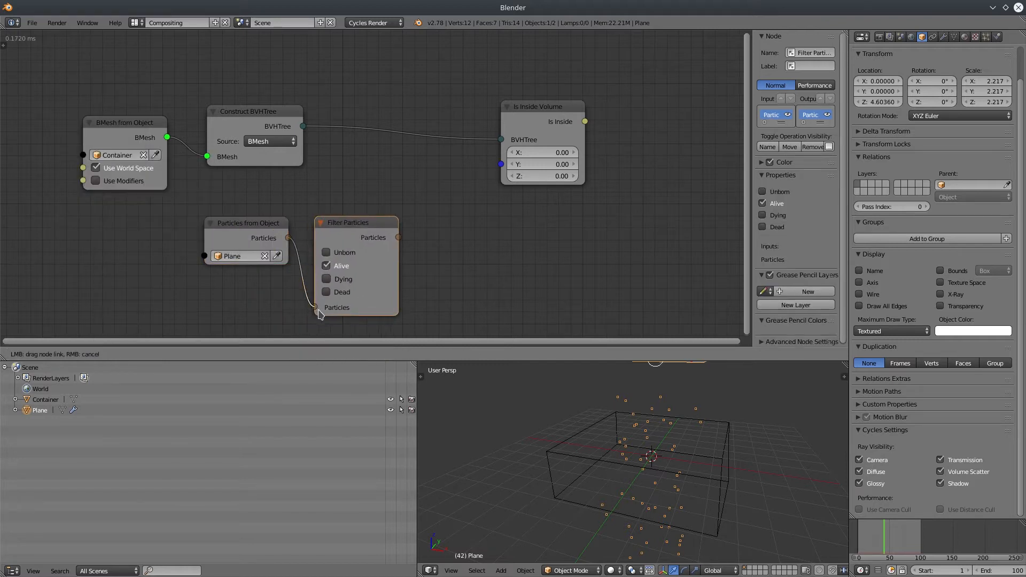
left_click(265, 298)
middle_click_drag(265, 298, 139, 290)
Add a Particle Info node and connect the Filter Particles output to its Particle input.
left_click_drag(404, 110, 498, 100)
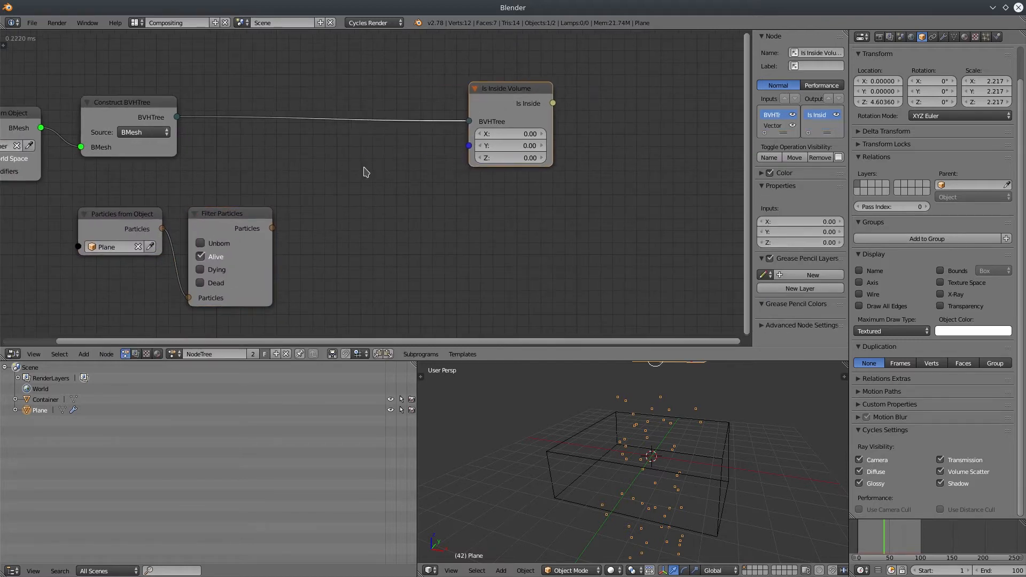
left_click_drag(258, 220, 243, 217)
left_click(83, 354)
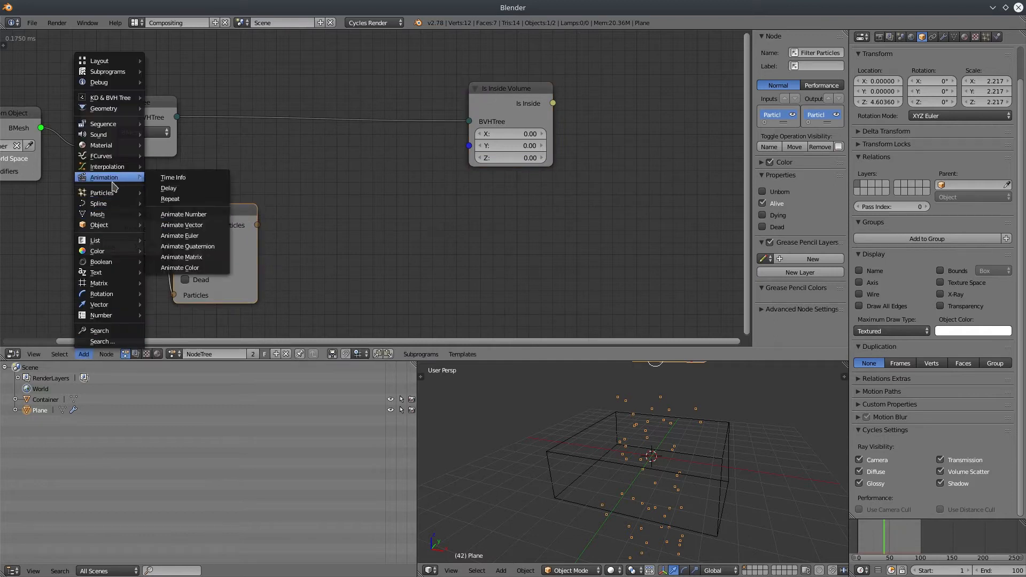
mouse_move(109, 197)
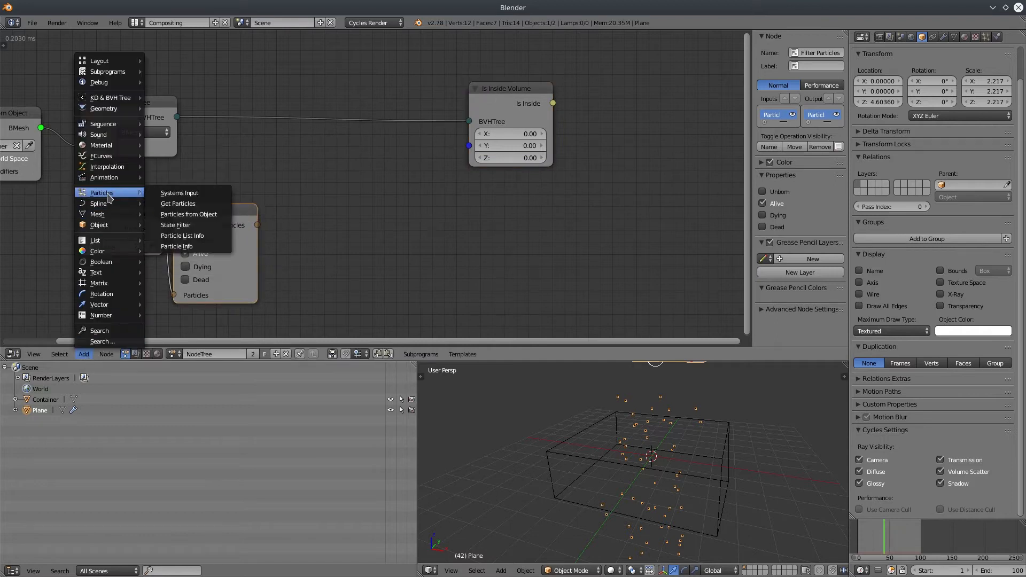
left_click(193, 247)
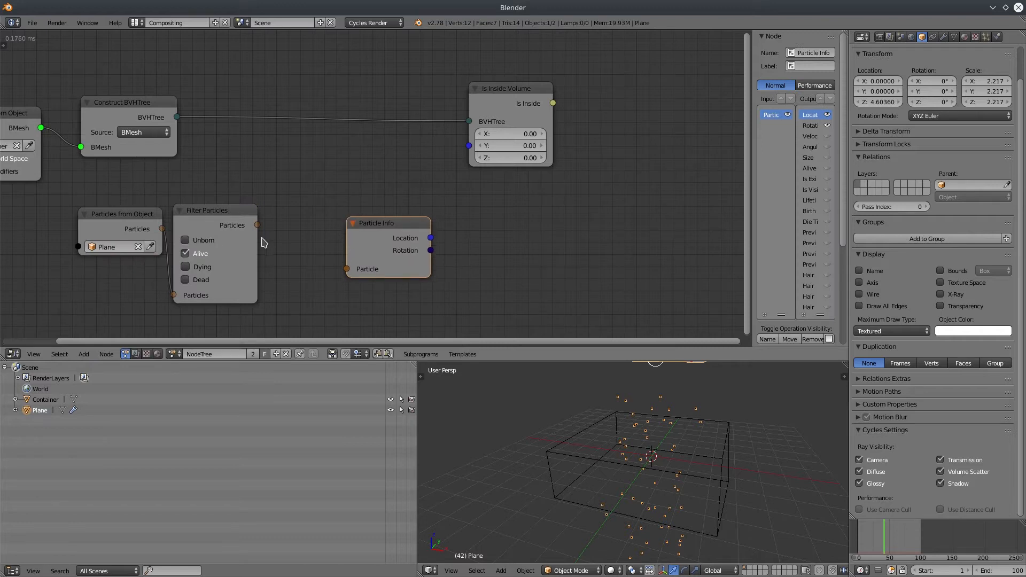
left_click_drag(259, 225, 347, 270)
Space out the nodes and connect Particle Info's Location to the vector input of Is Inside Volume.
left_click_drag(390, 225, 448, 220)
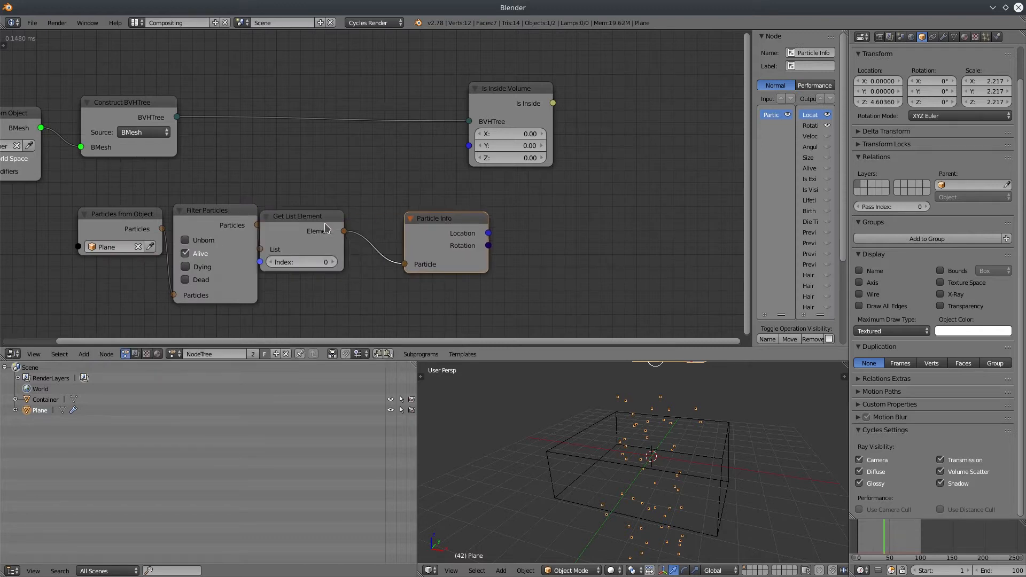
left_click_drag(326, 220, 358, 228)
left_click_drag(530, 94, 644, 98)
left_click_drag(488, 233, 582, 150)
Attach a Debug node to the Is Inside output and place it beside Is Inside Volume.
middle_click_drag(581, 195, 535, 200)
left_click(589, 97)
key("w")
left_click(590, 117)
left_click(685, 128)
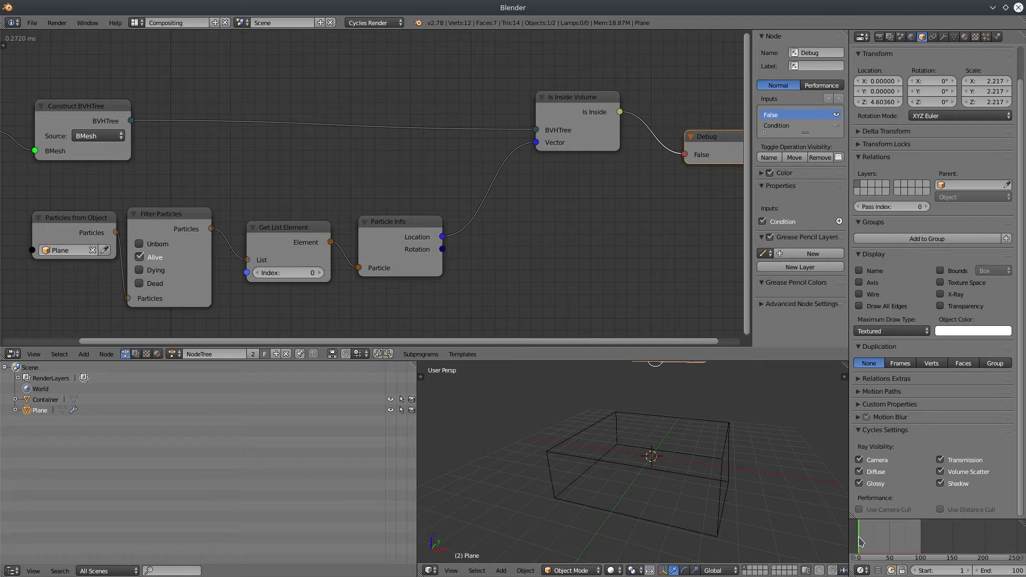
Scrub through the early frames to check the debugged Is Inside result against the particle's position.
left_click_drag(871, 541, 880, 541)
middle_click_drag(681, 460, 711, 438)
left_click(873, 535)
mouse_move(874, 536)
left_mouse_down()
mouse_move(885, 538)
mouse_move(861, 537)
left_mouse_up()
Delete the Particle Info and Get List Element nodes.
middle_click_drag(508, 194, 545, 163)
left_click(434, 201)
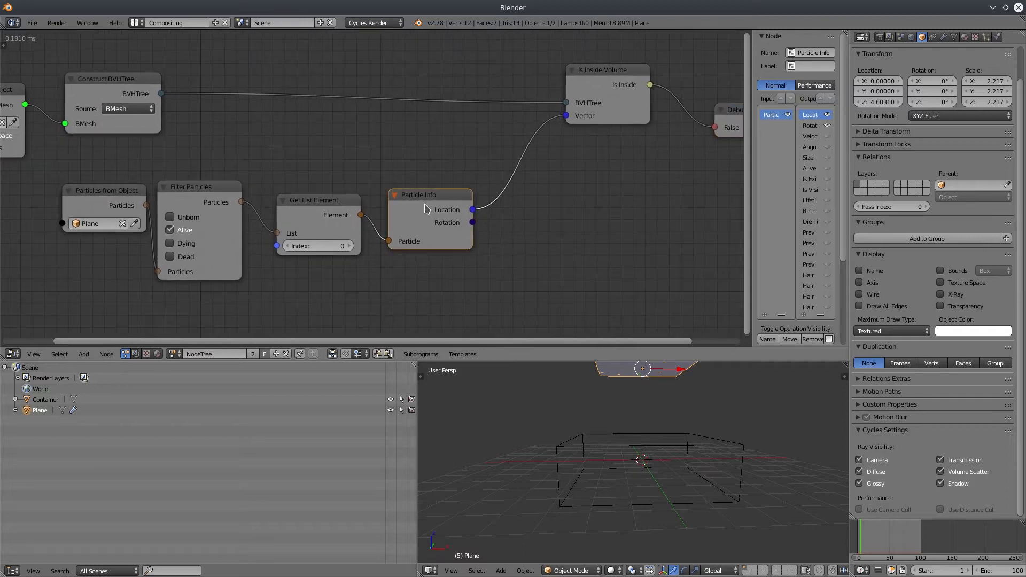
middle_click_drag(647, 452, 624, 462)
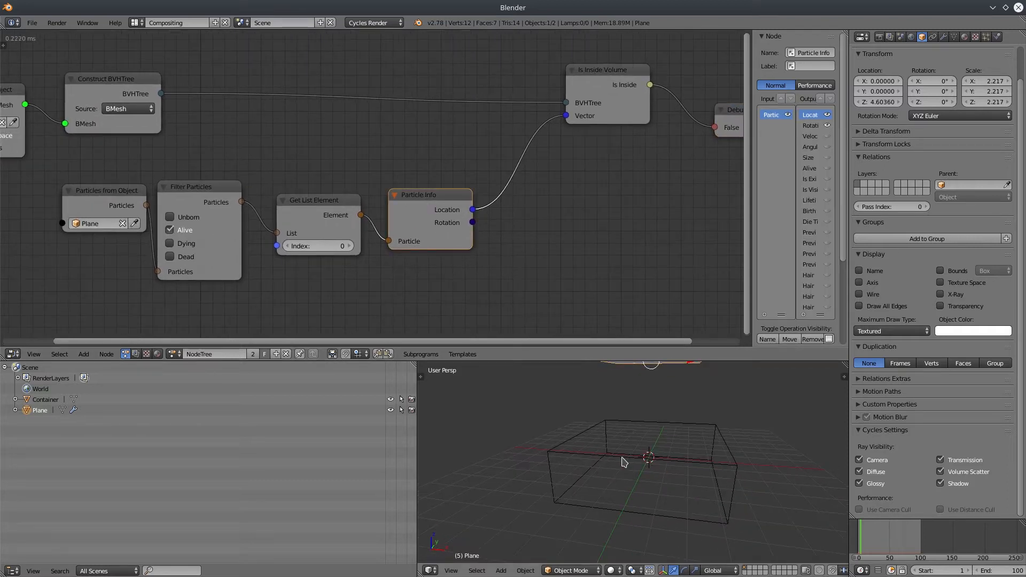
middle_click_drag(272, 103, 417, 232)
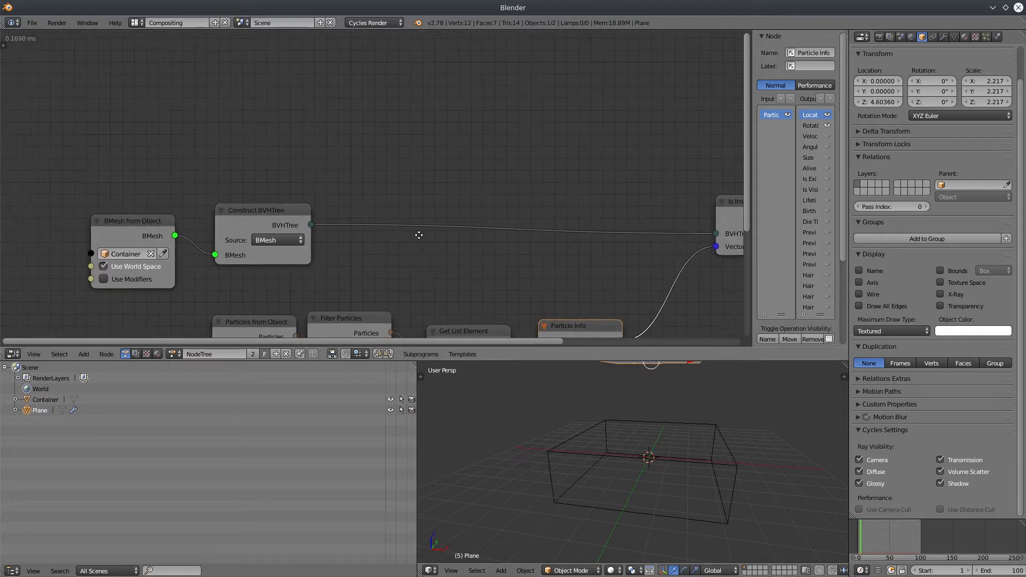
middle_click_drag(324, 254, 222, 96)
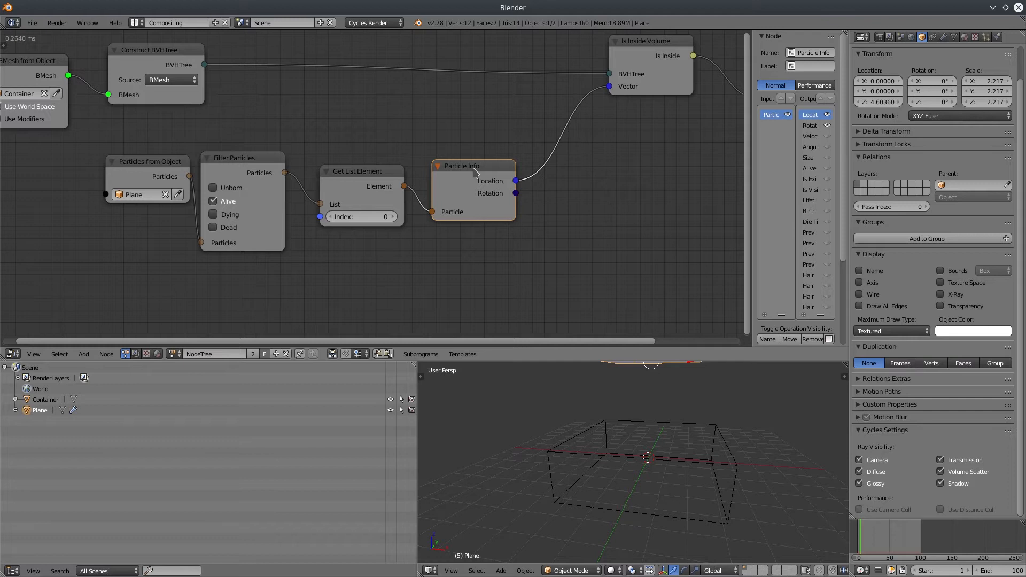
key("x")
left_click(366, 175)
key("x")
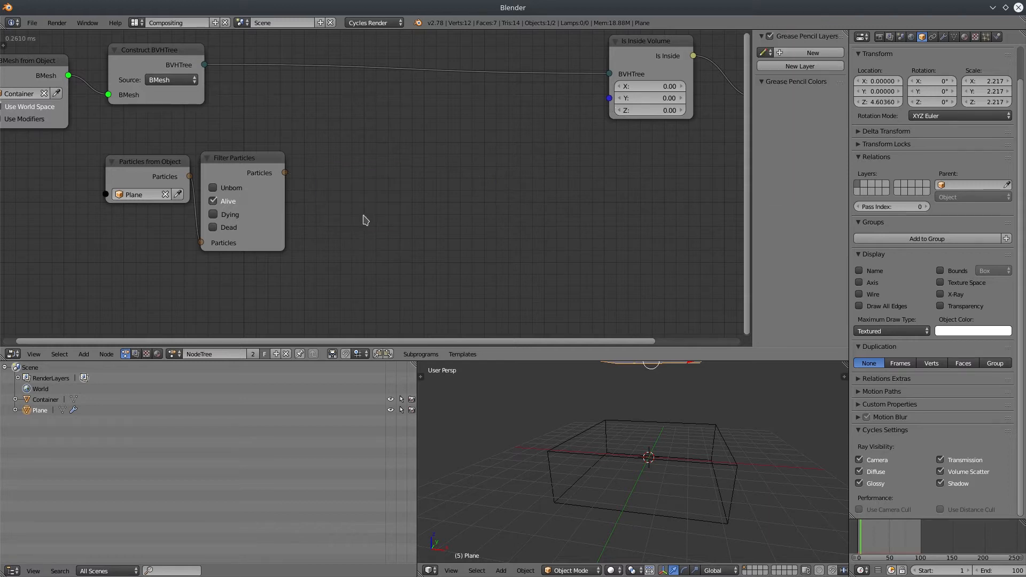
Add a Particle List Info node and place it so Filter Particles feeds its Particles input.
left_click(84, 355)
mouse_move(100, 218)
mouse_move(107, 193)
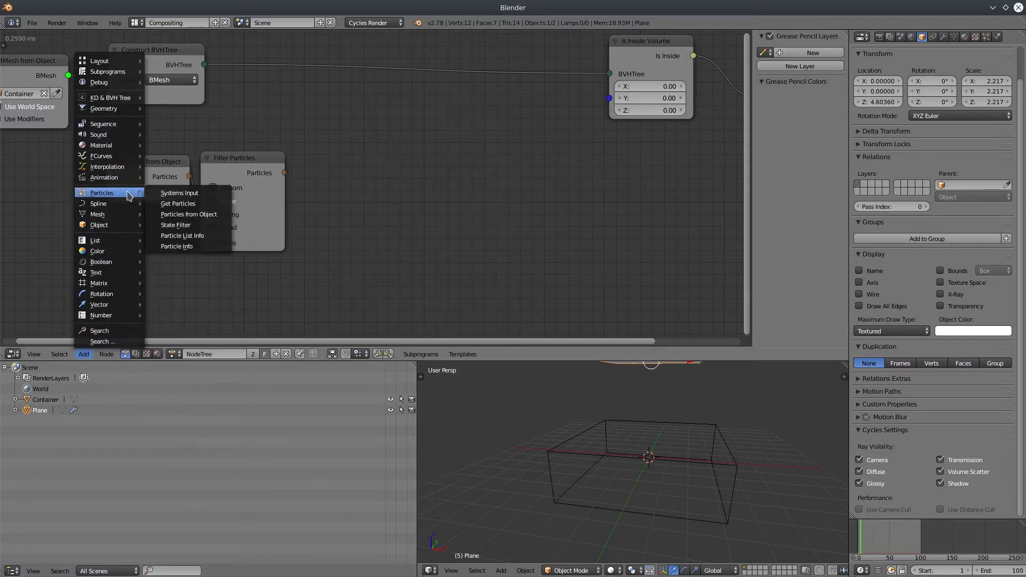
left_click(178, 240)
left_click(381, 195)
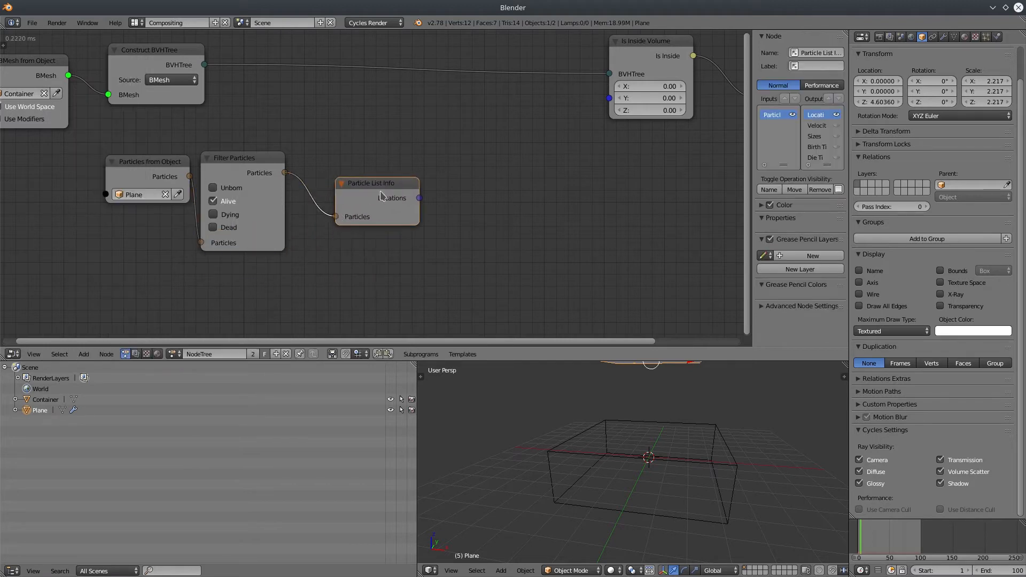
left_click_drag(381, 196, 392, 195)
Create a loop subprogram from the Locations output and arrange its Invoke Subprogram and Loop Input nodes.
key("w")
left_click(508, 177)
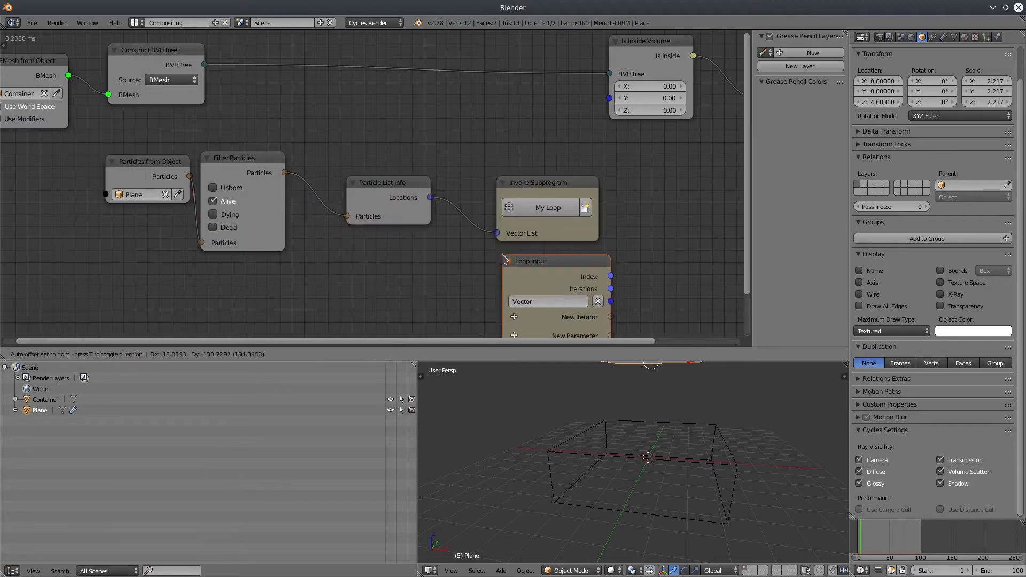
left_click(497, 178)
middle_click_drag(483, 246, 430, 132)
left_click_drag(485, 162, 477, 168)
Add an Object iterator to the Loop Input node.
left_click(454, 211)
type("object")
key("Return")
Add a small cube to the scene, move it well away from the container and apply its scale.
key("shift+a")
left_click(529, 424)
key("s")
left_click(686, 480)
key("g")
left_click(506, 443)
key("ctrl+a")
left_click(502, 464)
Add an Object Instancer node and set its source object to Cube.
middle_click_drag(137, 207, 155, 211)
key("shift+a")
mouse_move(95, 231)
left_click(190, 465)
left_click(380, 233)
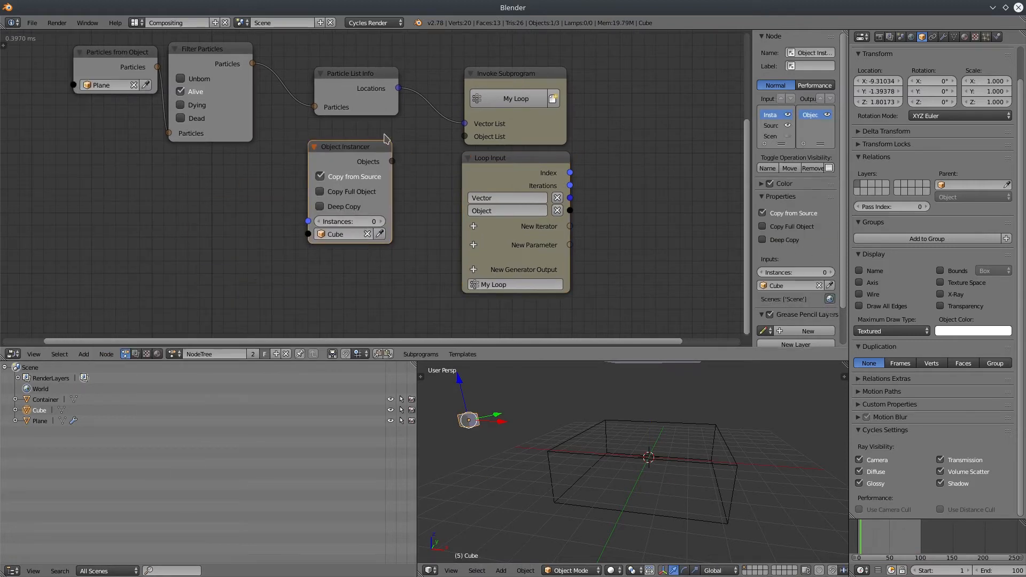
Space out the loop nodes, drive Instances by the length of Locations and connect Objects to the loop's Object List.
left_click_drag(516, 73, 601, 57)
left_click_drag(514, 158, 604, 155)
left_click_drag(347, 146, 455, 144)
left_click_drag(398, 88, 416, 220)
left_click_drag(499, 160, 551, 122)
Add an Object Transforms Output node with location enabled and feed it the loop's Object and Vector.
middle_click_drag(540, 150, 271, 168)
left_click(84, 355)
mouse_move(101, 225)
left_click(185, 273)
left_click(540, 137)
middle_click_drag(397, 224, 362, 207)
left_click_drag(357, 208, 488, 185)
left_click_drag(517, 147, 553, 146)
left_click_drag(356, 196, 554, 170)
Move to frame 43 and set the Object Transforms Output scale to 0.5 on all three axes.
left_click(885, 540)
left_click_drag(535, 225, 535, 247)
type(".5")
key("Return")
mouse_move(726, 448)
middle_mouse_down()
mouse_move(663, 445)
mouse_move(732, 457)
middle_mouse_up()
Hide the relationship lines through the Object Instancer node's advanced settings.
middle_click_drag(182, 152, 299, 141)
left_click(299, 141)
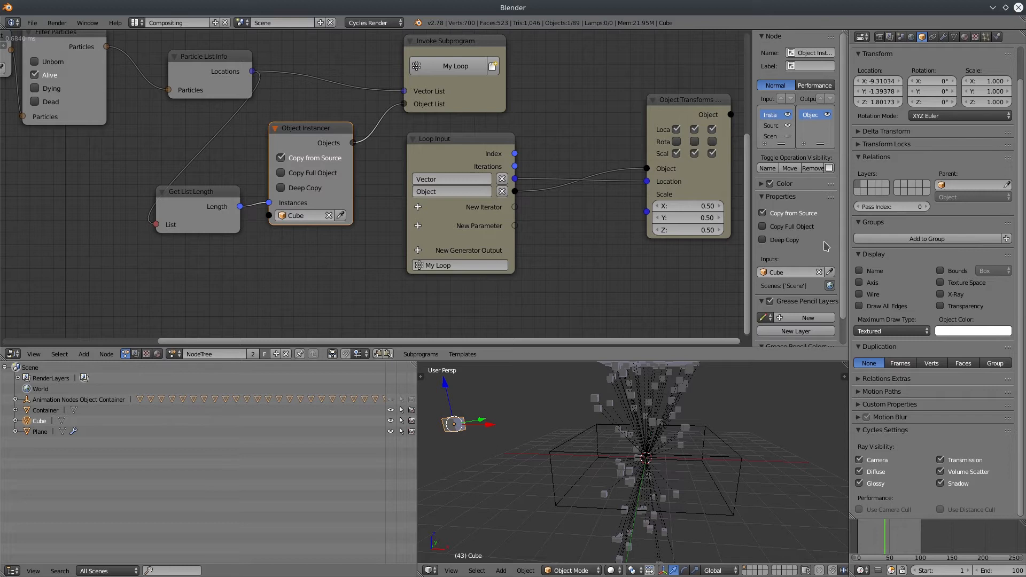
scroll(816, 247, "down", 2)
left_click(773, 341)
scroll(772, 345, "down", 4)
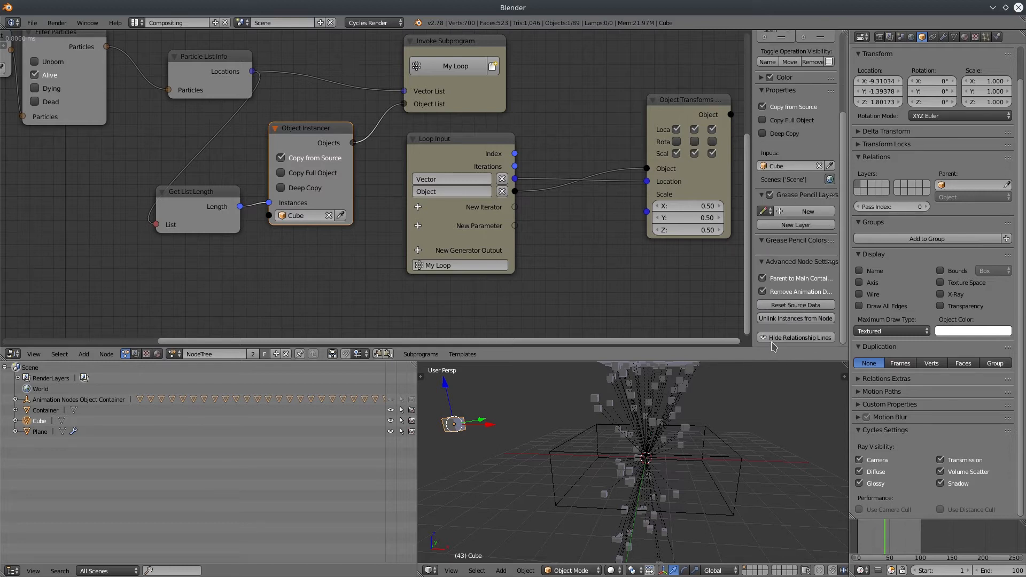
left_click(813, 339)
middle_click_drag(610, 326, 583, 304)
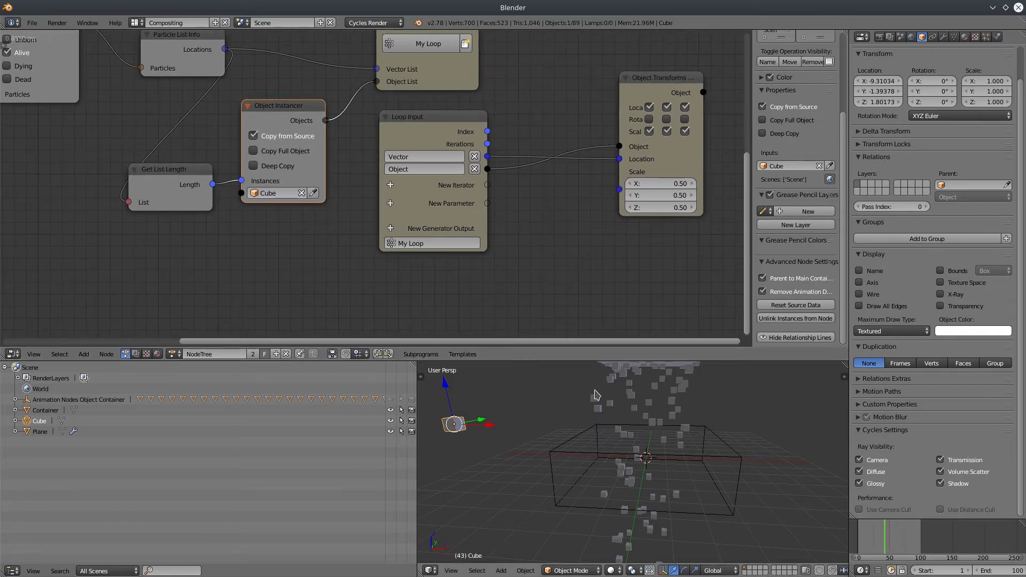
Maximize the 3D view and play the animation to examine how the cube instances follow the particles.
key("ctrl+Up")
scroll(580, 272, "down", 3)
middle_click_drag(570, 292, 646, 302)
key("alt+a")
scroll(567, 279, "up", 3)
scroll(641, 301, "down", 2)
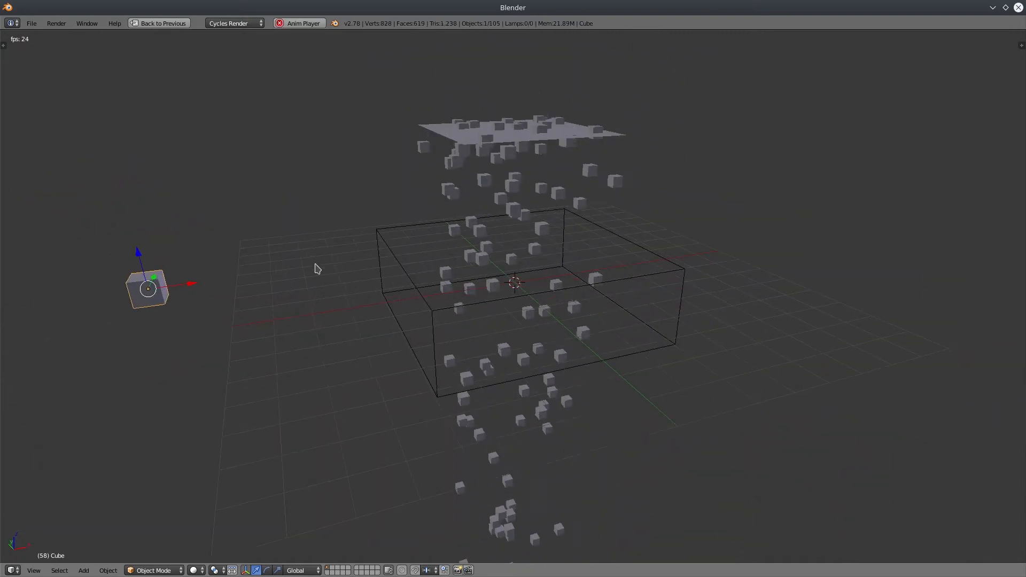
Add a UV sphere at the origin.
key("shift+a")
mouse_move(317, 261)
left_click(352, 294)
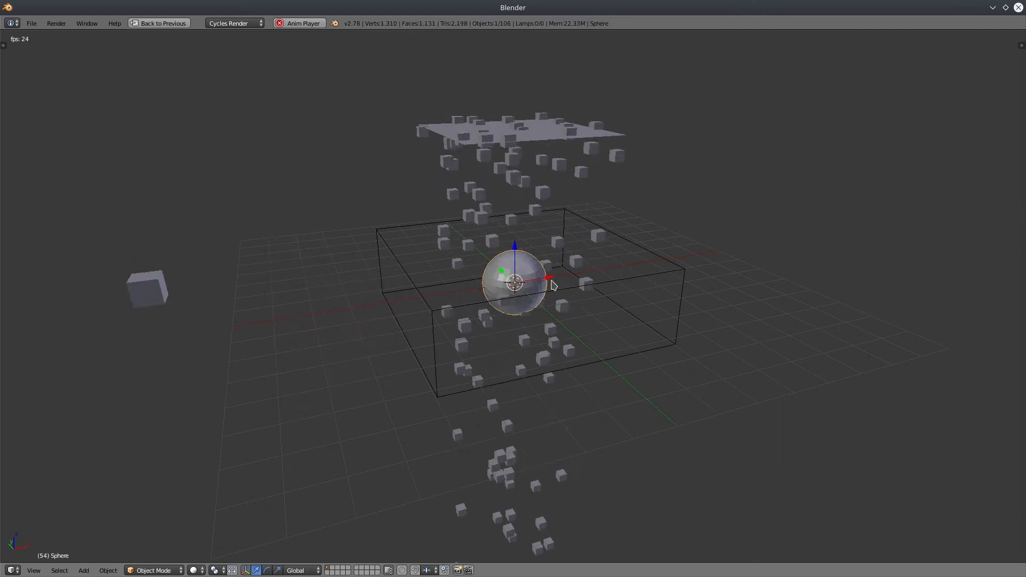
Resize the sphere, move it beside the source cube outside the container and apply its scale.
key("g")
key("s")
left_click(302, 385)
key("g")
key("x")
left_click(201, 354)
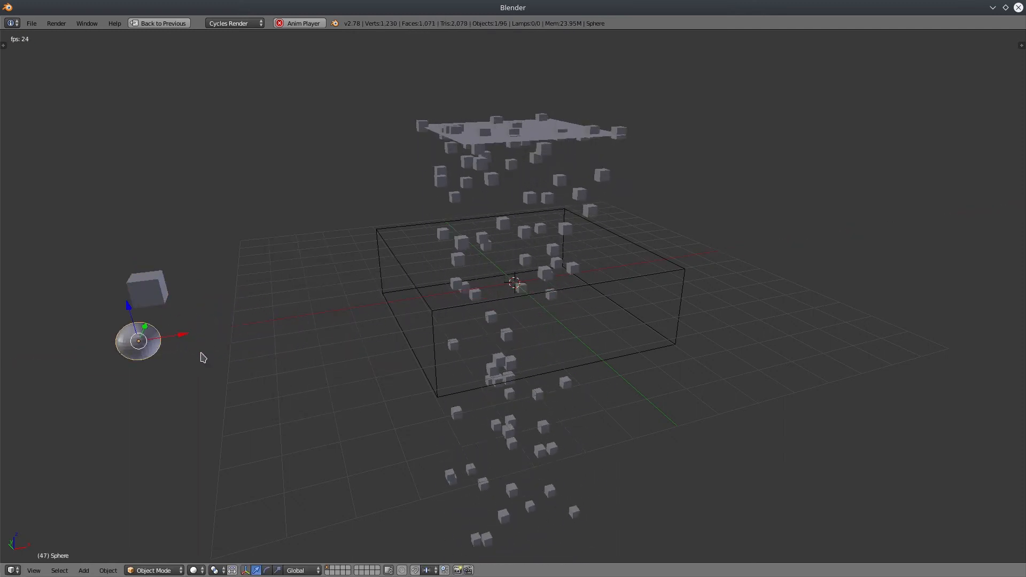
key("ctrl+a")
left_click(202, 354)
Stop the animation playback and restore the multi-editor layout.
middle_click_drag(282, 381, 294, 357)
middle_click_drag(536, 338, 576, 294)
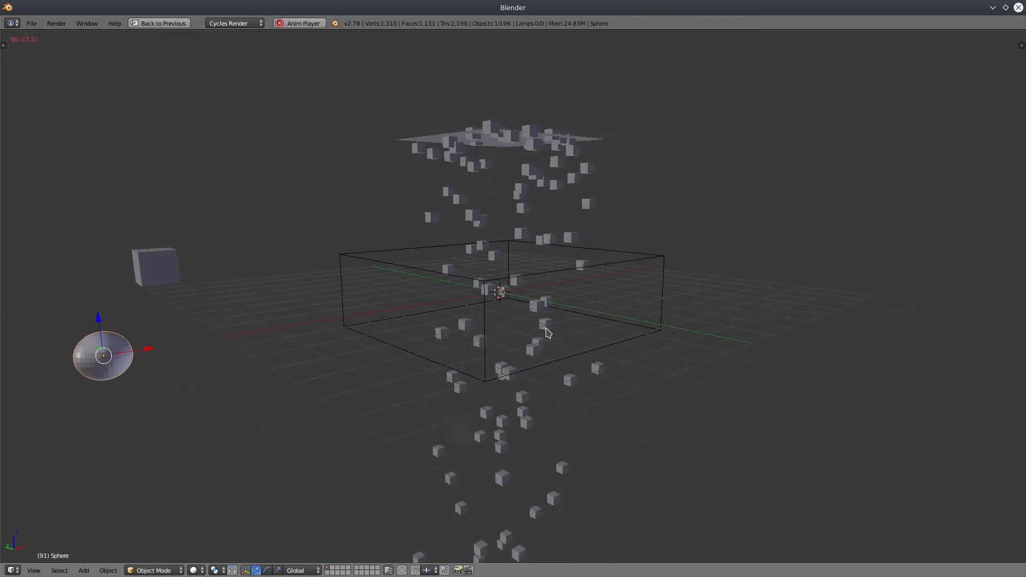
key("ctrl+space")
middle_click_drag(648, 239, 518, 257)
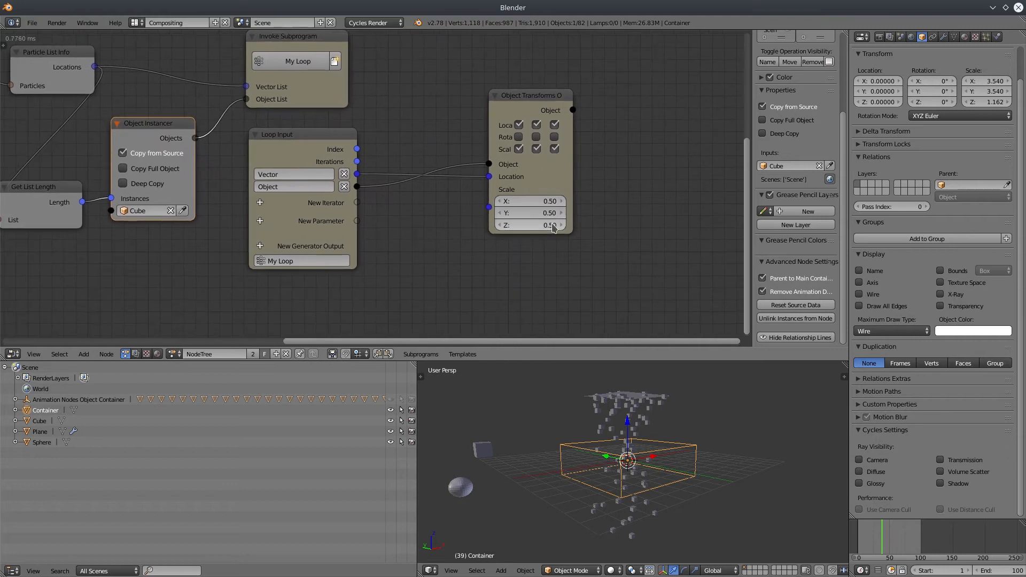
Space out Object Transforms Output and Loop Input, and bring Construct BVHTree next to Is Inside Volume.
left_click_drag(568, 102, 696, 69)
middle_click_drag(448, 217, 519, 223)
left_click_drag(360, 147, 389, 149)
middle_click_drag(109, 105, 237, 240)
middle_click_drag(88, 74, 152, 74)
left_click_drag(119, 60, 447, 54)
middle_click_drag(669, 85, 542, 88)
Move Construct BVHTree and Is Inside Volume to the free area below Object Transforms Output, beside Loop Input.
left_click(601, 97)
key("x")
left_click(319, 59)
left_click(456, 73, "shift")
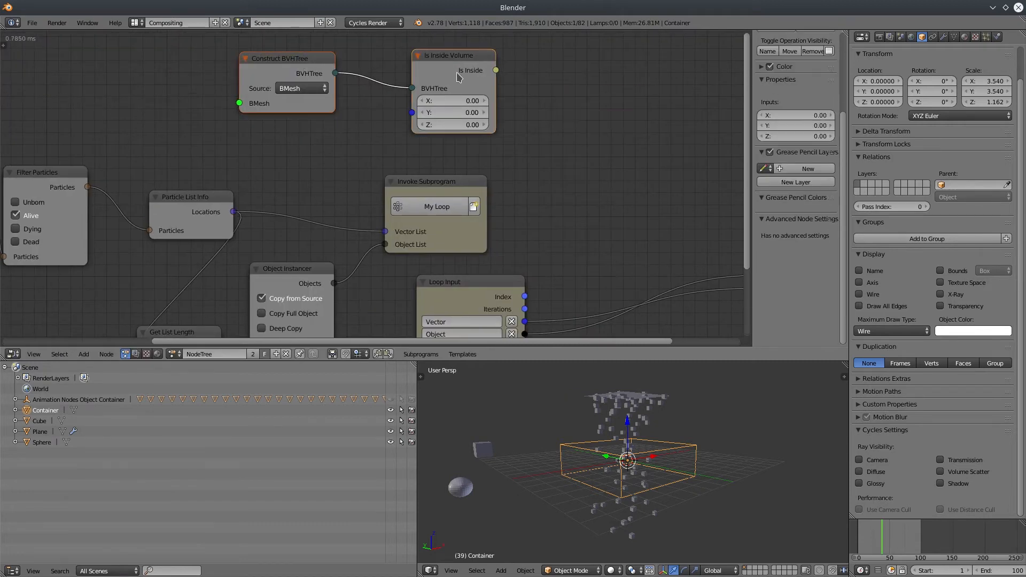
scroll(515, 159, "down", 3)
middle_click_drag(515, 159, 464, 88)
key("g")
left_click(676, 40)
middle_click_drag(148, 143, 256, 247)
left_click_drag(42, 127, 230, 318)
middle_click_drag(230, 318, 175, 155)
left_click_drag(175, 155, 482, 282)
middle_click_drag(556, 293, 392, 256)
key("x")
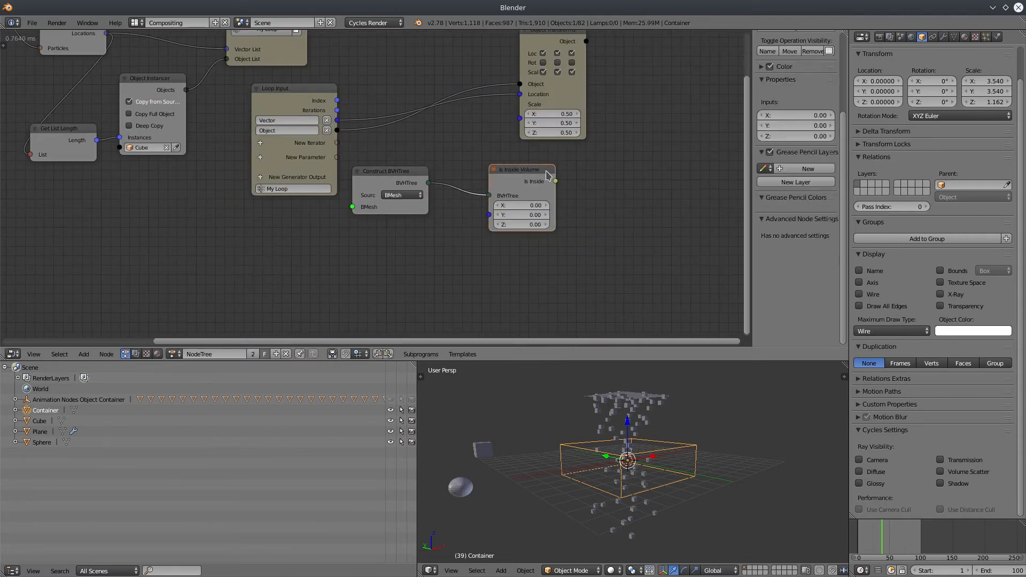
left_click_drag(545, 174, 570, 169)
left_click_drag(404, 177, 430, 172)
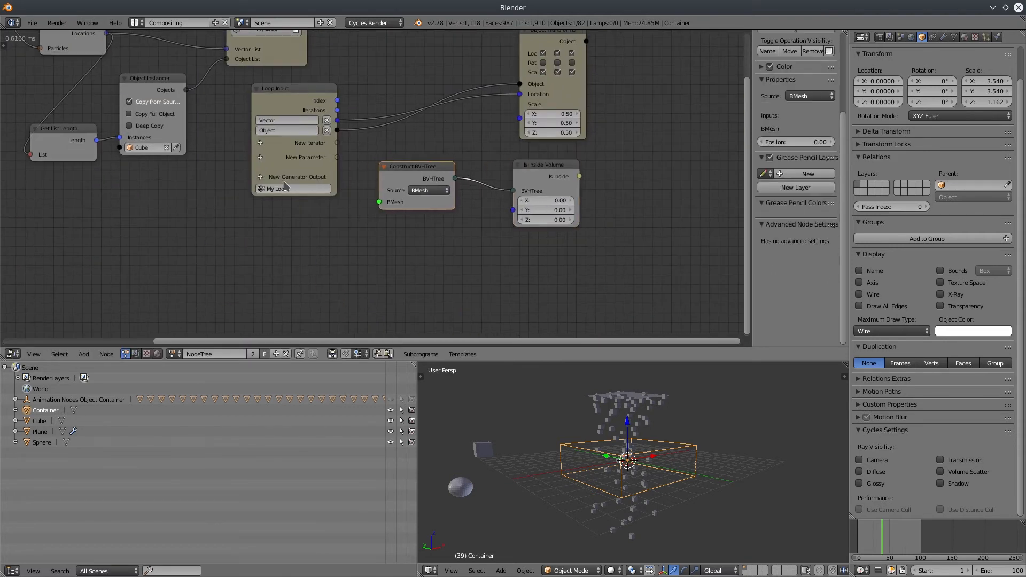
Add an Object parameter to the My Loop input and assign Container to it on the Invoke Subprogram node.
left_click(261, 157)
type("obj")
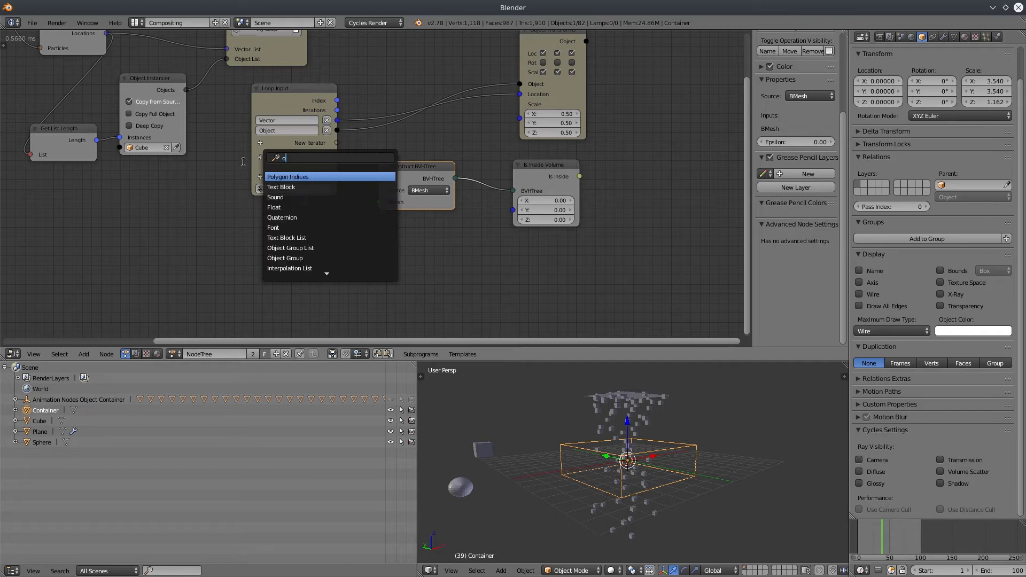
key("Down")
key("Down")
key("Down")
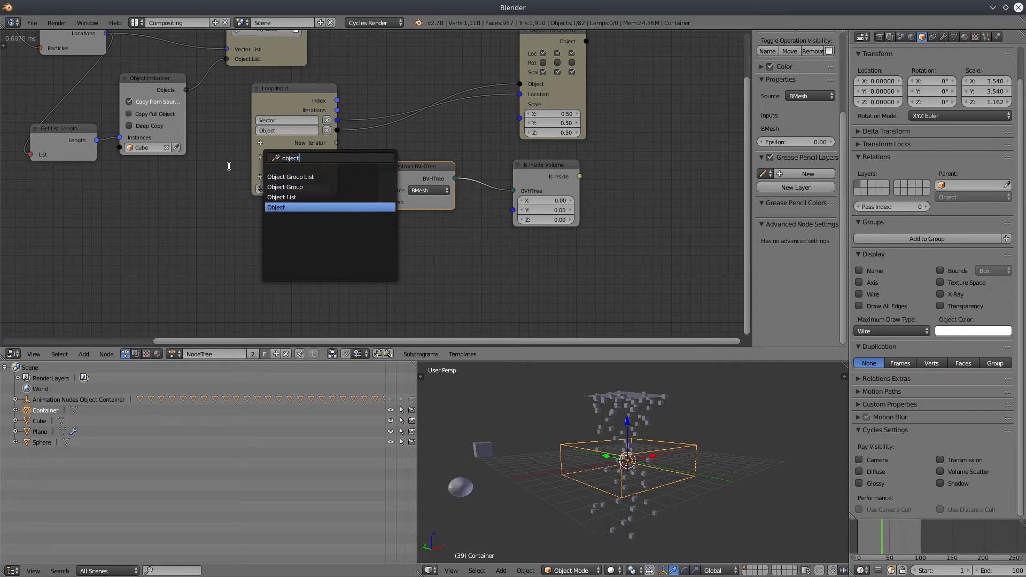
key("Return")
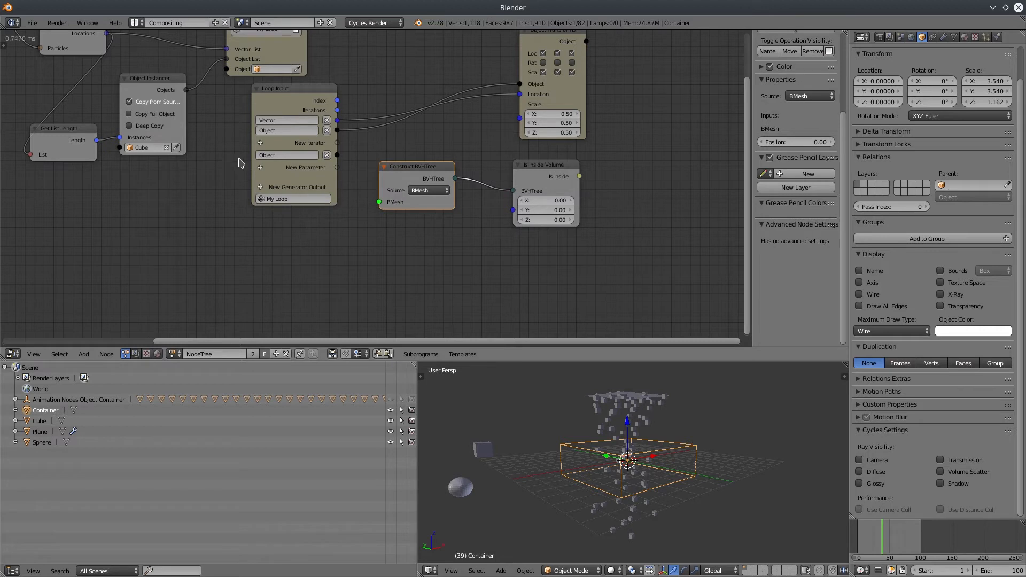
left_click(297, 69)
Add a BMesh from Object node and link it between Loop Input's Object parameter and Construct BVHTree's BMesh input.
left_click_drag(572, 174, 647, 176)
left_click_drag(440, 168, 494, 170)
key("shift+a")
mouse_move(106, 211)
left_click(182, 216)
left_click(398, 151)
mouse_move(338, 155)
left_mouse_down()
mouse_move(388, 197)
mouse_move(374, 194)
left_mouse_up()
left_click_drag(438, 179, 497, 216)
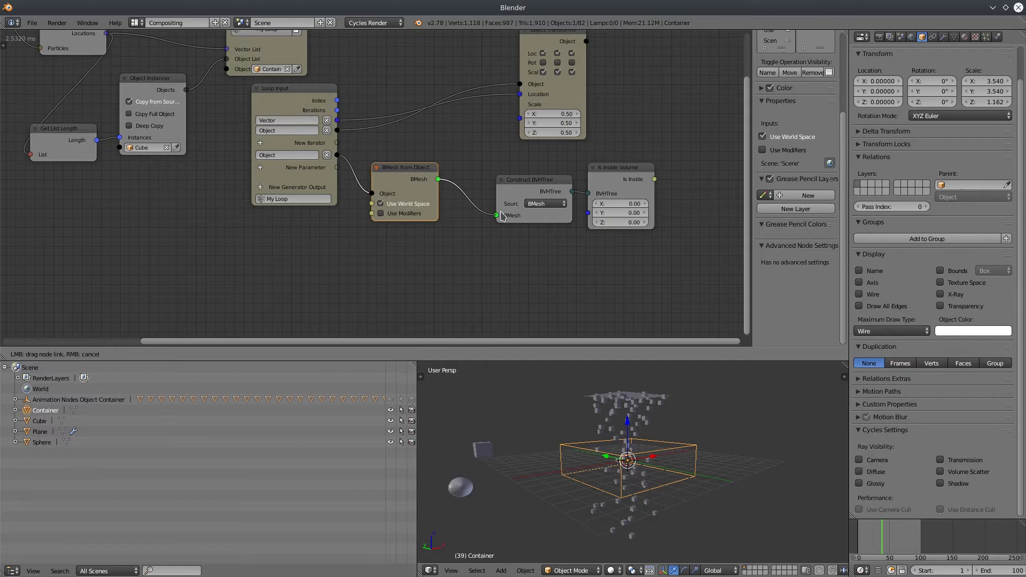
Rearrange the loop nodes and connect Loop Input's Vector iterator to the vector input of Is Inside Volume.
left_click_drag(535, 180, 500, 177)
left_click_drag(625, 167, 605, 171)
middle_click_drag(605, 157, 492, 182)
left_click_drag(447, 60, 573, 75)
left_click_drag(486, 209, 536, 214)
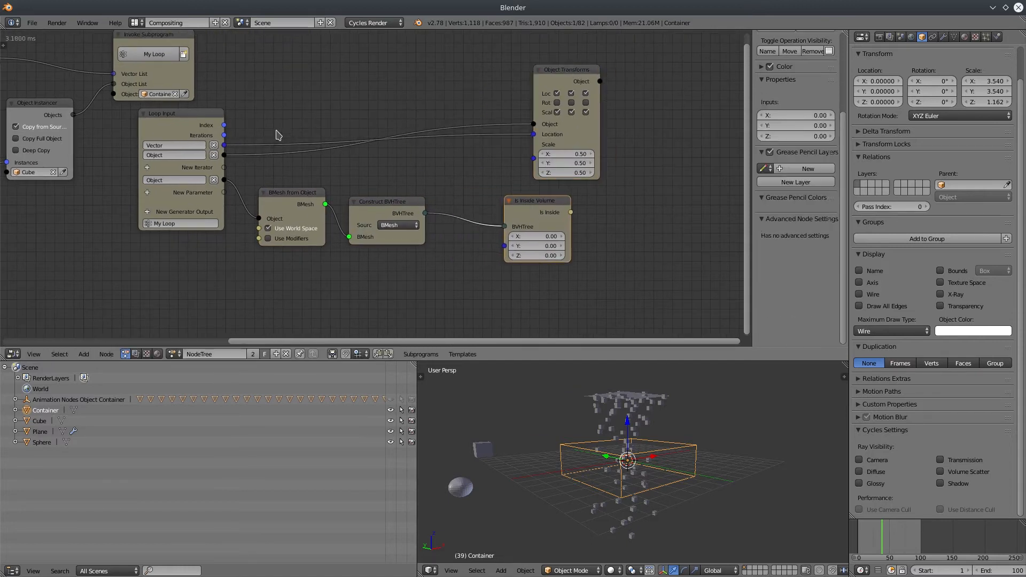
left_click_drag(224, 145, 524, 225)
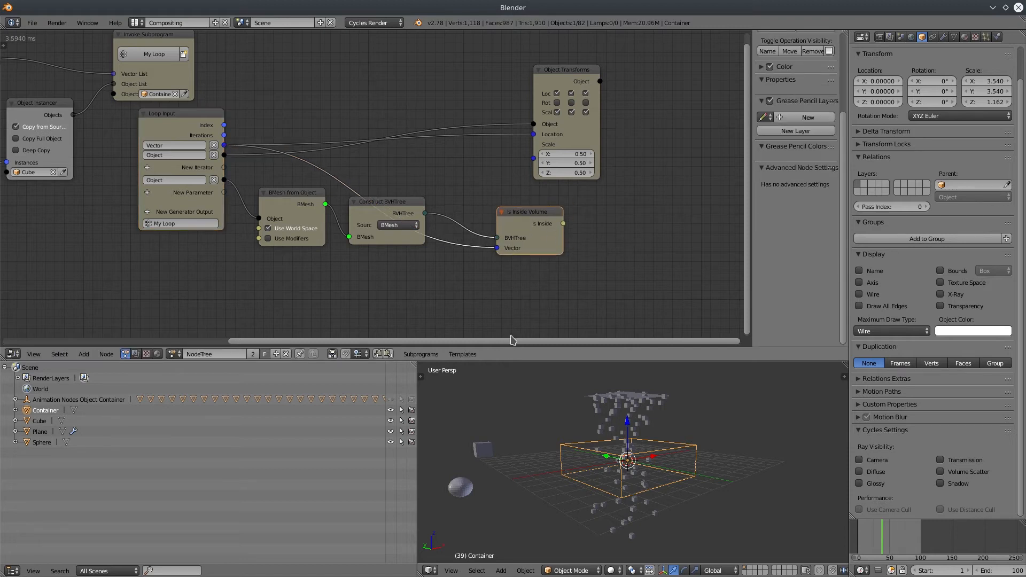
Add a Boolean Switch node after Is Inside Volume and connect Is Inside to its Condition.
middle_click_drag(493, 273, 442, 242)
left_click(84, 354)
mouse_move(107, 270)
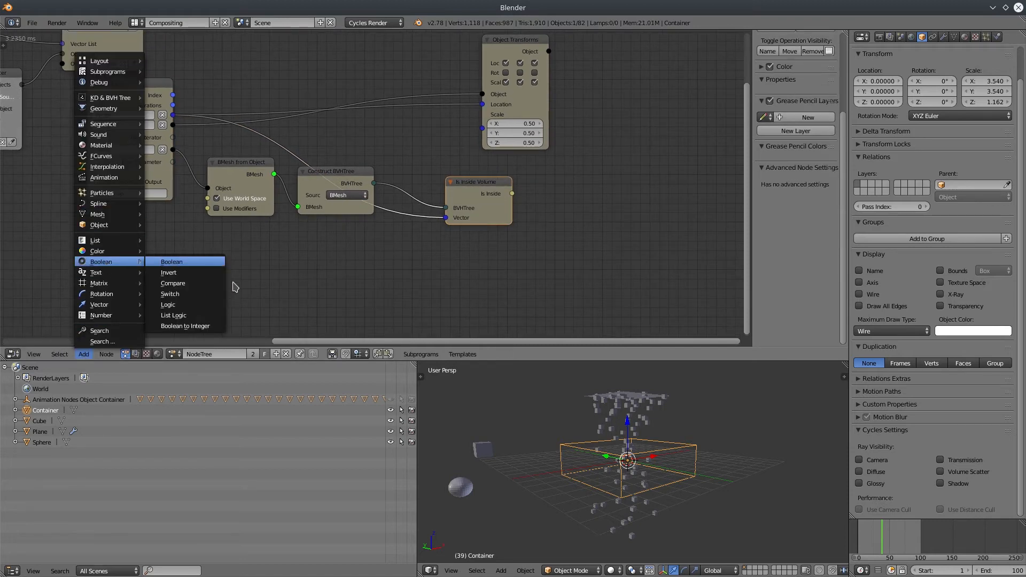
left_click(184, 296)
left_click_drag(512, 193, 582, 194)
Add a Copy Object Data node and place it beyond the Switch node.
middle_click_drag(457, 277, 281, 278)
left_click(78, 353)
mouse_move(100, 225)
left_click(177, 416)
left_click(400, 279)
left_click_drag(281, 278, 586, 210)
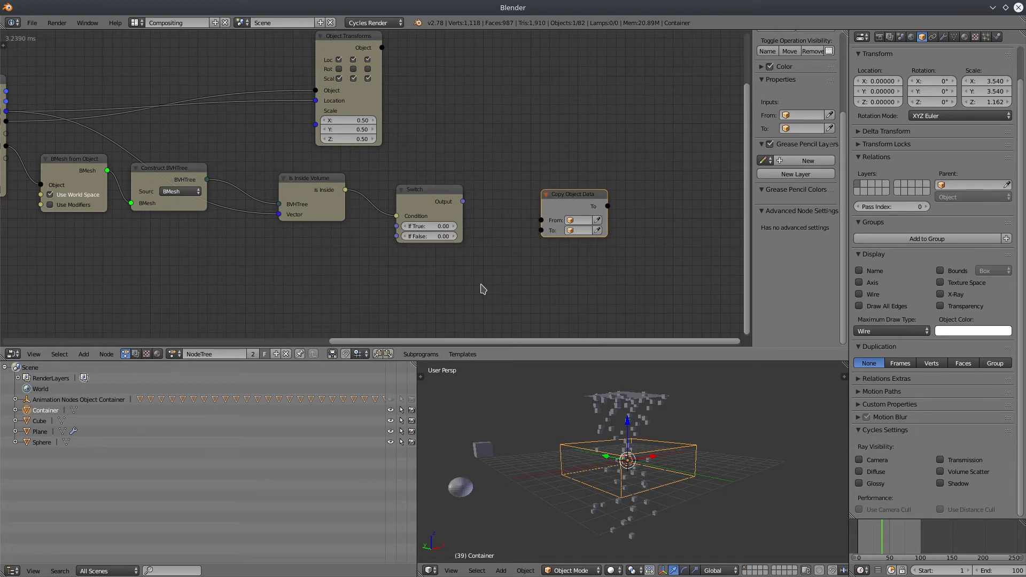
Connect Loop Input's Object iterator to the If True input of the Switch node.
middle_click_drag(356, 245, 427, 250)
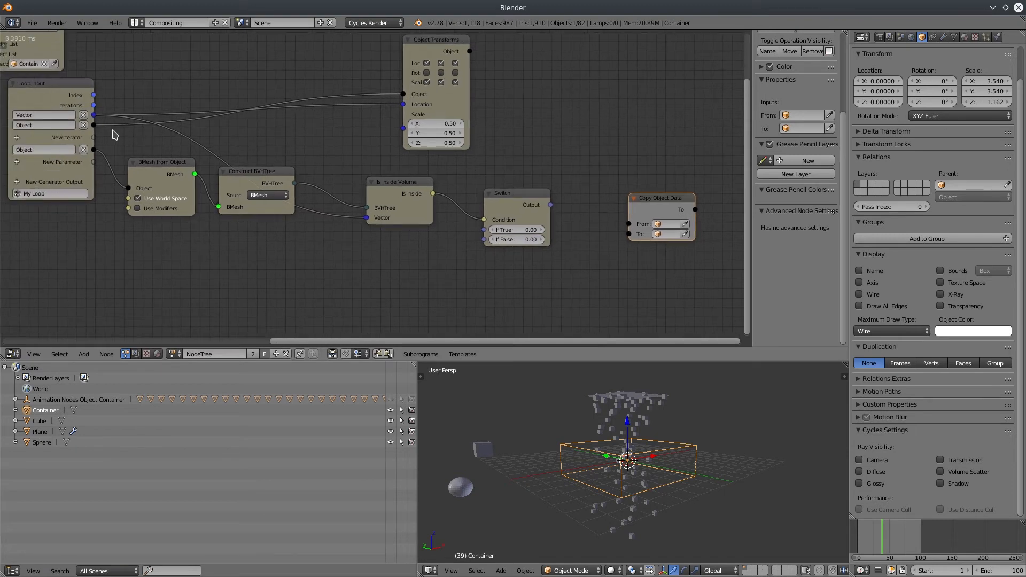
left_click_drag(94, 126, 484, 230)
left_click_drag(506, 197, 499, 203)
Set Sphere as the From object of Copy Object Data and link the Switch output to its To input.
middle_click_drag(602, 239, 511, 225)
left_click_drag(453, 197, 544, 229)
left_click(575, 185)
scroll(573, 195, "up", 1)
middle_click_drag(572, 191, 432, 173)
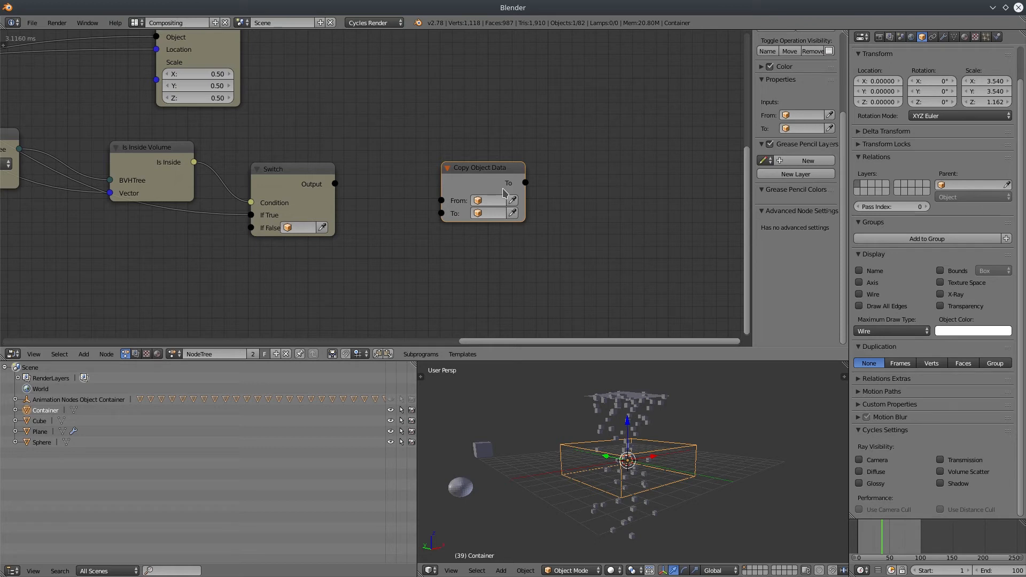
left_click(513, 200)
left_click(460, 487)
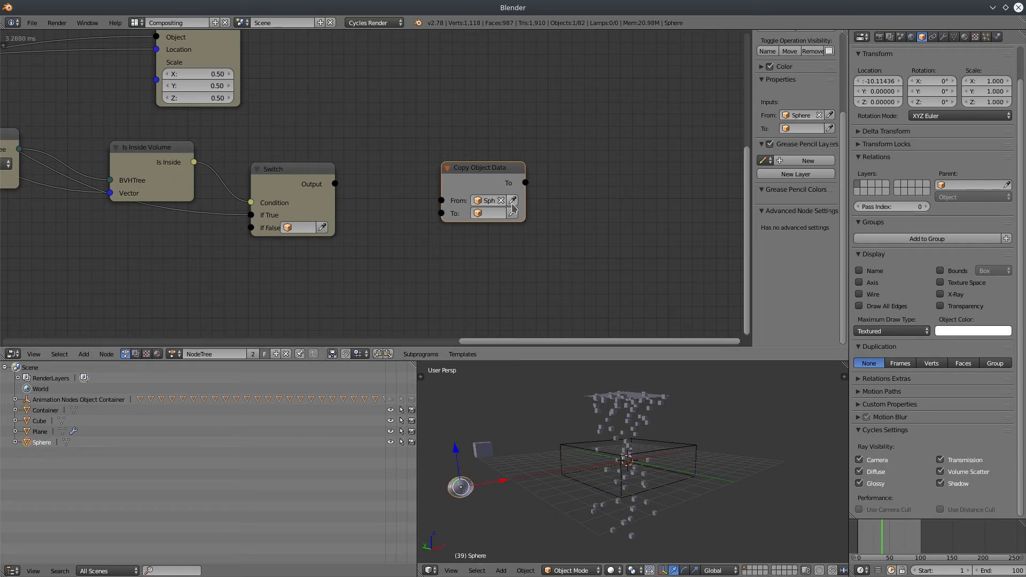
left_click_drag(335, 184, 441, 213)
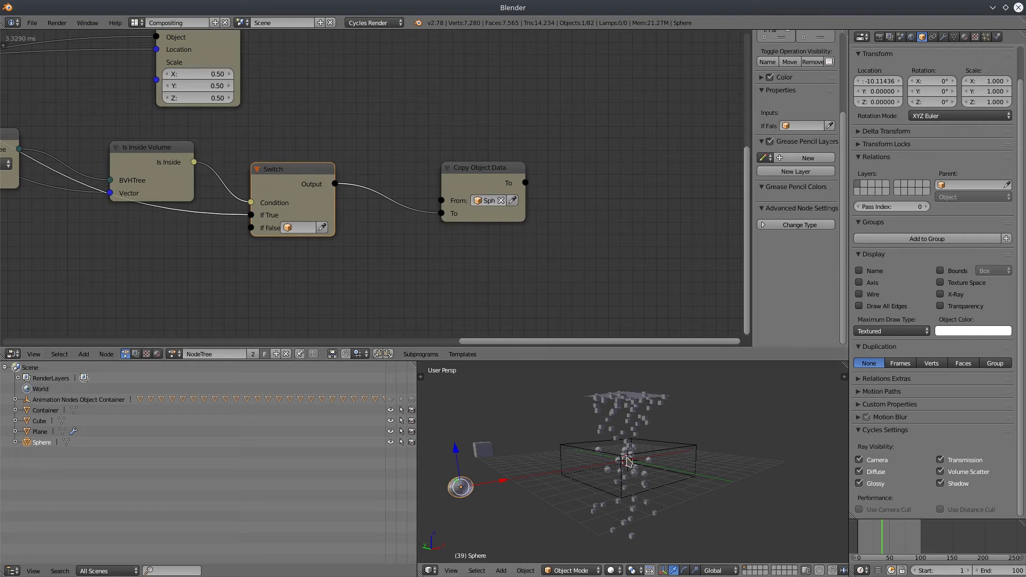
Play the animation, examine in the viewport how the instances change shape around the container, and stop playback.
scroll(627, 459, "up", 3)
middle_click_drag(638, 491, 530, 415)
key("alt+a")
scroll(675, 473, "down", 3)
scroll(689, 481, "up", 3)
key("shift+space")
scroll(556, 438, "down", 4)
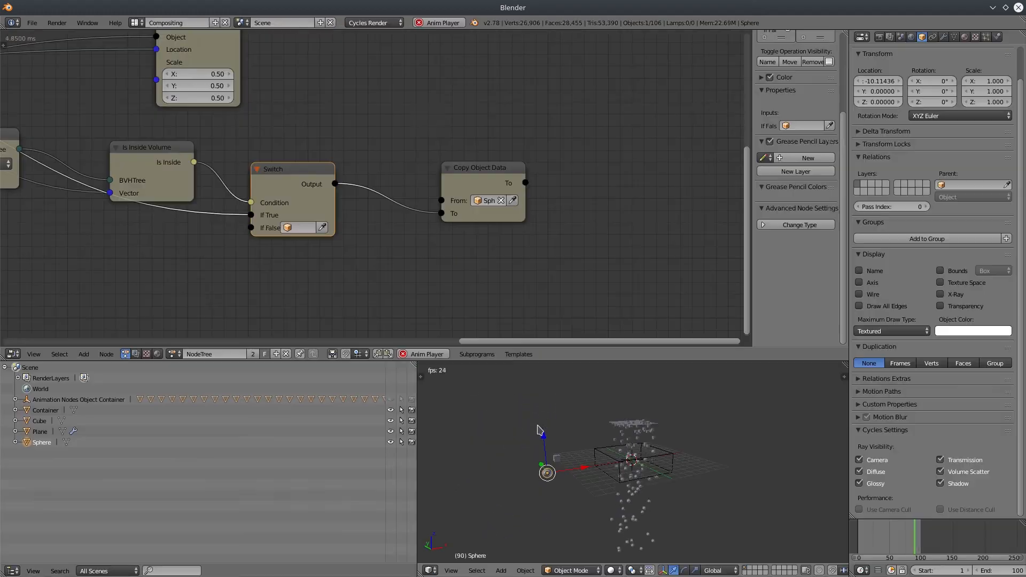
key("ctrl+space")
left_click(884, 539)
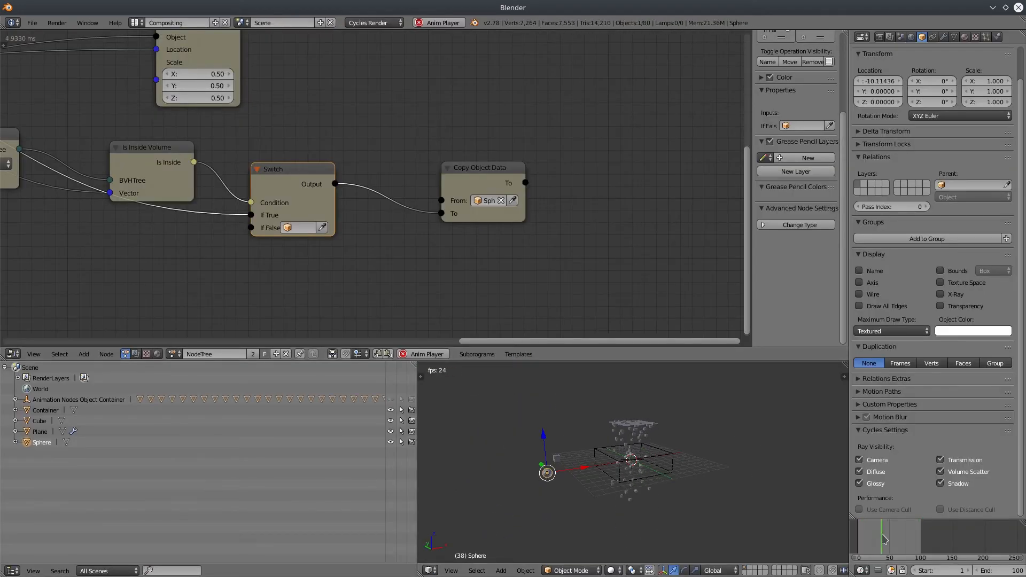
key("Escape")
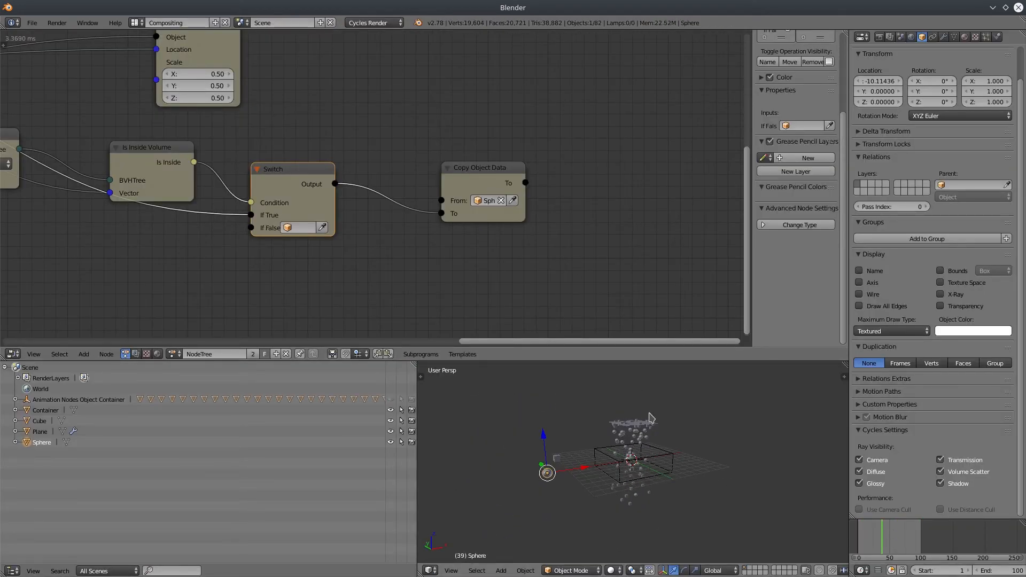
scroll(650, 418, "up", 3)
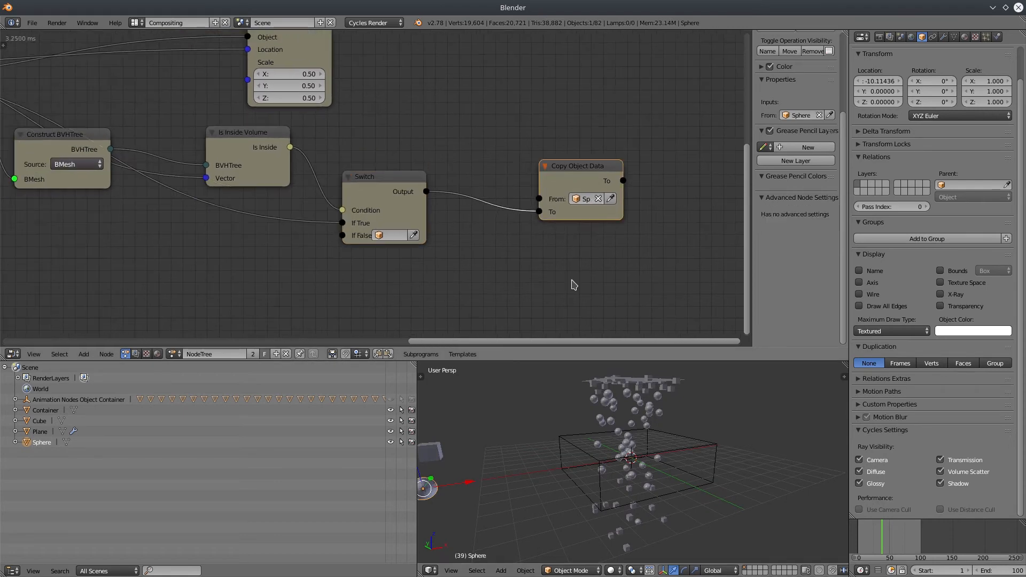
Duplicate the Switch node below the original and connect Is Inside to the copy's Condition.
left_click(376, 187)
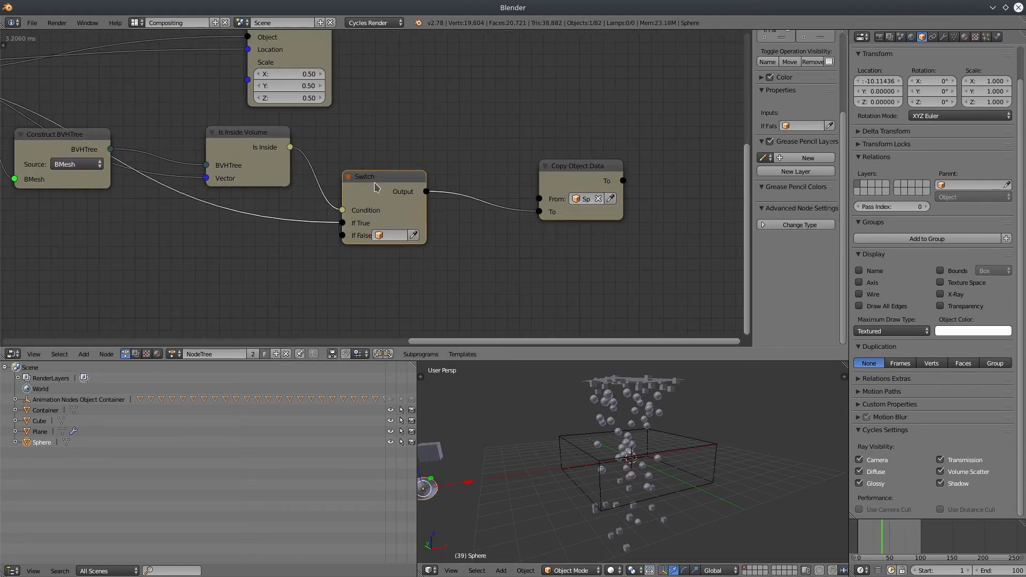
key("shift+d")
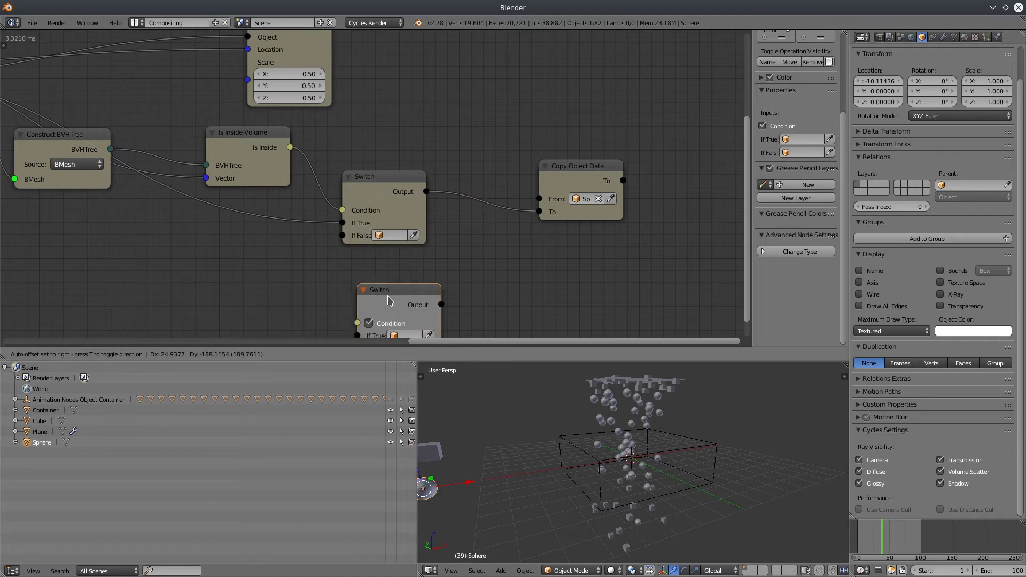
left_click(377, 279)
middle_click_drag(484, 265, 506, 223)
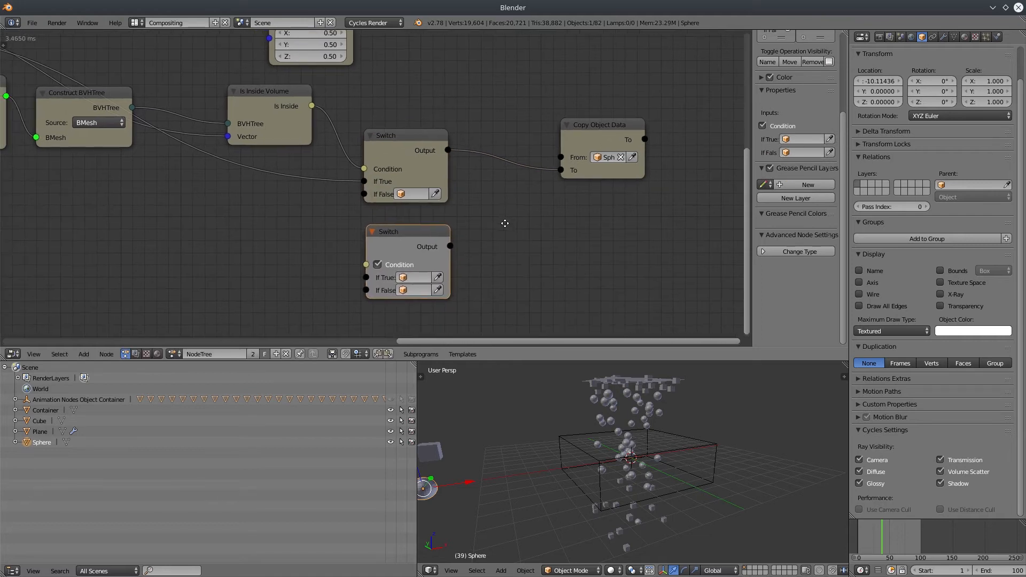
left_click(309, 111)
left_click_drag(310, 107, 366, 265)
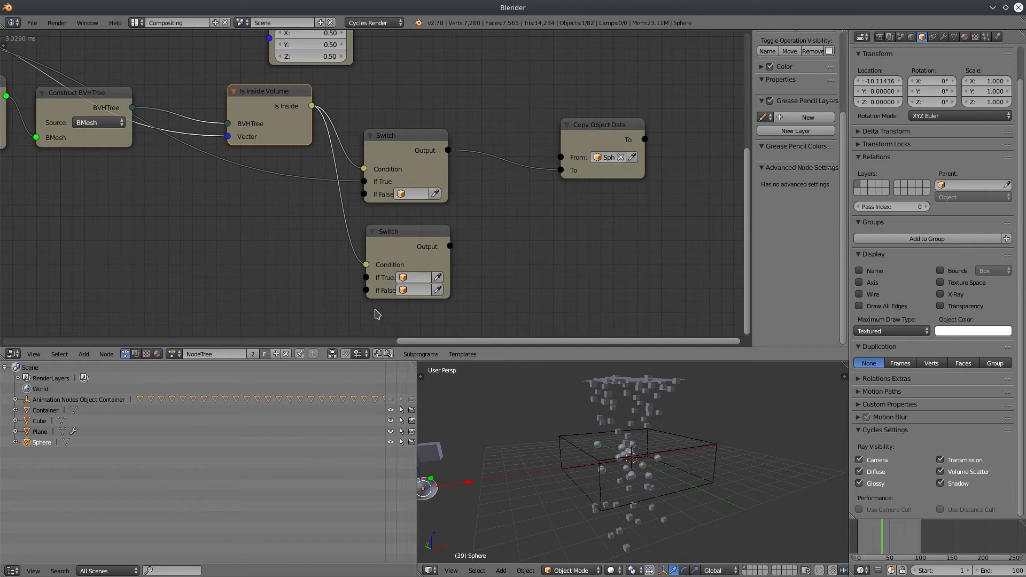
Connect Loop Input's Object iterator to the If False input of the second Switch node.
middle_click_drag(327, 288, 328, 228)
middle_click_drag(41, 87, 95, 93)
scroll(95, 92, "down", 2)
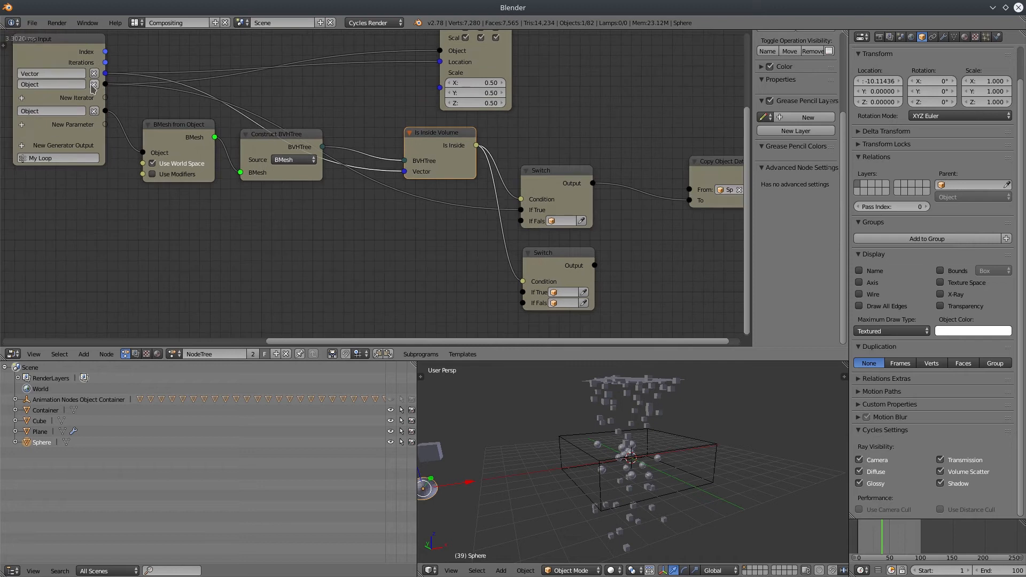
left_click_drag(106, 83, 523, 303)
Duplicate the Copy Object Data node and place the copy below the original, beside the second Switch.
middle_click_drag(624, 243, 467, 218)
left_click(570, 149)
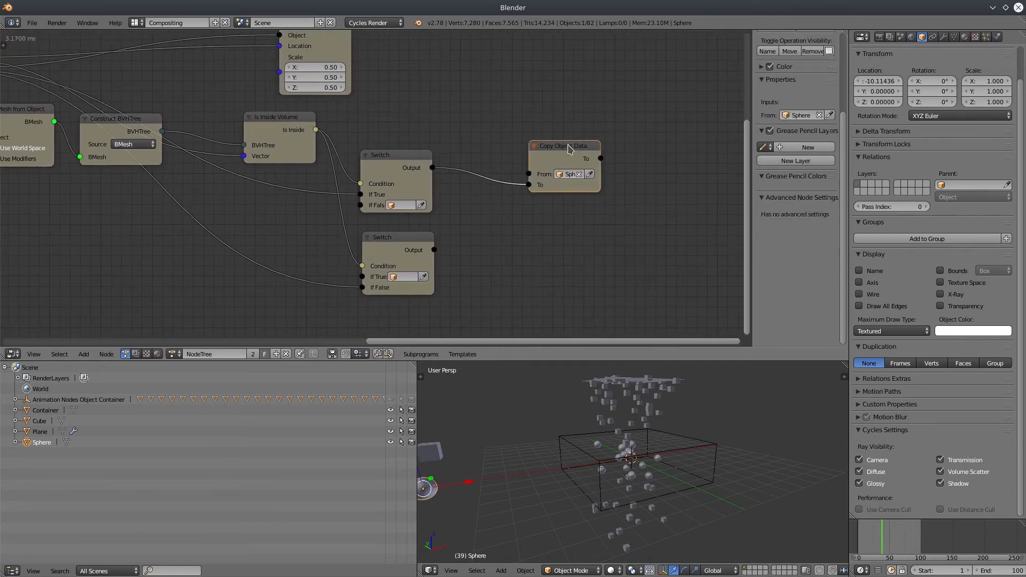
key("shift+d")
left_click(563, 235)
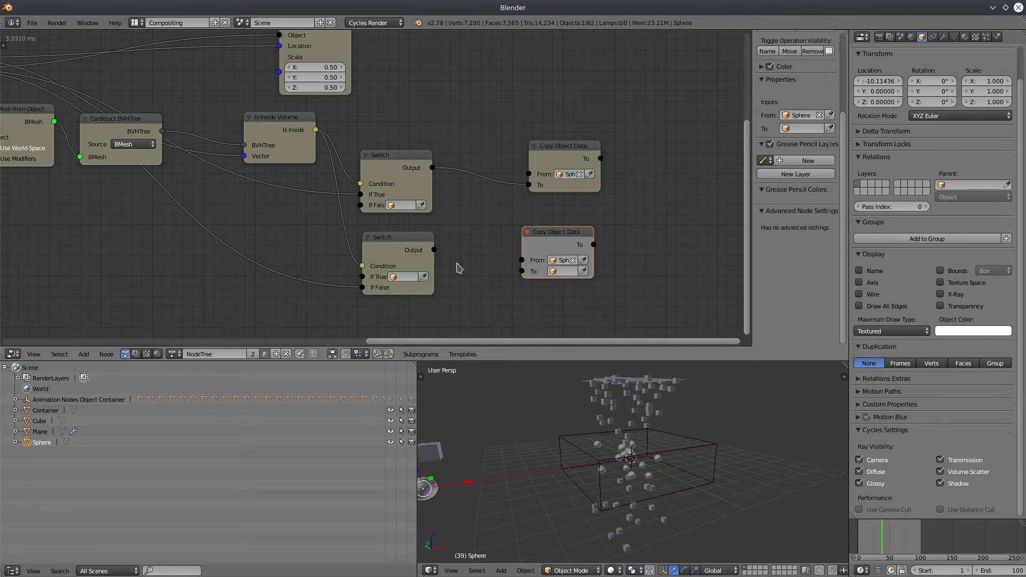
Set Cube as the second Copy Object Data node's From object and link the second Switch's output to its To input.
left_click(573, 261)
left_click(567, 261)
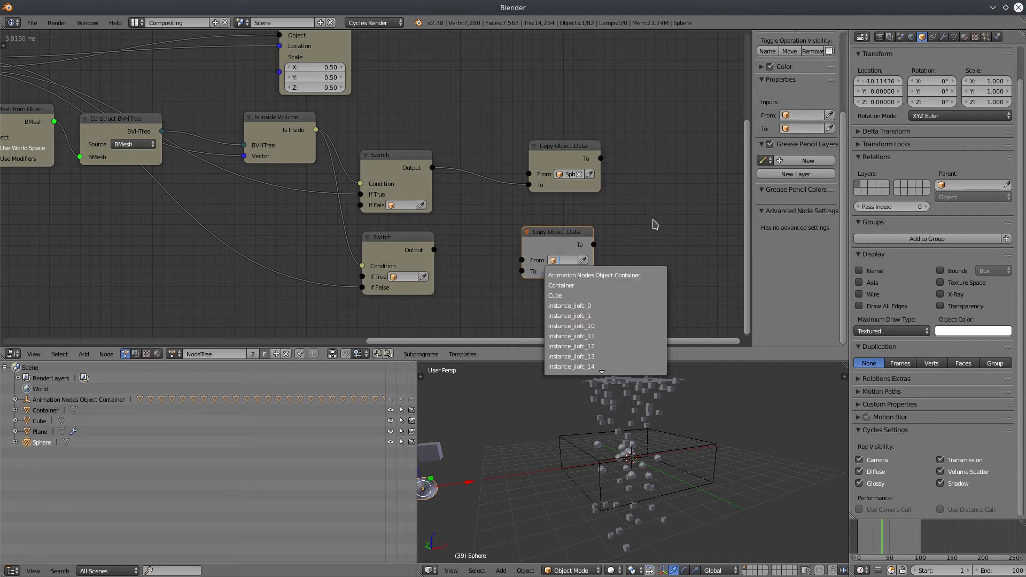
left_click(554, 295)
left_click_drag(434, 250, 522, 271)
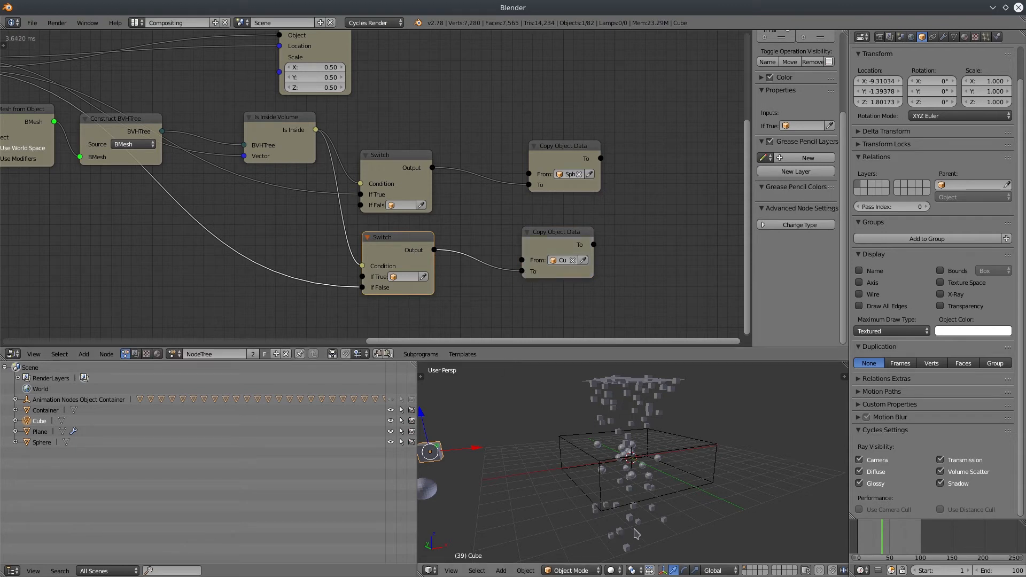
Play the animation in a maximized viewport and examine the instances falling through the container from the front.
key("alt+a")
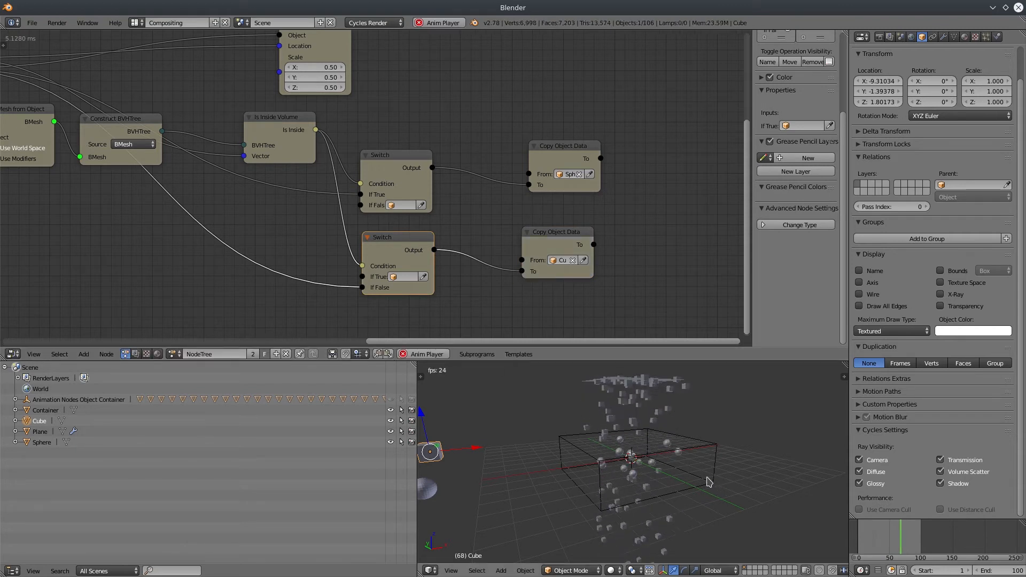
middle_click_drag(704, 479, 695, 473)
key("shift+space")
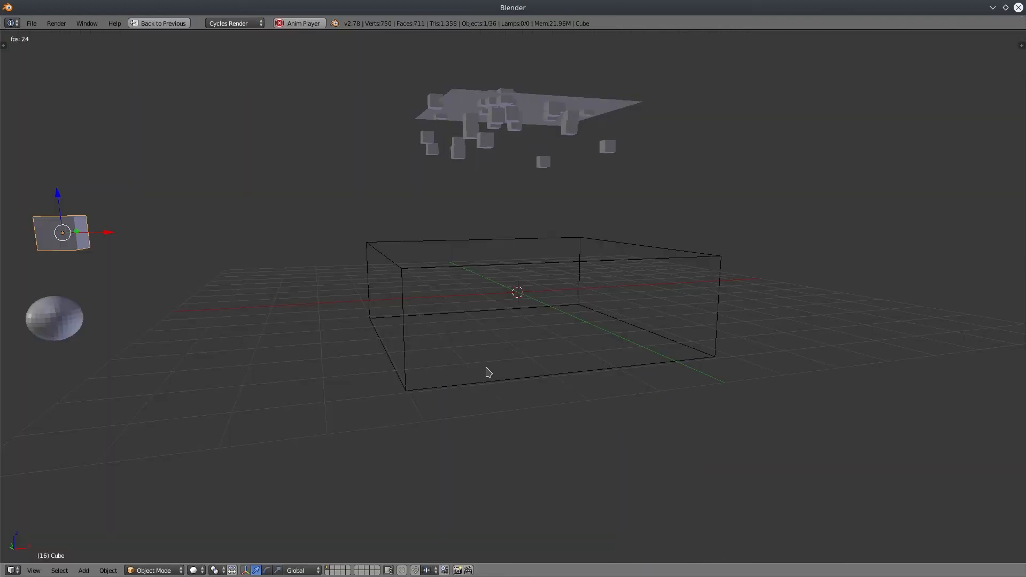
middle_click_drag(584, 408, 571, 348)
key("KP_1")
Reposition the Container slightly while the animation plays, and stop playback.
right_click(650, 371)
key("g")
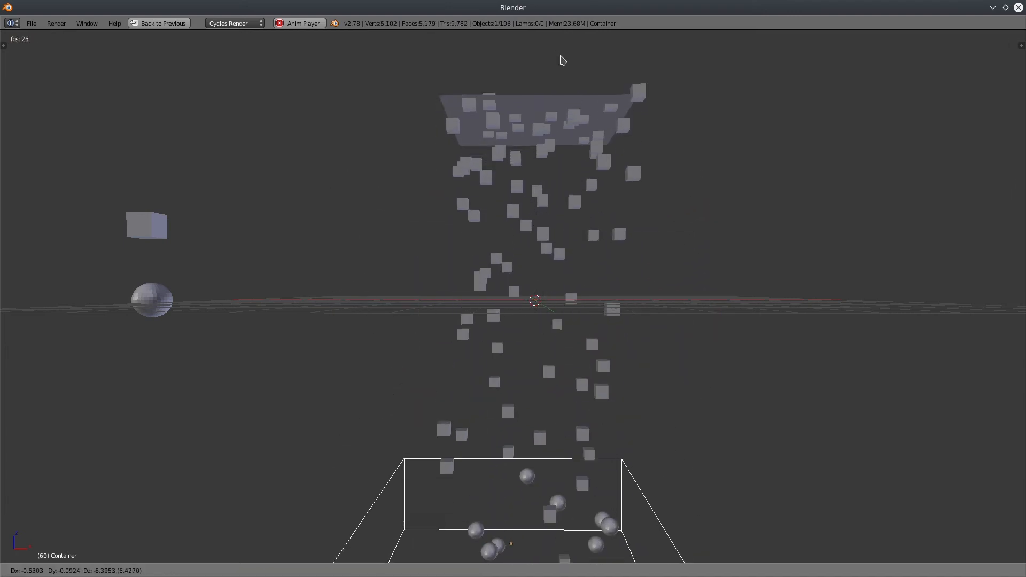
key("Escape")
middle_click_drag(604, 355, 553, 372)
key("g")
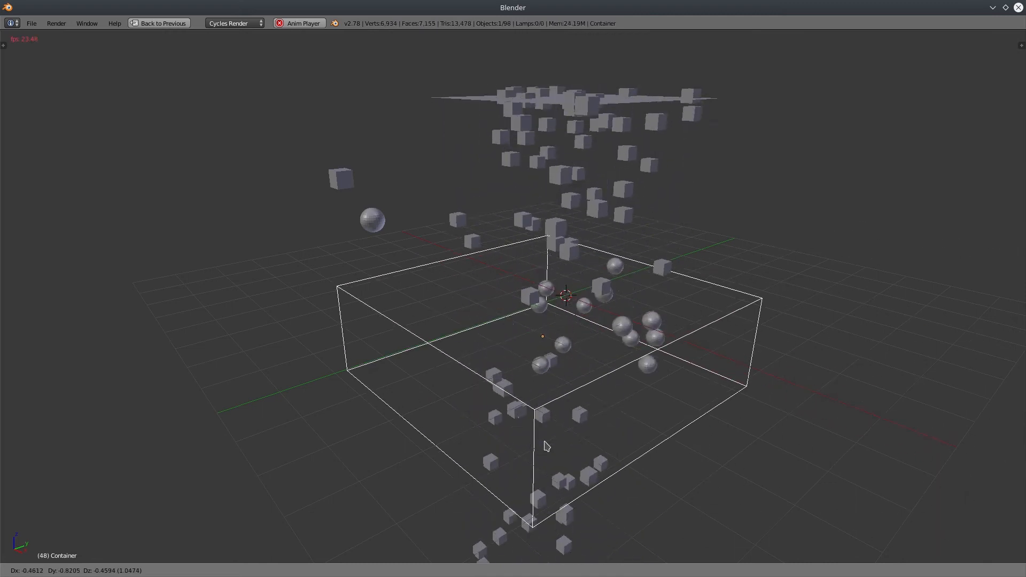
left_click(560, 437)
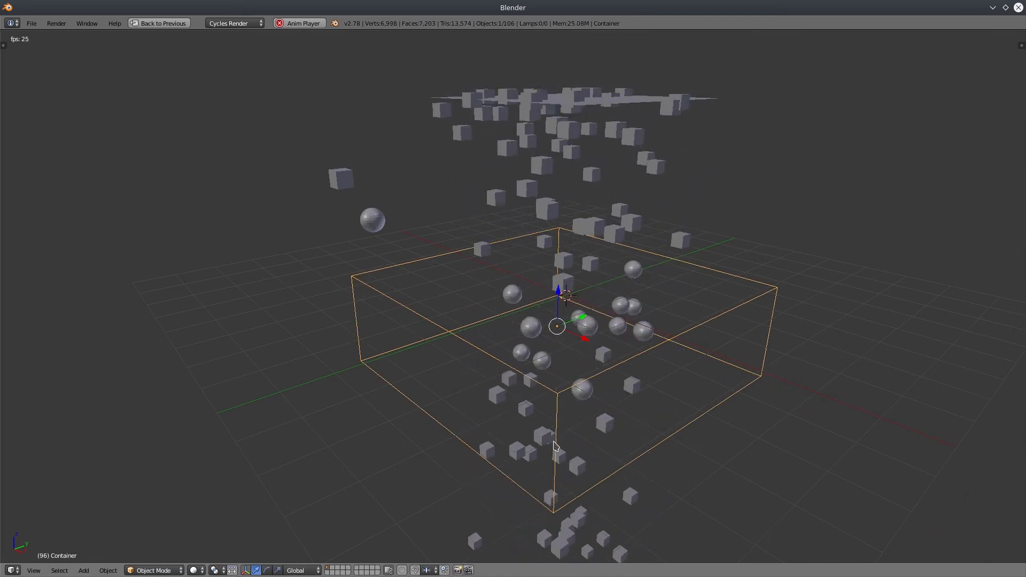
key("Escape")
Move the Container vertically through the paused instances, leave it slightly shifted, and inspect the sphere and cube regions.
middle_click_drag(560, 436, 623, 410)
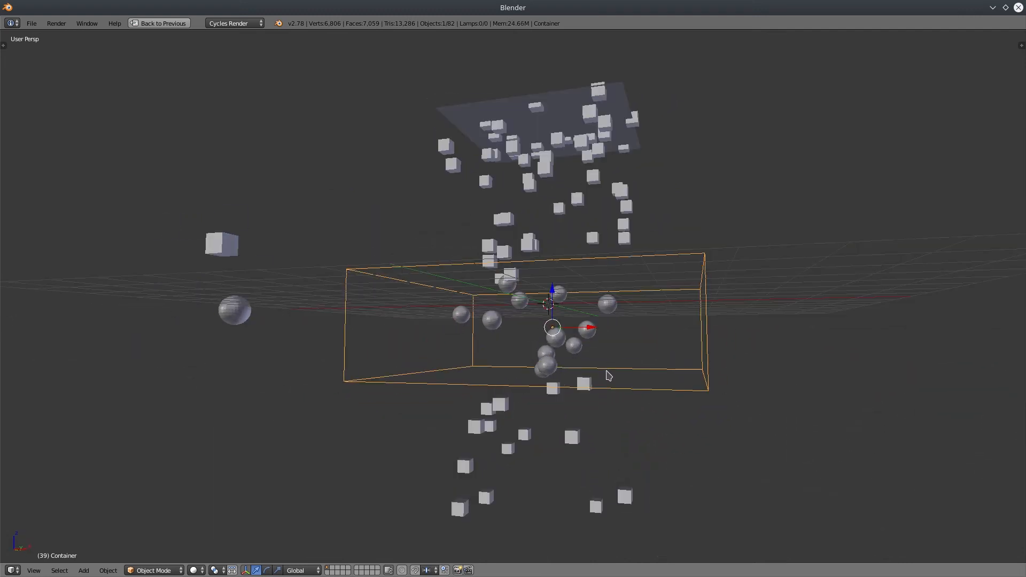
key("g")
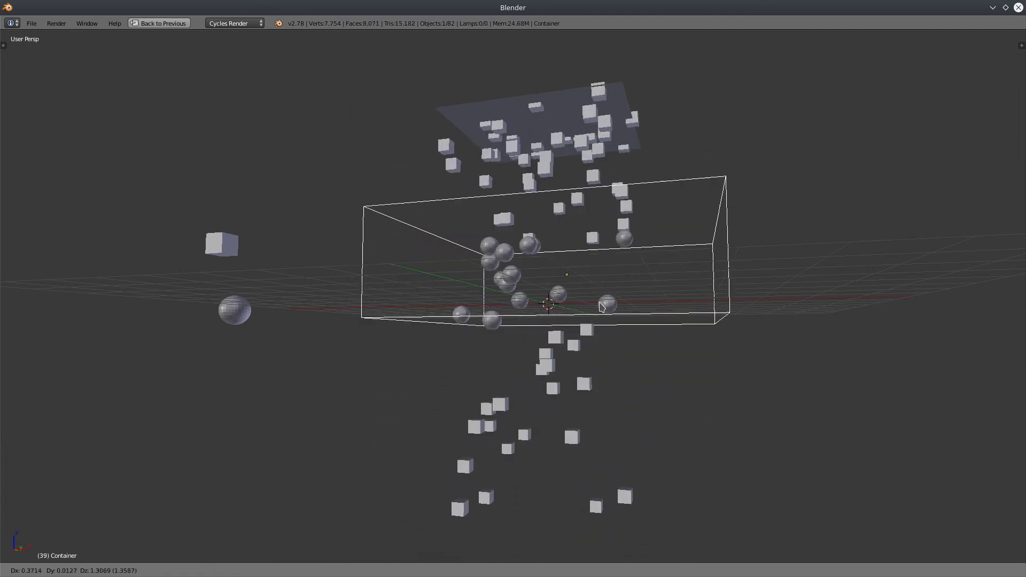
left_click(598, 326)
middle_click_drag(633, 333, 607, 390)
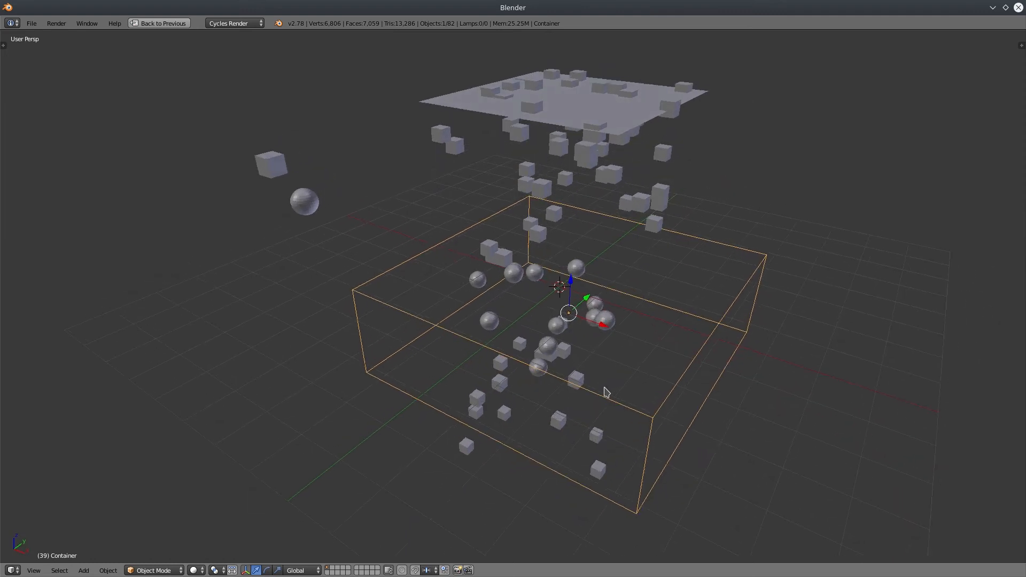
Return from the maximized viewport to the full layout and bring the whole node tree into view.
key("ctrl+space")
middle_click_drag(302, 94, 426, 149)
scroll(426, 149, "down", 2)
middle_click_drag(328, 145, 358, 159)
scroll(358, 158, "down", 2)
middle_click_drag(268, 131, 370, 136)
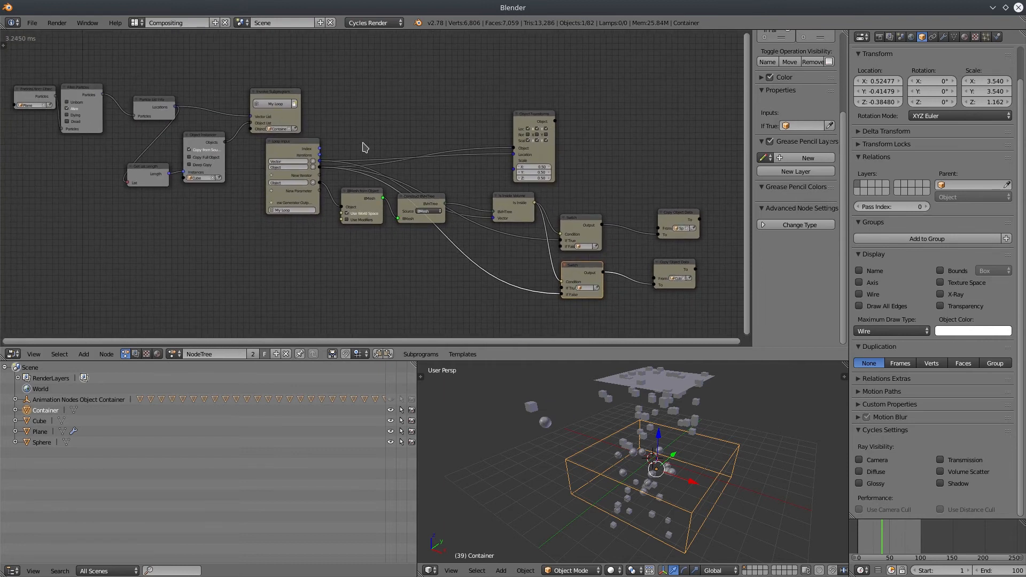
middle_click_drag(455, 188, 453, 191)
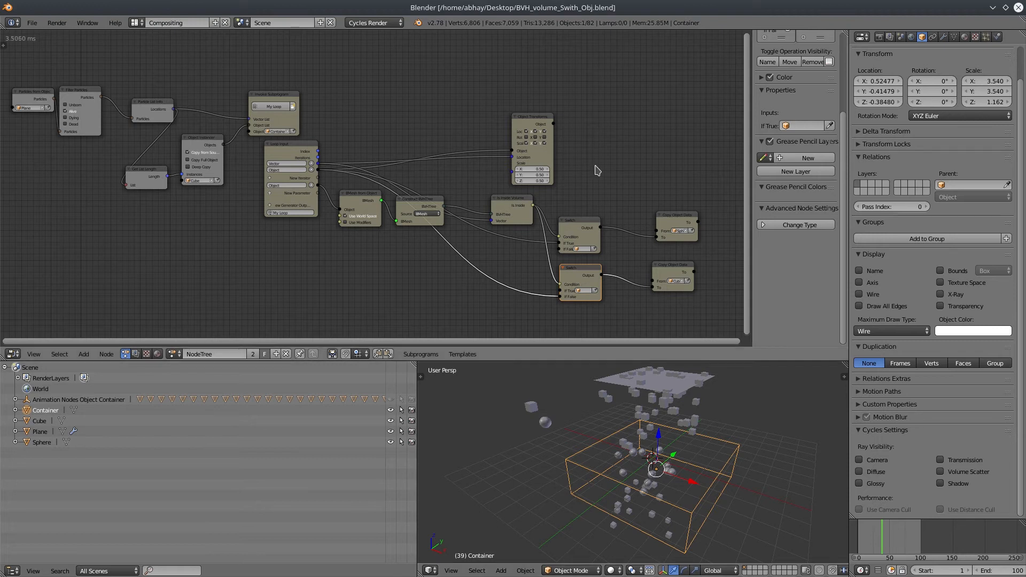
Delete both Switch nodes and both Copy Object Data nodes from the node tree.
scroll(598, 170, "up", 3)
middle_click_drag(599, 170, 560, 132)
left_click(536, 193)
key("x")
left_click(542, 268)
key("x")
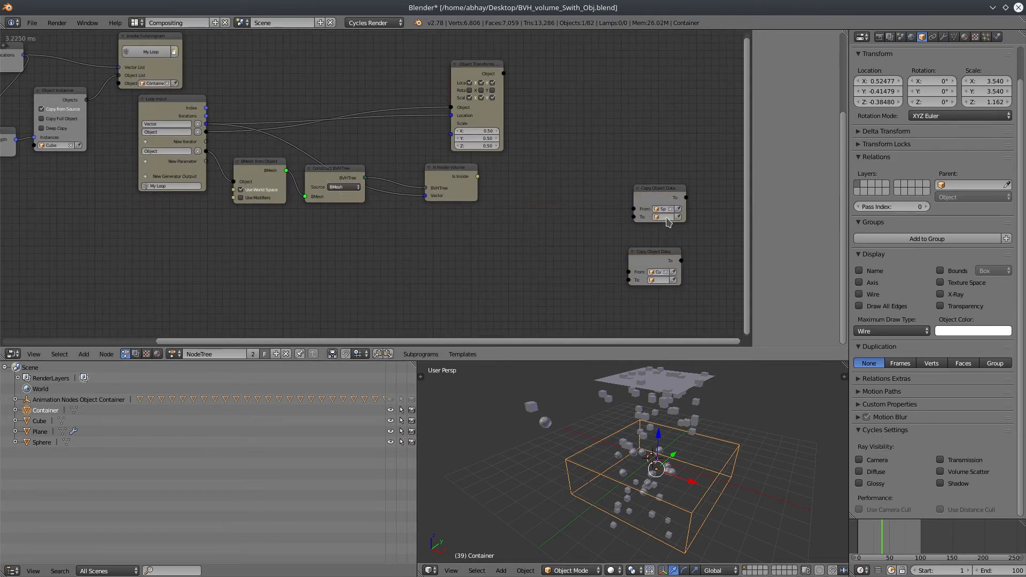
left_click(664, 199)
key("x")
left_click(652, 257)
key("x")
Delete the Object Transforms Output node and shift the Is Inside Volume node slightly upward.
middle_click_drag(455, 227, 552, 255)
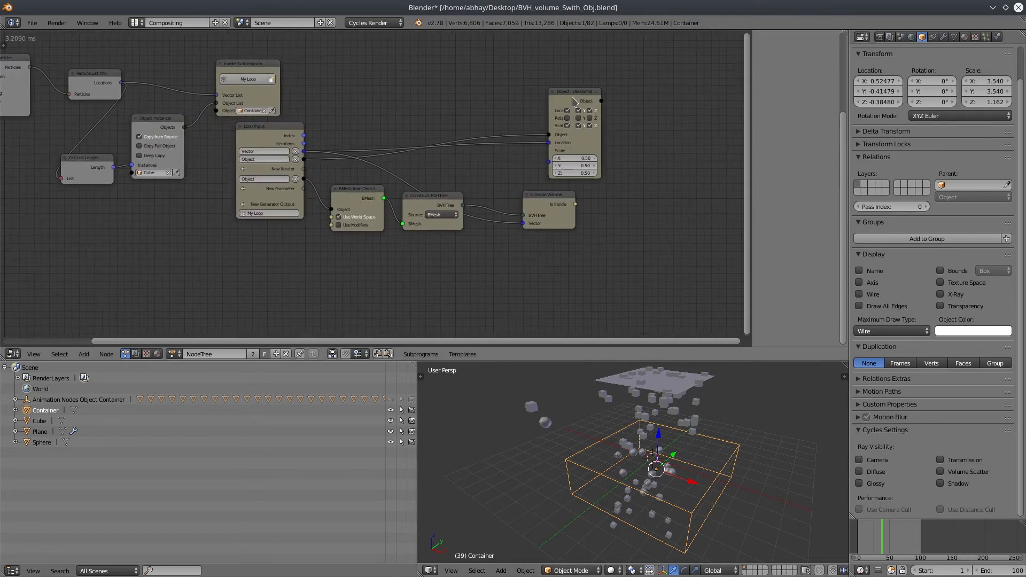
left_click_drag(573, 97, 576, 77)
key("x")
left_click_drag(534, 204, 558, 178)
Remove the Object Instancer and Get List Length nodes and the Object iterator of the Loop Input.
middle_click_drag(150, 189, 318, 188)
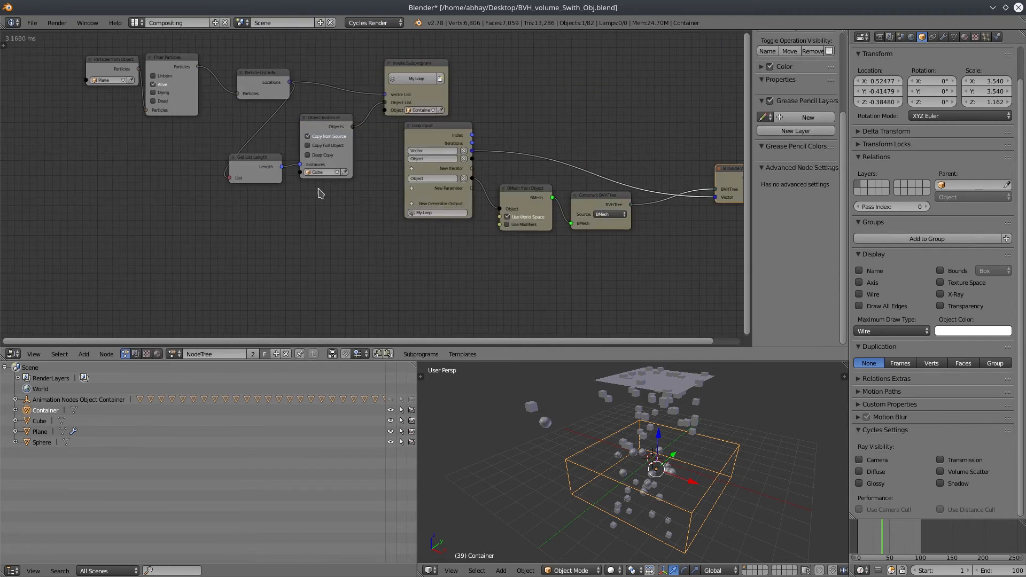
left_click(326, 119)
scroll(465, 159, "up", 3)
middle_click_drag(464, 159, 446, 172)
left_click(446, 172)
key("x")
left_click(179, 171)
key("x")
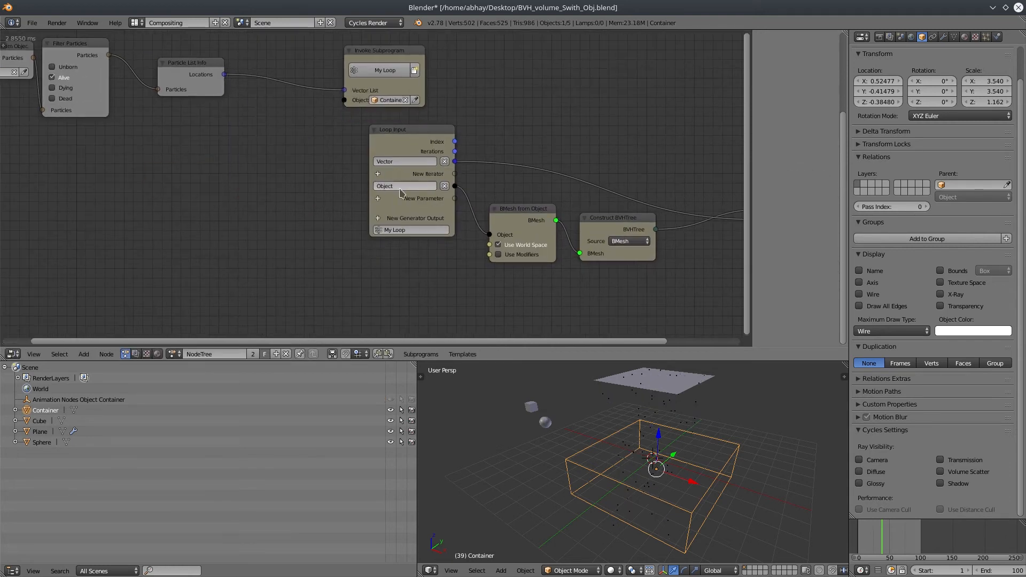
Nudge the Is Inside Volume node slightly up and away from the Construct BVHTree node.
middle_click_drag(315, 160, 198, 158)
left_click_drag(660, 187, 672, 173)
middle_click_drag(617, 224, 494, 217)
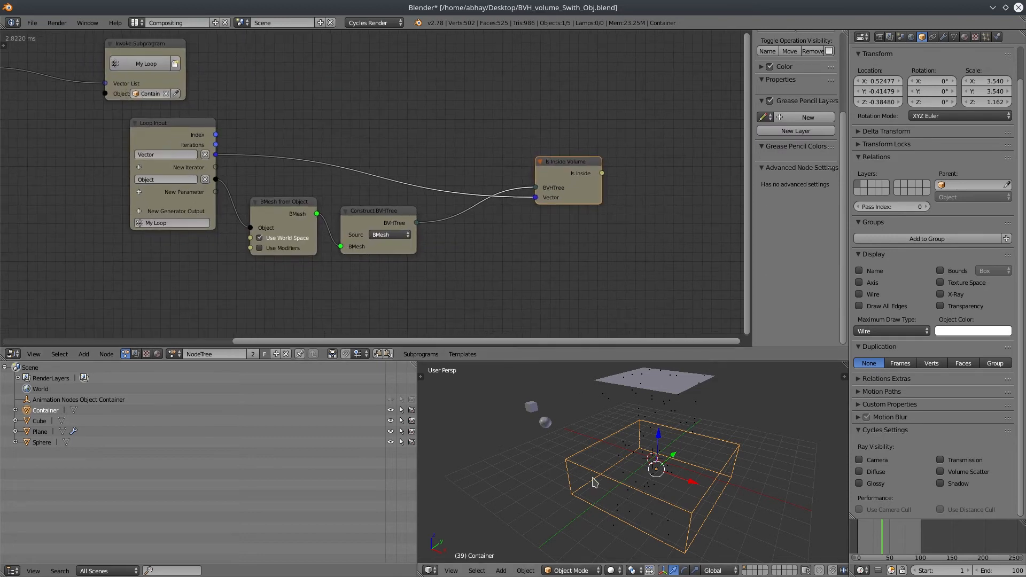
Render the Plane's particle system as Object, using Sphere as the dupli object.
scroll(666, 447, "up", 2)
middle_click_drag(704, 431, 702, 420)
scroll(685, 388, "down", 3)
right_click(689, 378)
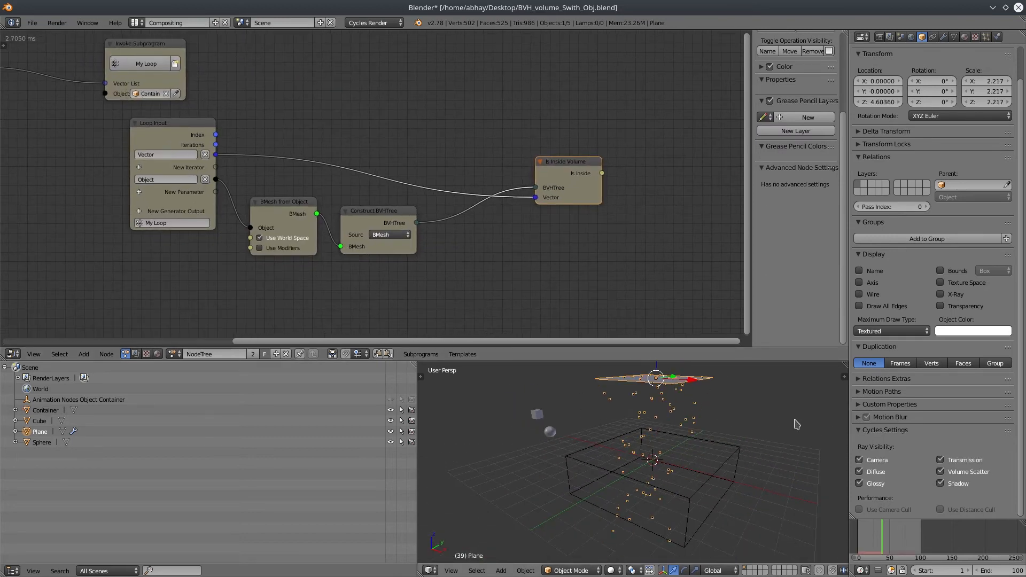
left_click(987, 37)
scroll(931, 357, "down", 4)
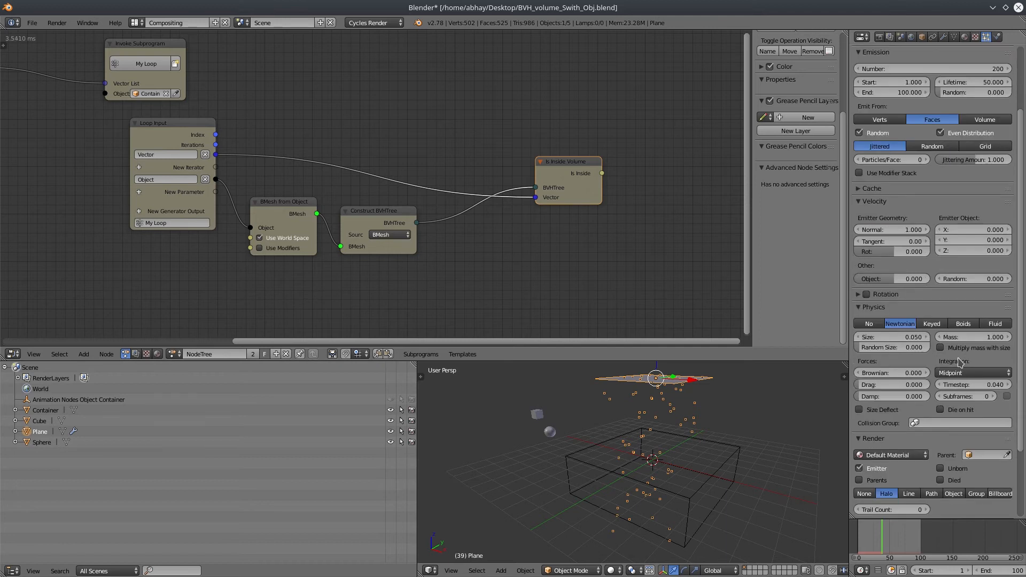
scroll(961, 363, "down", 4)
left_click(956, 411)
left_click(956, 463)
scroll(958, 428, "down", 3)
left_click(959, 358)
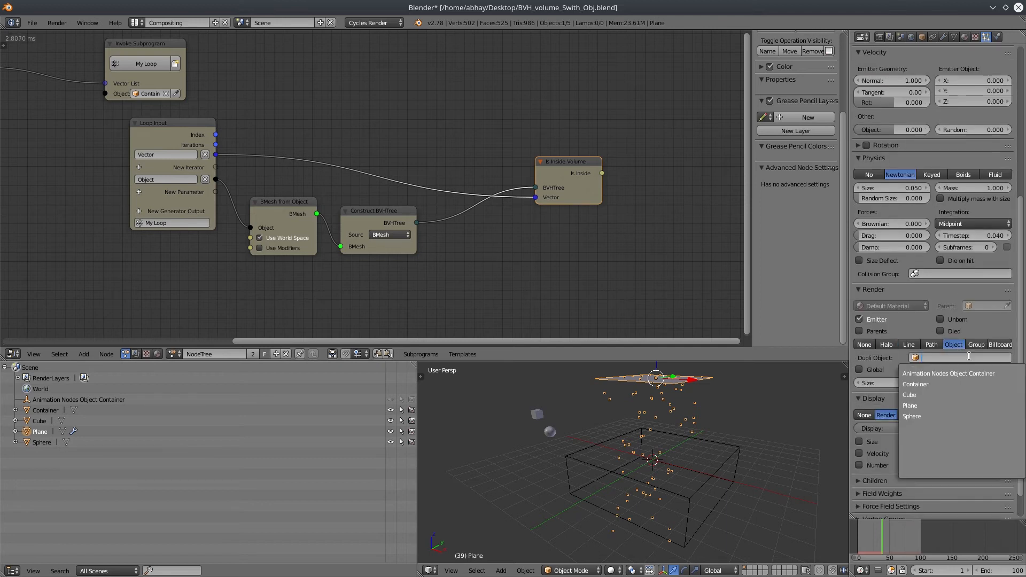
left_click(927, 419)
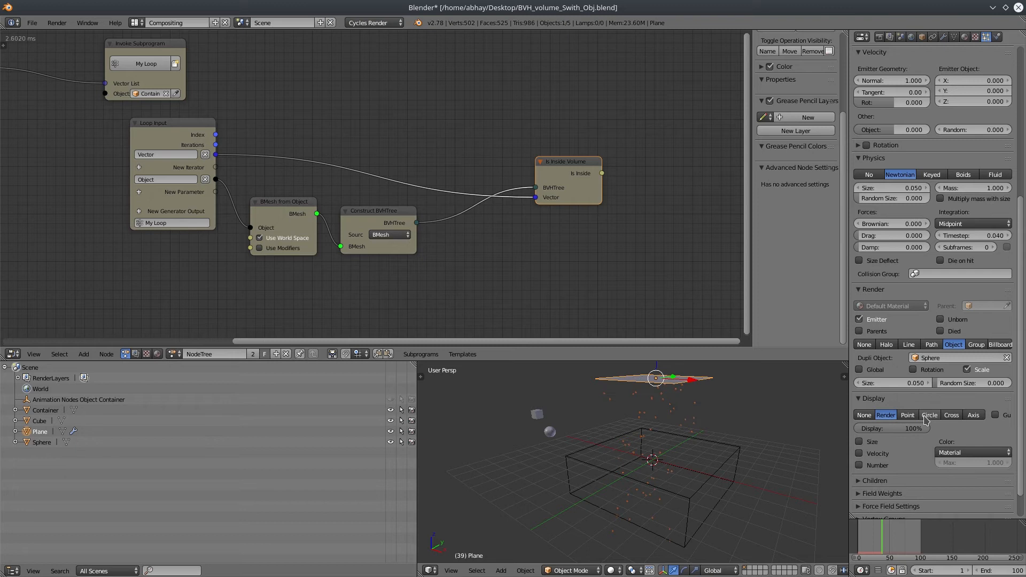
Set the particle size to 0.300 and play the animation briefly to check the falling sphere particles.
left_click_drag(891, 386, 917, 386)
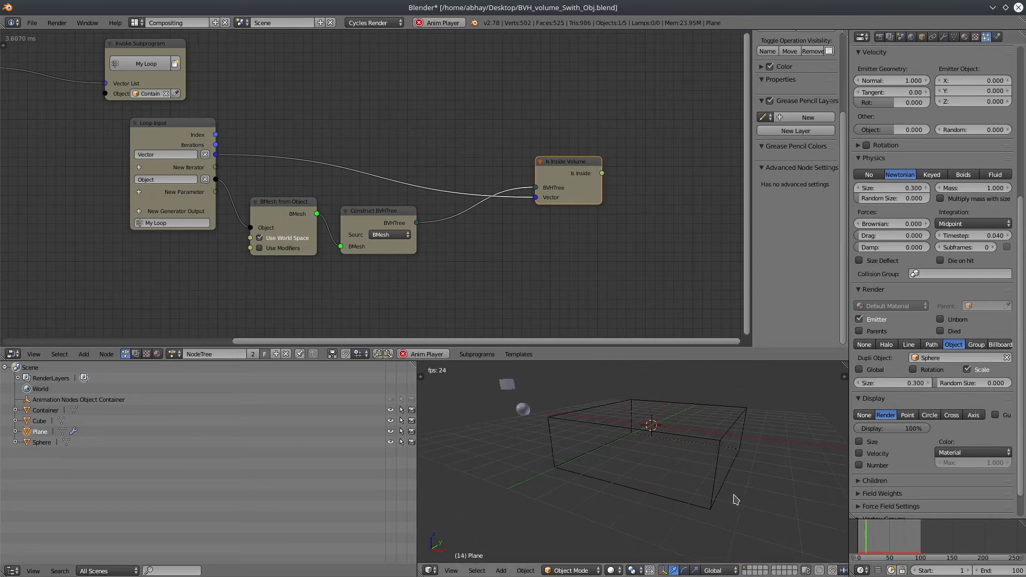
key("alt+a")
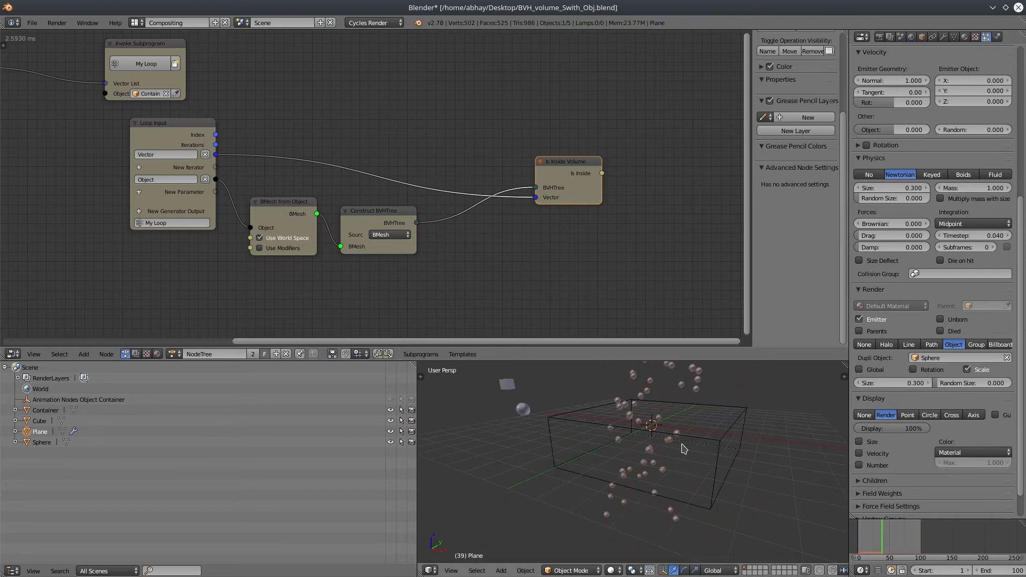
middle_click_drag(683, 445, 695, 427)
scroll(700, 423, "up", 2)
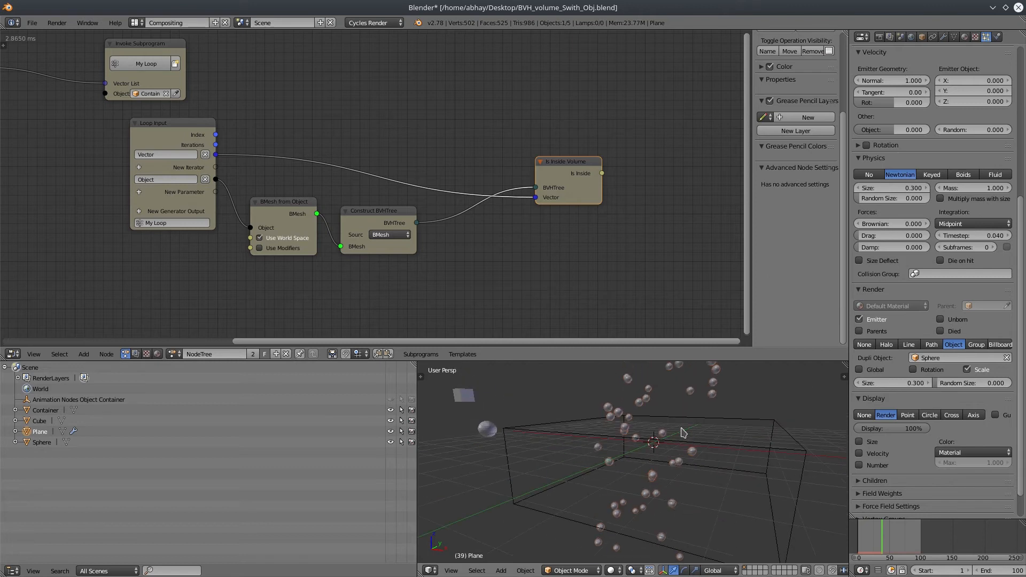
Move the Particle List Info, Filter Particles and Particles from Object nodes closer to the Invoke Subprogram node.
middle_click_drag(355, 309, 589, 154)
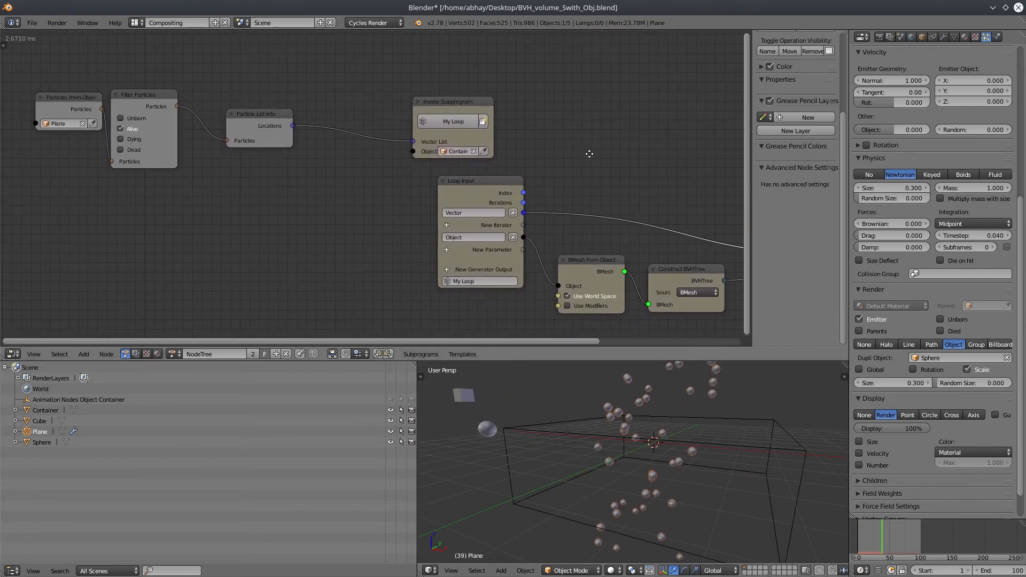
left_click_drag(277, 113, 378, 111)
left_click_drag(138, 95, 246, 96)
left_click_drag(62, 97, 160, 104)
Add a Cycles Material Output node beside the Loop Input node.
middle_click_drag(355, 207, 148, 167)
left_click(84, 355)
mouse_move(106, 148)
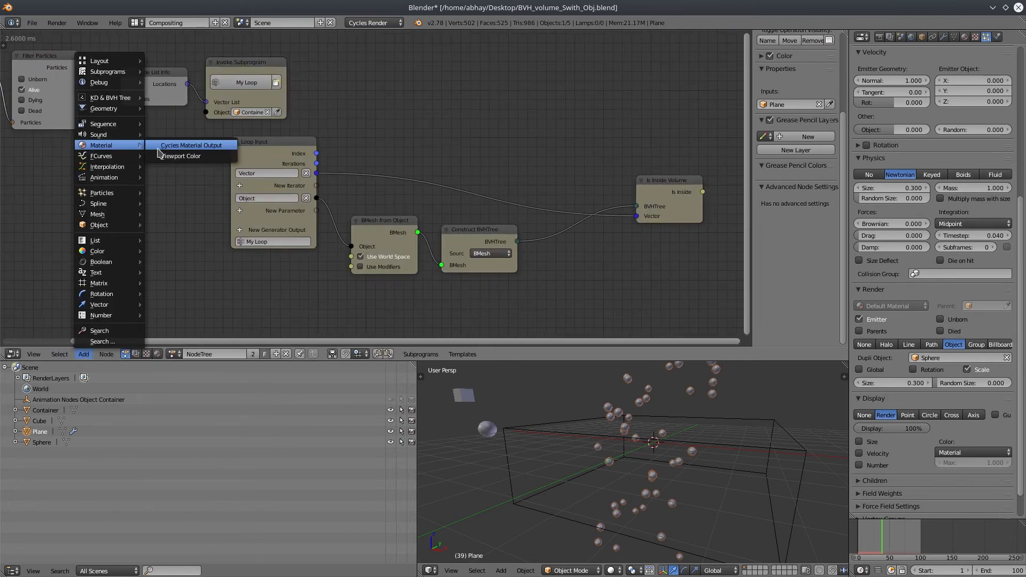
left_click(166, 149)
left_click(98, 242)
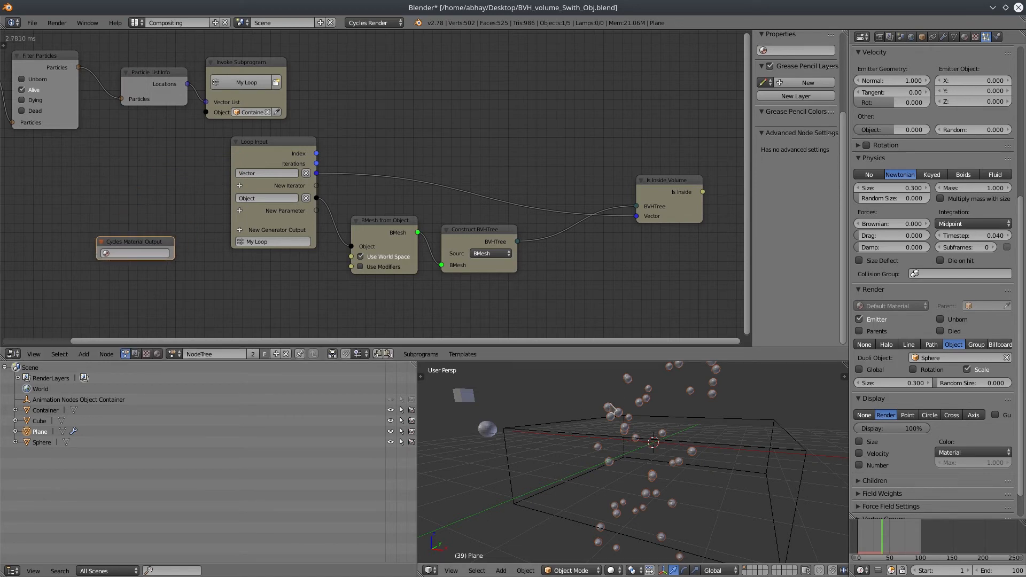
Create a new material on the Plane and name it Particles.
left_click(966, 37)
left_click(908, 108)
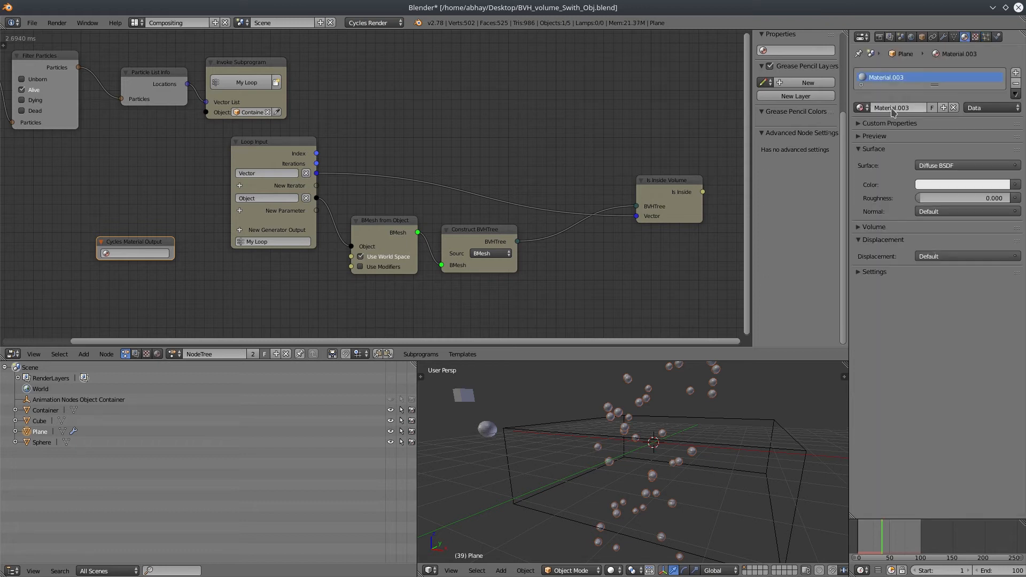
type("Particles")
key("Return")
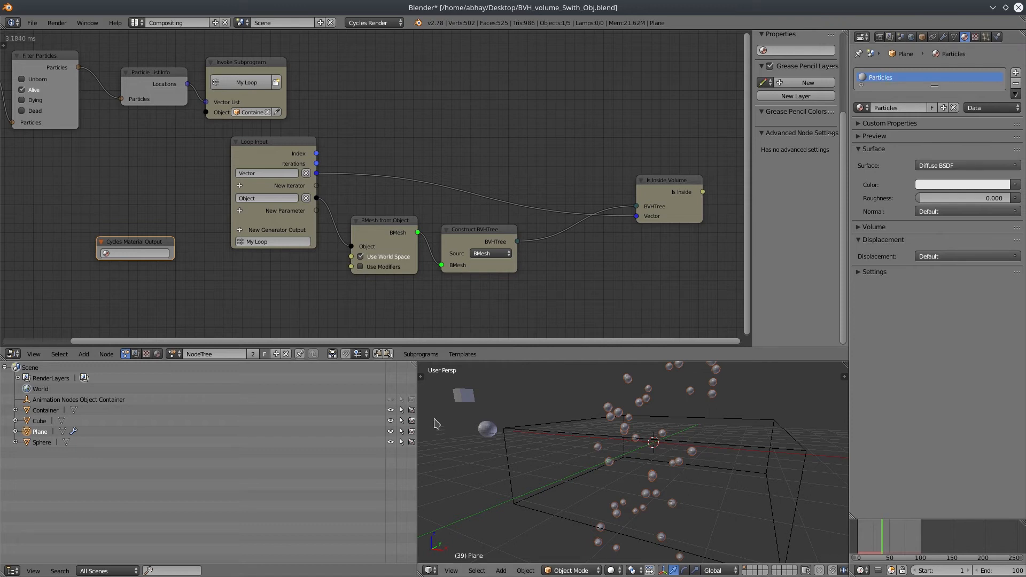
Point the Cycles Material Output node at the Particles material's Diffuse BSDF Color and place it below Is Inside Volume.
left_click(152, 253)
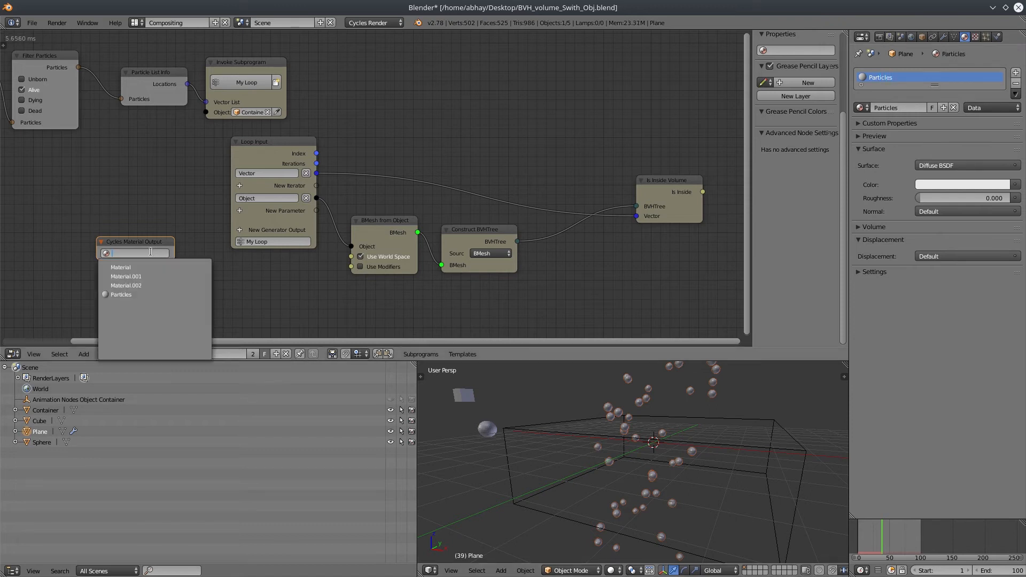
left_click(129, 295)
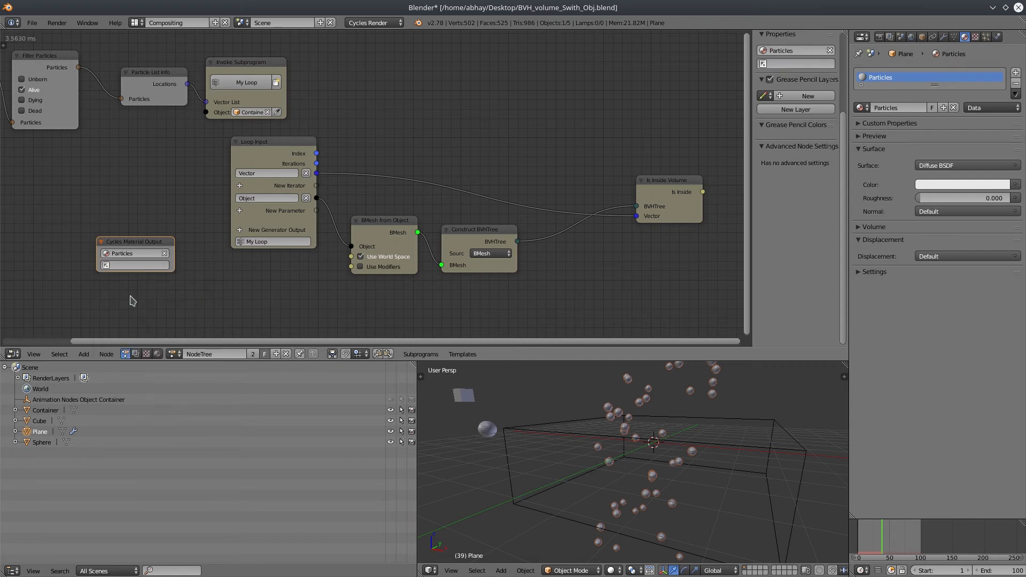
left_click(136, 265)
left_click(141, 279)
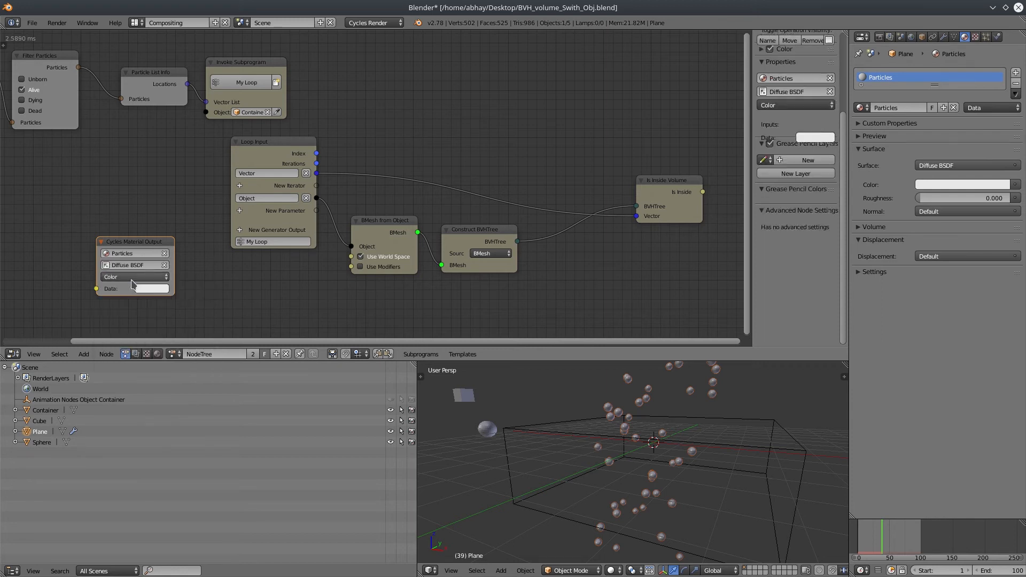
left_click_drag(140, 247, 661, 264)
middle_click_drag(582, 449, 695, 454)
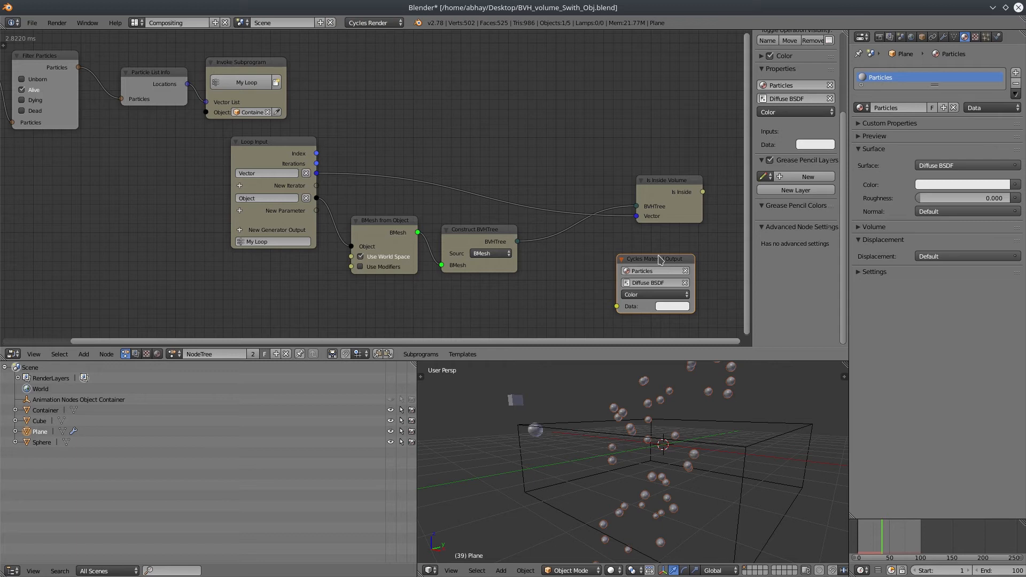
Delete the Cycles Material Output node.
middle_click_drag(532, 253, 398, 214)
left_click_drag(527, 224, 550, 224)
key("x")
middle_click_drag(553, 441, 571, 446)
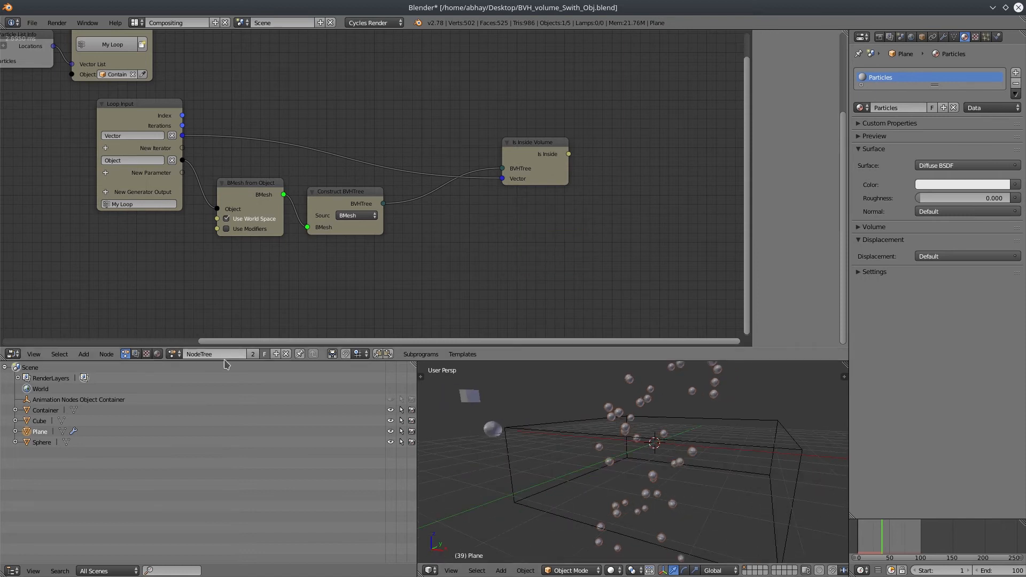
Show the Particles material in the shader node editor and change its surface shader to Emission.
left_click(157, 355)
key("Home")
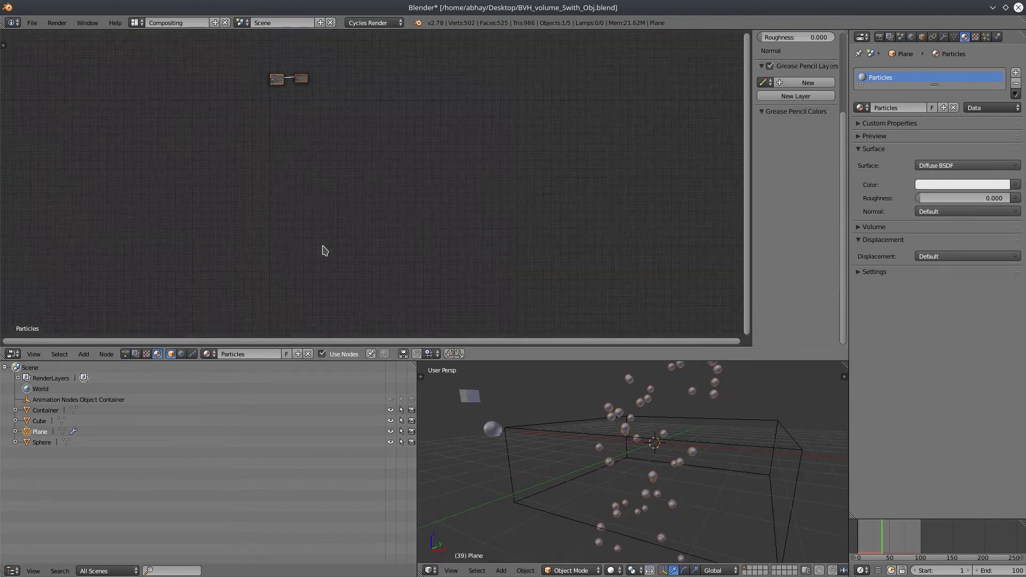
scroll(289, 165, "down", 3)
middle_click_drag(289, 164, 399, 163)
mouse_move(398, 163)
left_mouse_down()
mouse_move(378, 137)
mouse_move(364, 138)
mouse_move(419, 165)
left_mouse_up()
left_click(967, 165)
left_click(894, 250)
middle_click_drag(692, 450, 701, 454)
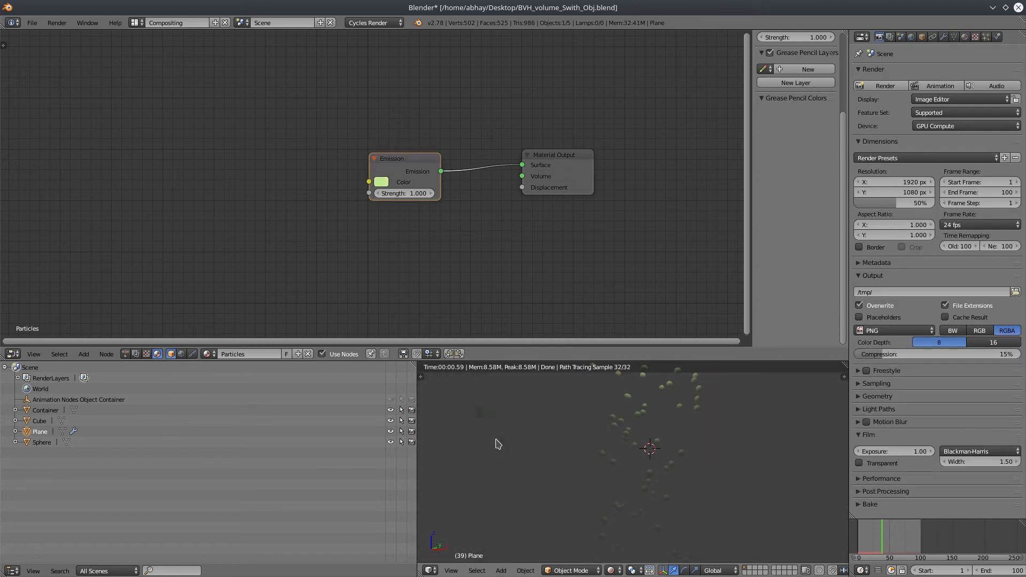
Assign the existing Particles material to the Sphere object.
right_click(502, 446)
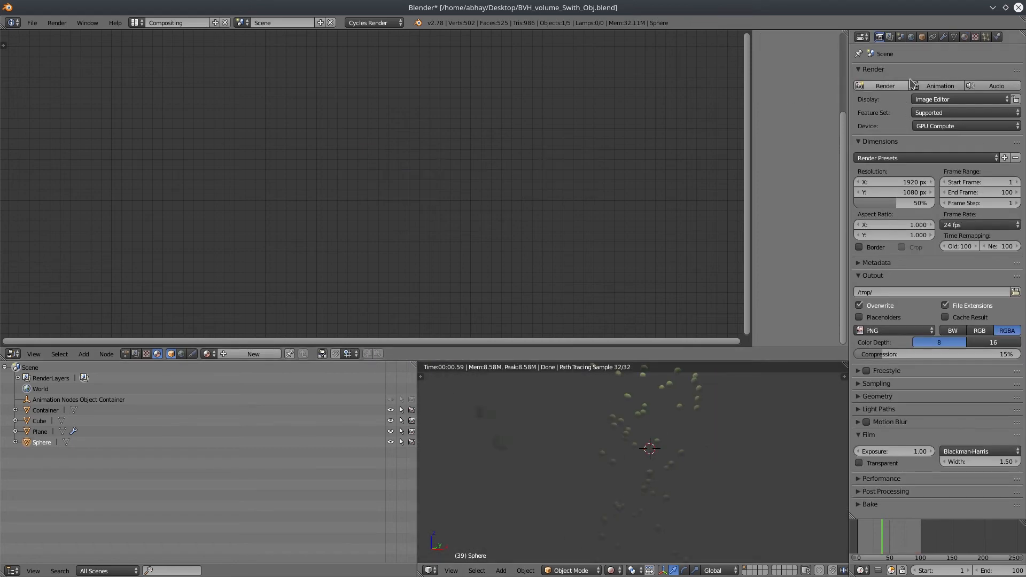
left_click(965, 36)
left_click(861, 107)
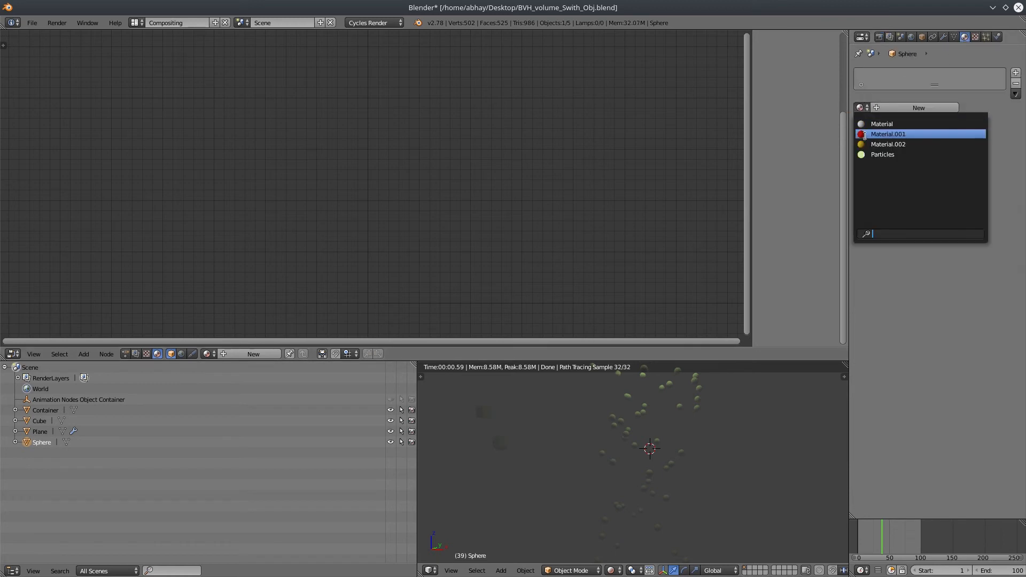
left_click(909, 154)
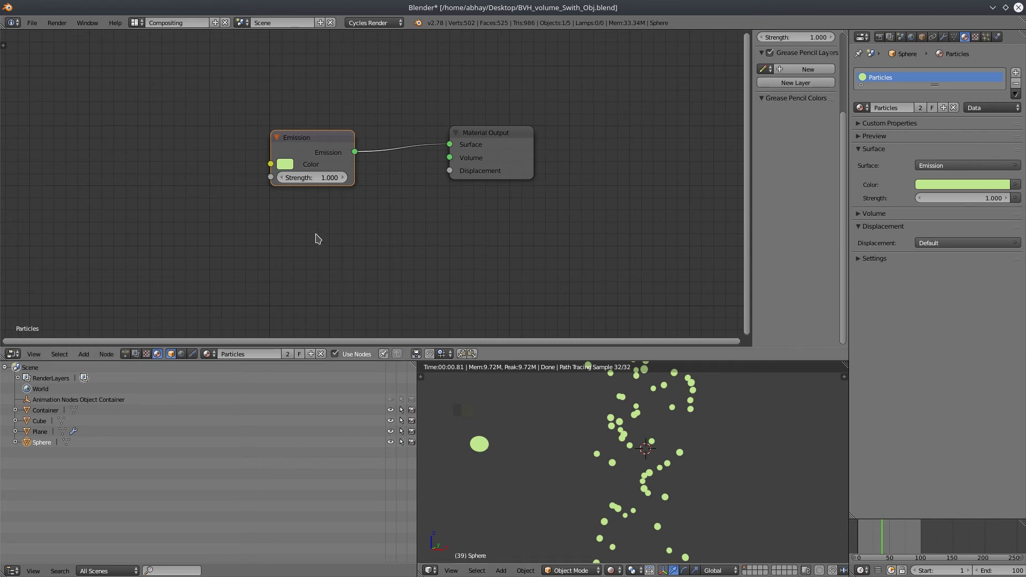
Add an Object Info node to the left of the Emission node in the Particles material.
middle_click_drag(353, 222, 369, 222)
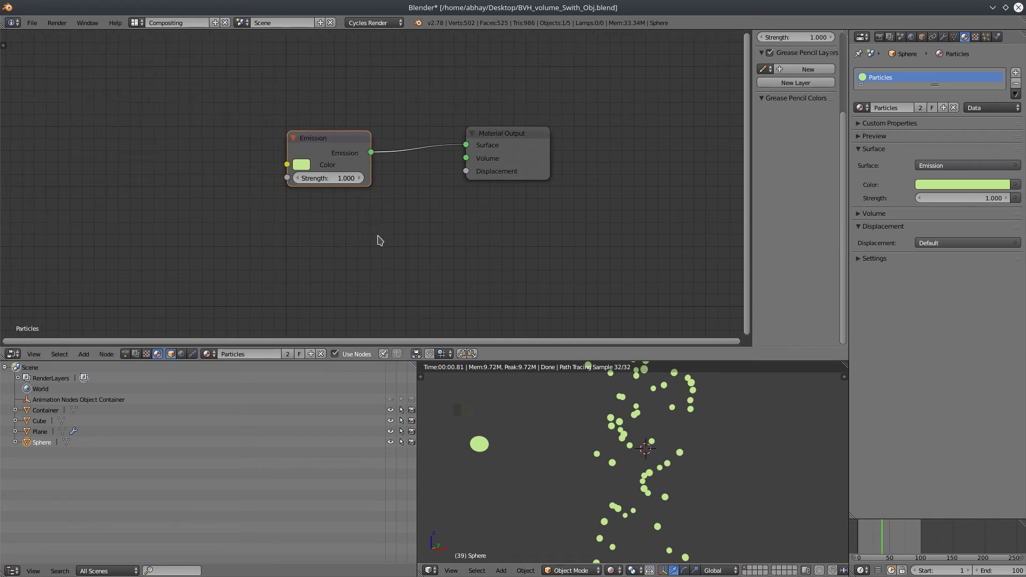
left_click(87, 355)
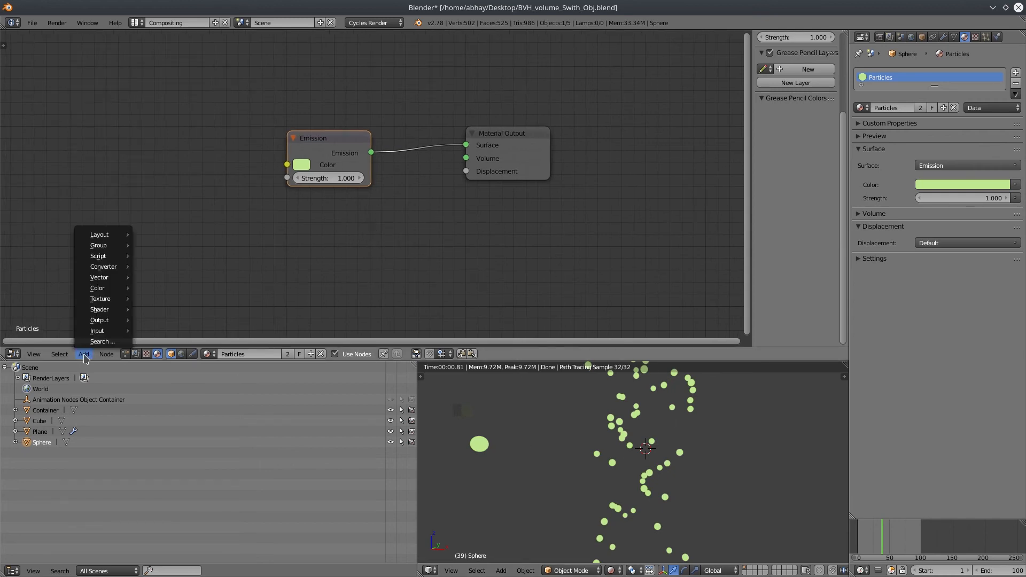
mouse_move(116, 332)
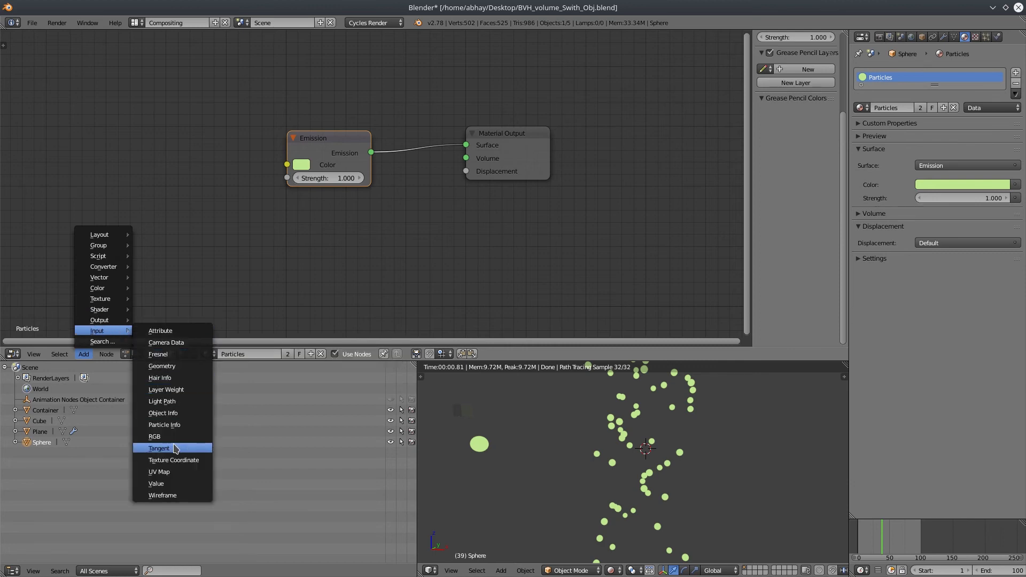
left_click(163, 413)
left_click(127, 156)
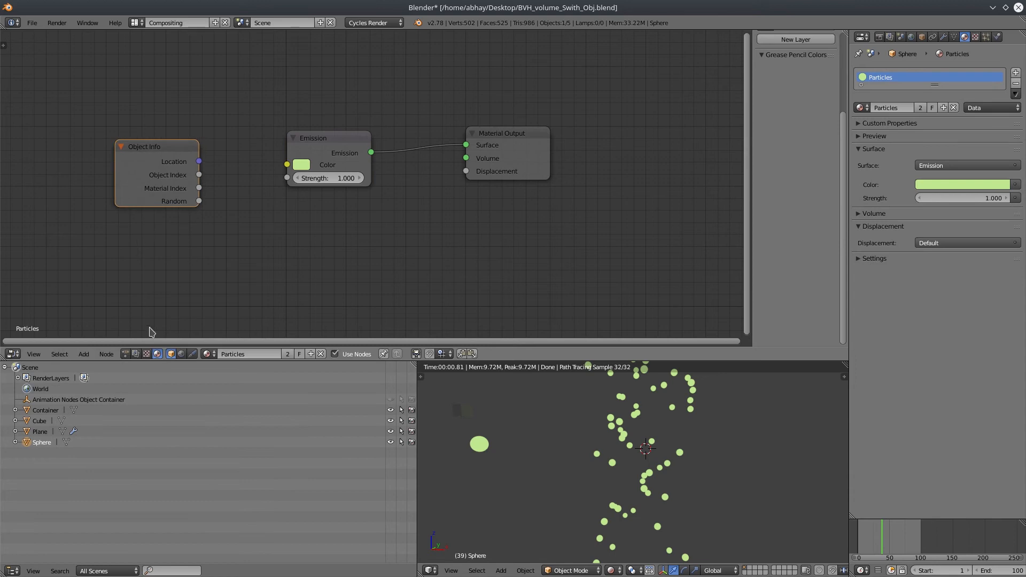
Add a Particle Info node below Object Info in the Particles material.
left_click(85, 355)
mouse_move(104, 331)
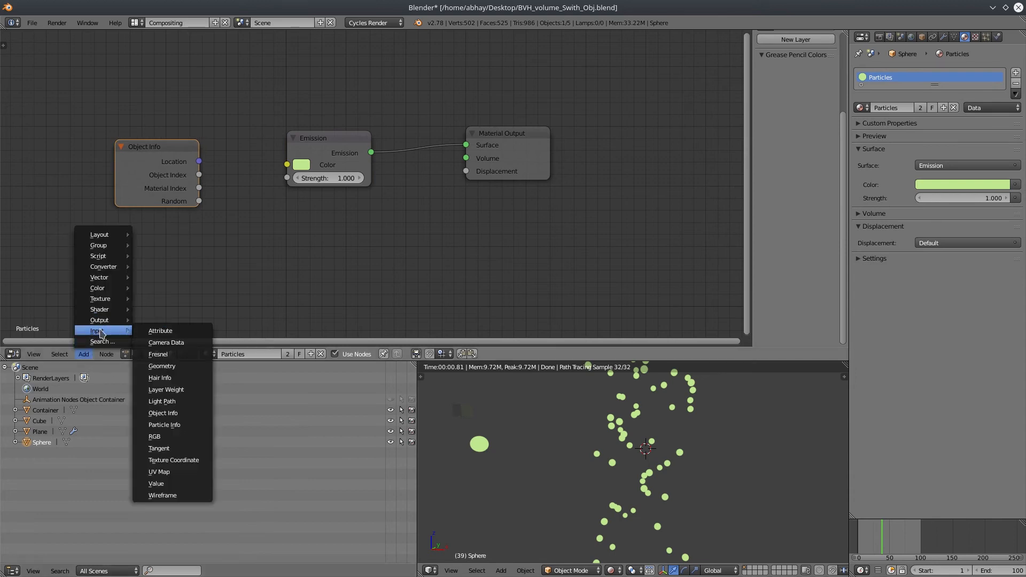
left_click(164, 425)
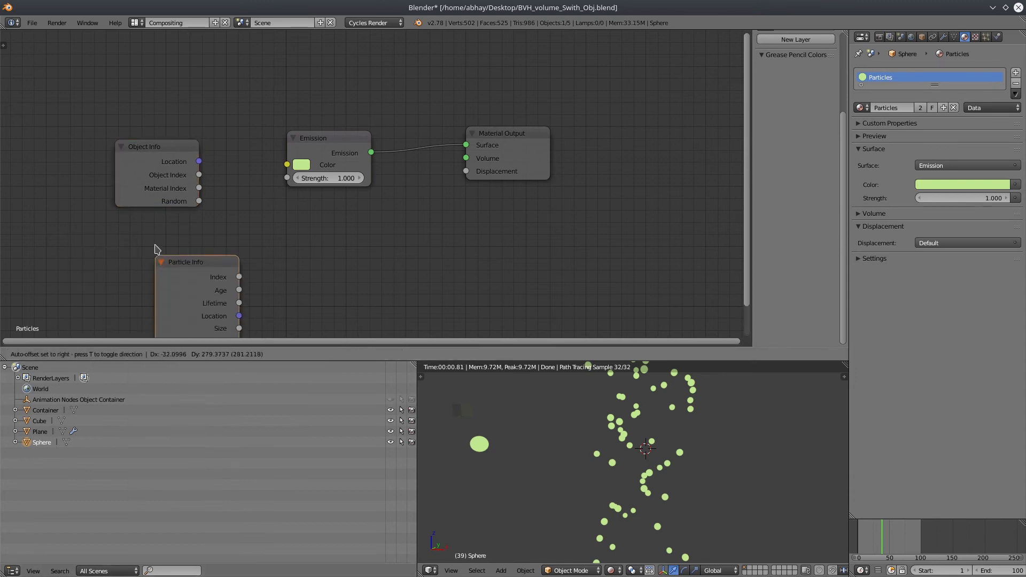
left_click(127, 228)
Shift the Emission and Material Output nodes to the right to make room beside the Particle Info node.
middle_click_drag(308, 236, 309, 184)
left_click_drag(337, 93, 342, 135)
left_click_drag(545, 81, 573, 92)
left_click_drag(332, 127, 363, 138)
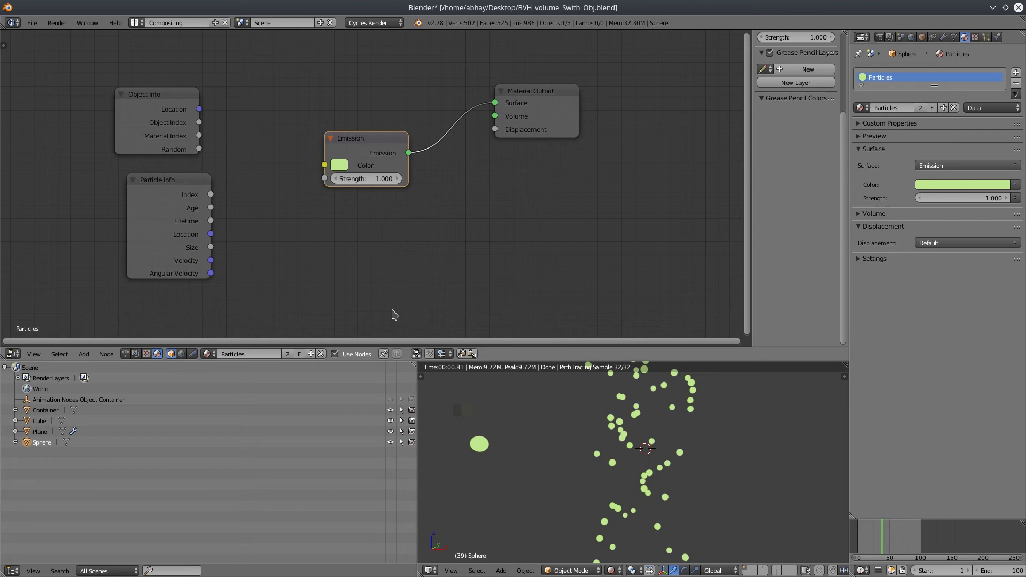
left_click_drag(211, 194, 294, 202)
left_click_drag(211, 248, 399, 268)
Delete the Object Info node and move Particle Info closer to the Emission node.
left_click(174, 108)
key("x")
left_click_drag(166, 195, 211, 131)
middle_click_drag(438, 219, 388, 232)
Return the node editor to the Animation Nodes tree and switch the 3D viewport from rendered to solid shading.
left_click(124, 354)
scroll(378, 204, "down", 8)
middle_click_drag(320, 337, 140, 306)
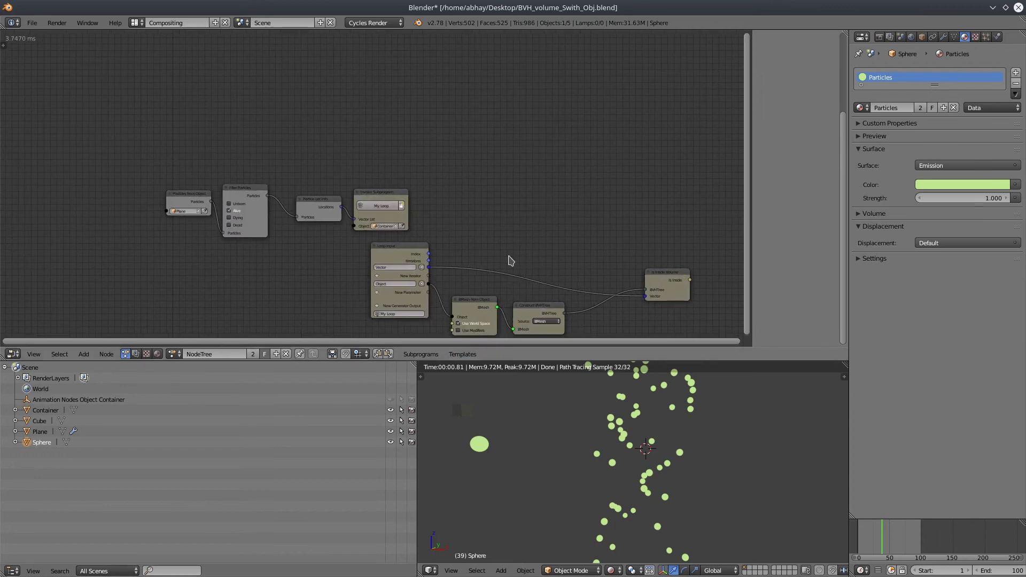
middle_click_drag(506, 253, 408, 118)
scroll(498, 169, "up", 2)
middle_click_drag(401, 64, 477, 136)
key("shift+z")
middle_click_drag(582, 494, 558, 455)
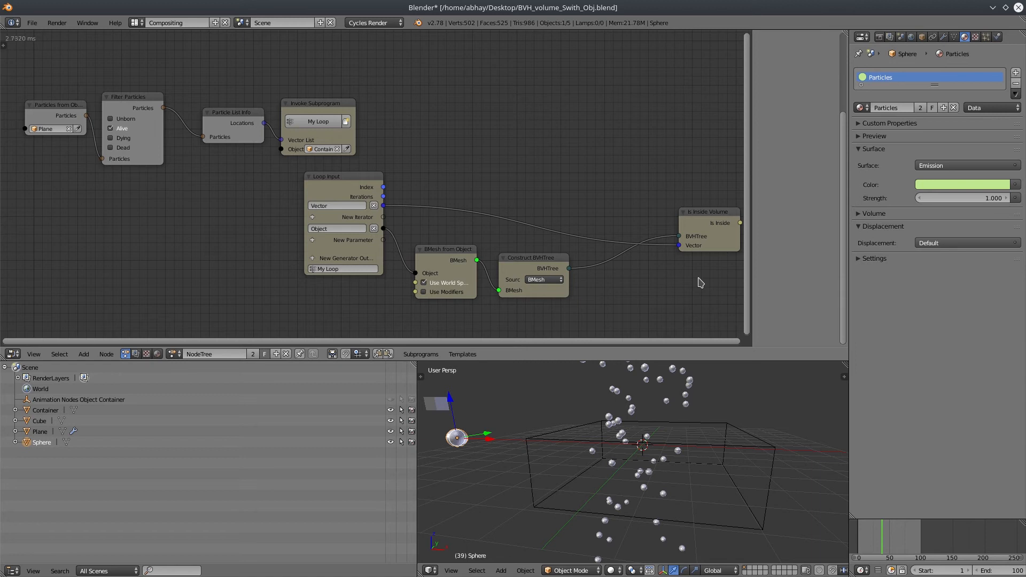
Try a Particle Info node beside Invoke Subprogram and examine its list of outputs in a widened sidebar.
left_click(223, 123)
middle_click_drag(269, 240, 189, 232)
left_click(84, 355)
mouse_move(99, 226)
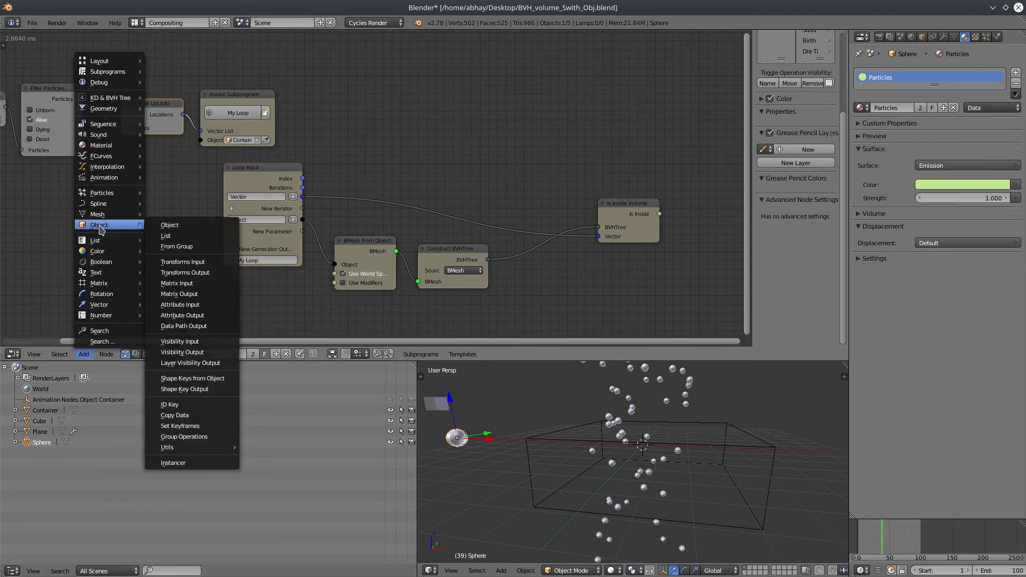
mouse_move(102, 193)
left_click(185, 232)
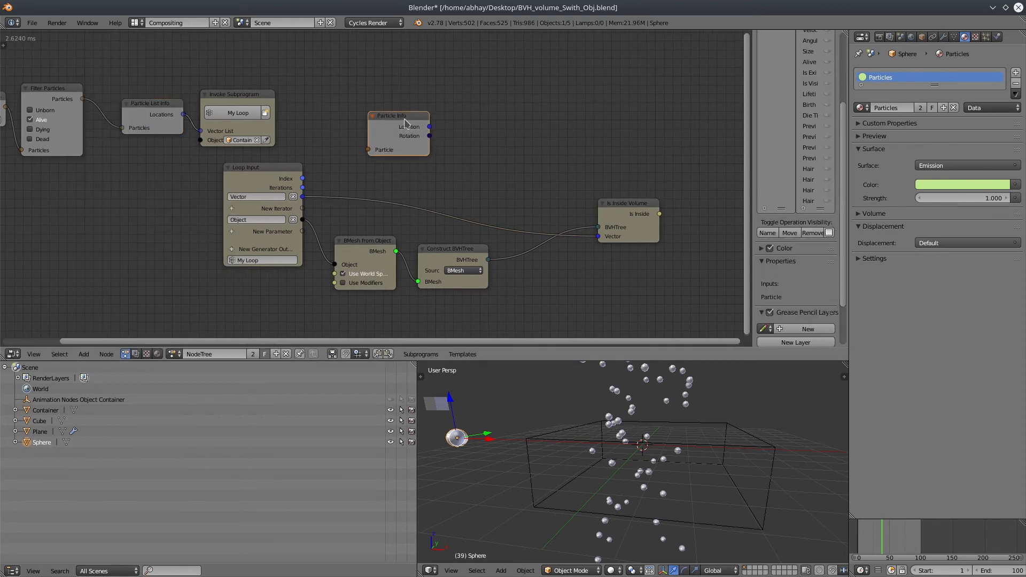
left_click_drag(752, 150, 717, 137)
middle_click_drag(768, 44, 776, 111)
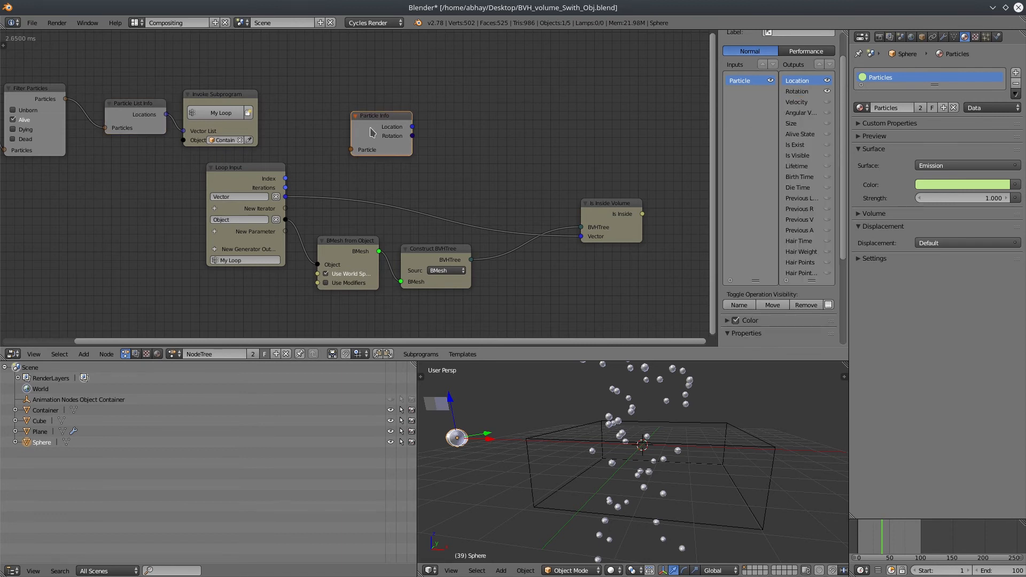
key("x")
Add a Particle List iterator to My Loop and feed it the Particles output of Filter Particles.
middle_click_drag(364, 136, 387, 142)
left_click_drag(243, 105, 273, 103)
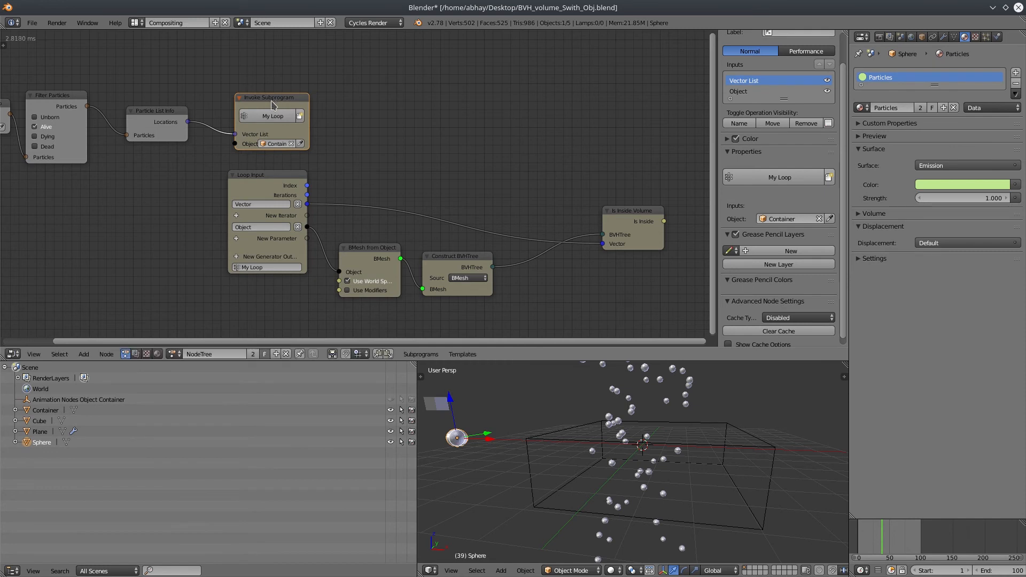
left_click(236, 216)
type("pa")
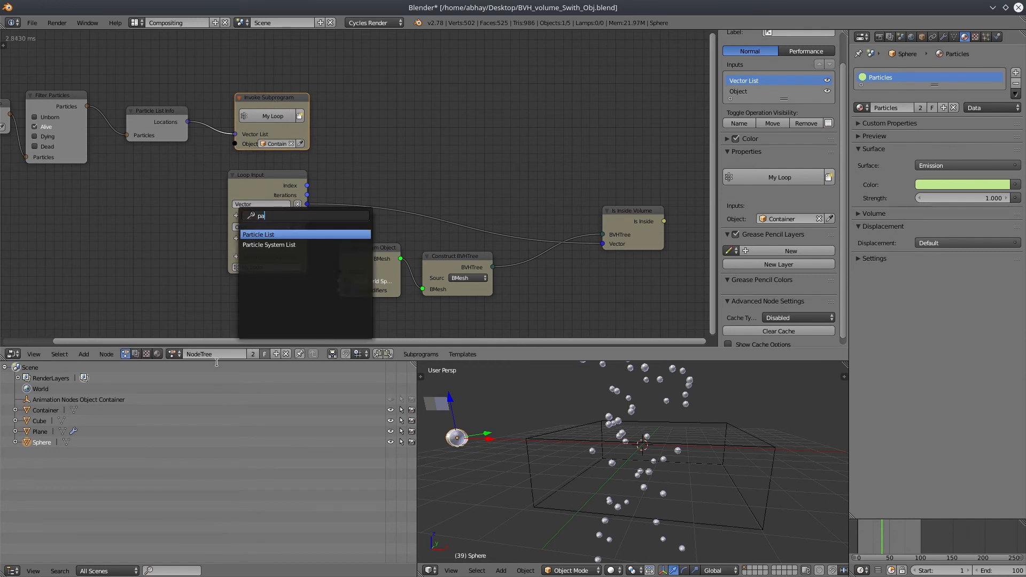
key("Return")
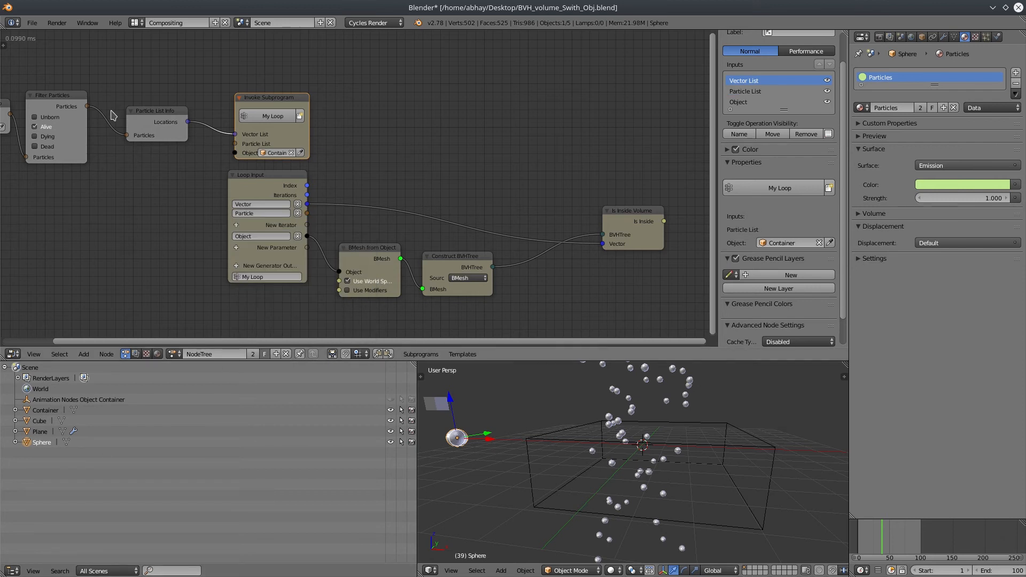
left_click_drag(87, 106, 184, 102)
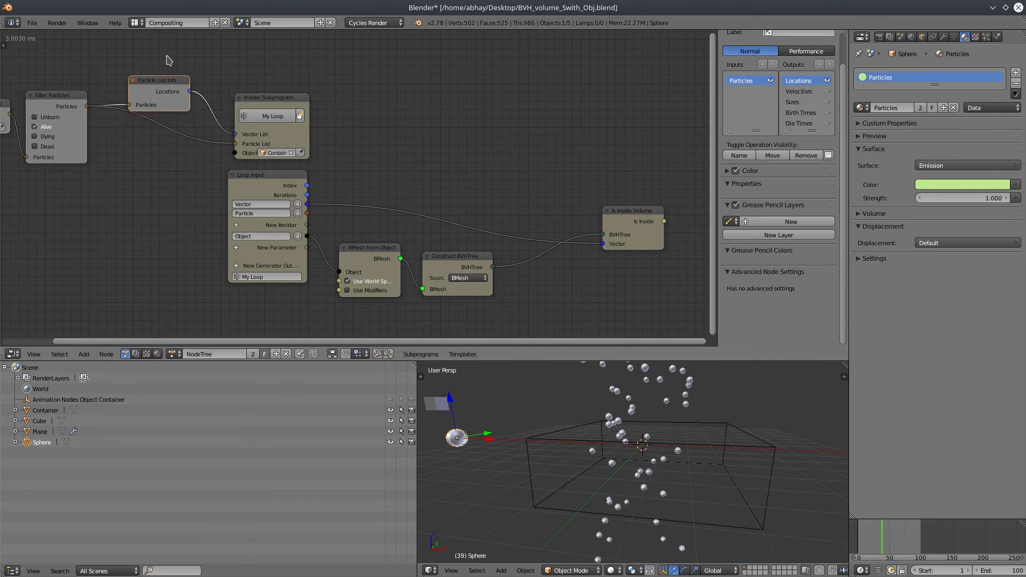
Delete the Particle List Info node and remove the Vector iterator from the Loop Input.
key("x")
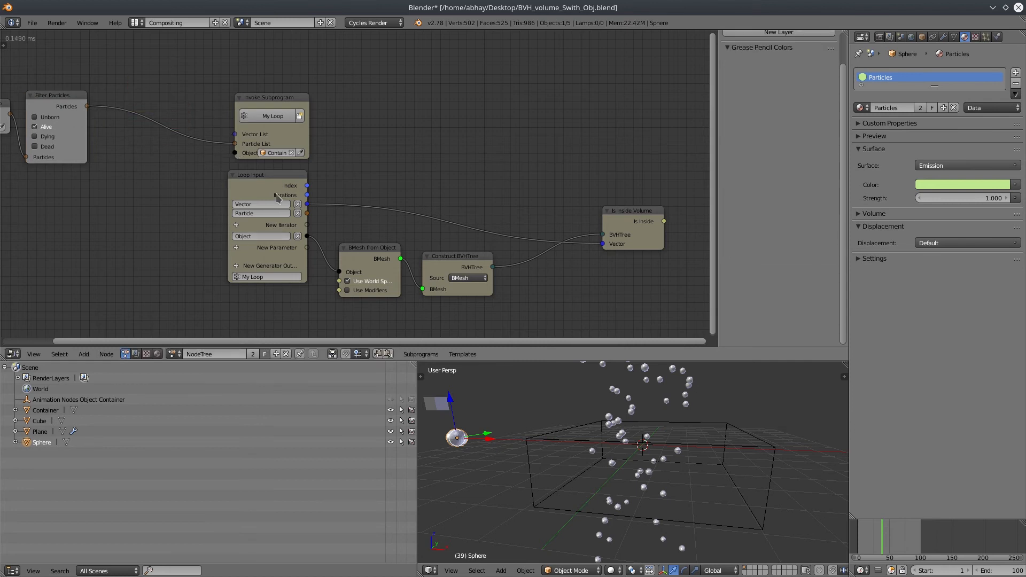
left_click(297, 204)
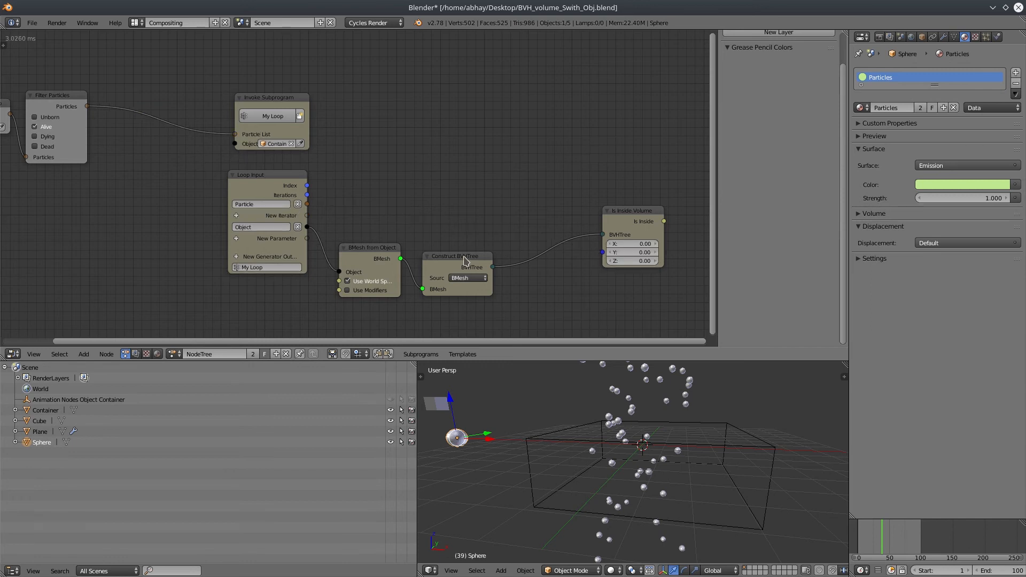
left_click_drag(465, 261, 475, 259)
Add a Particle Info node fed by the loop's Particle and connect its Location to Is Inside Volume's Vector.
left_click(83, 354)
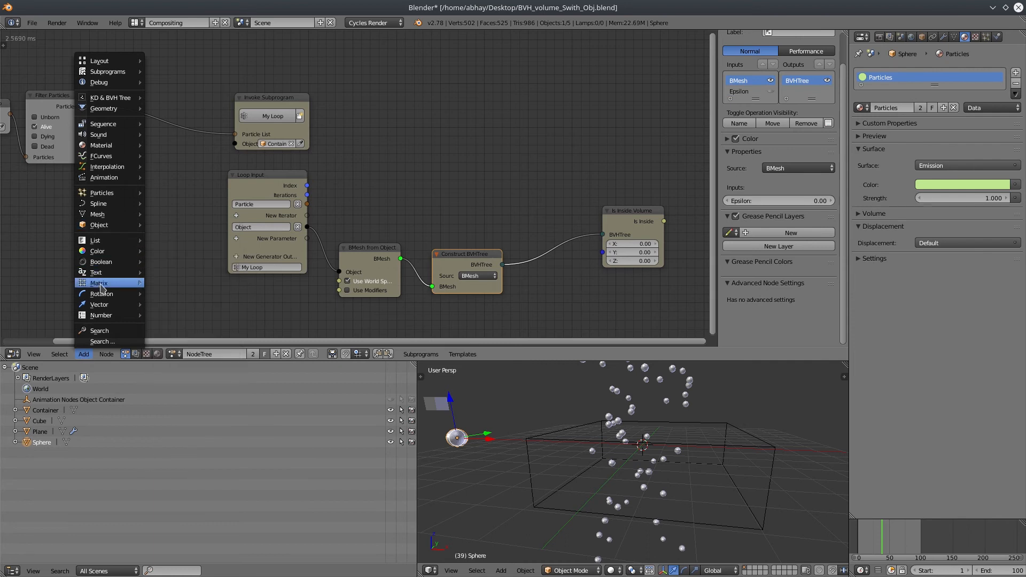
mouse_move(107, 193)
left_click(184, 246)
left_click_drag(307, 205, 402, 225)
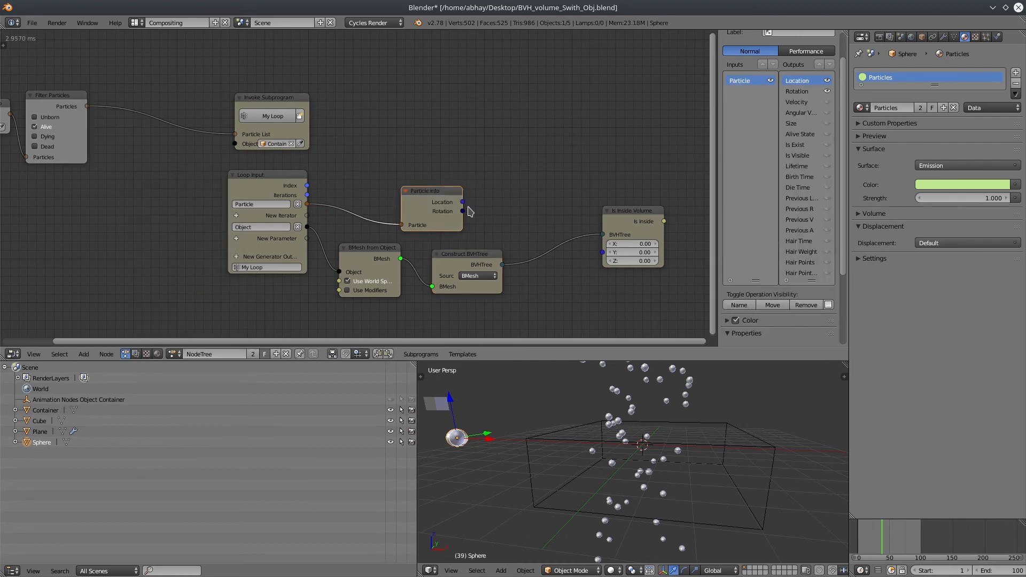
left_click_drag(464, 203, 599, 259)
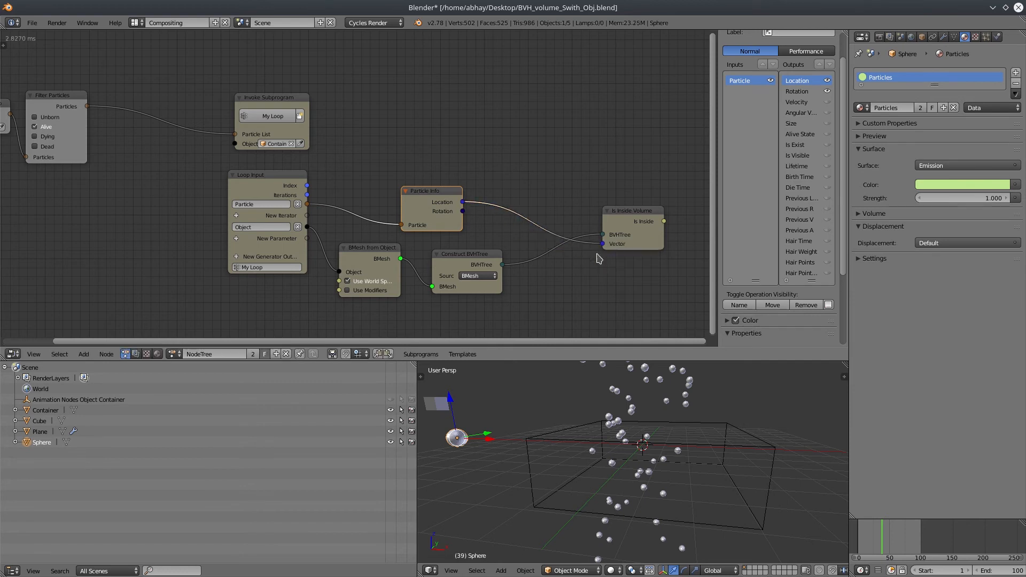
left_click_drag(440, 201, 446, 197)
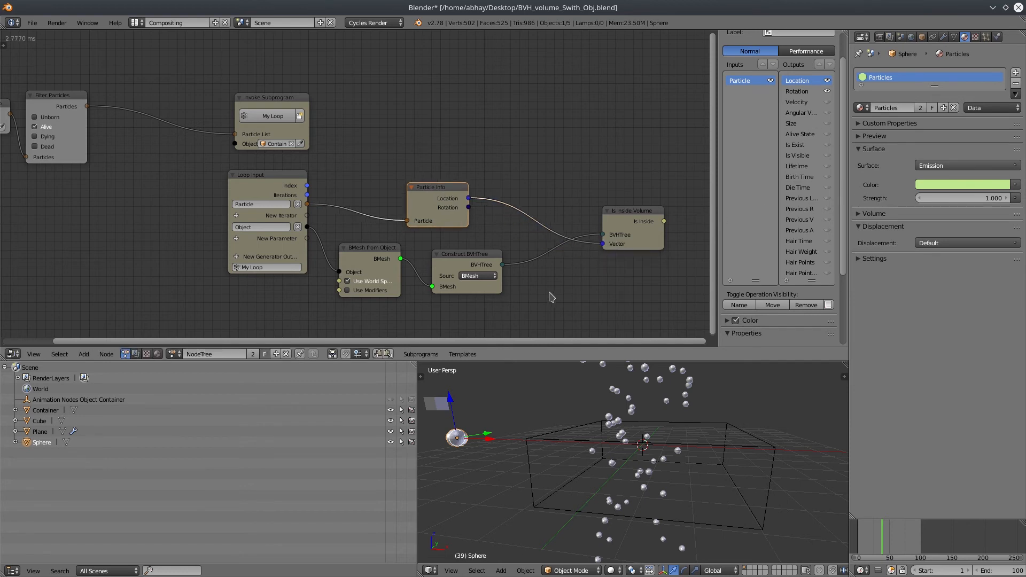
Space out the Is Inside Volume and Particle Info nodes further to the right of the Loop Input.
middle_click_drag(552, 297, 475, 240)
left_click_drag(564, 163, 636, 164)
left_click(401, 202)
left_click_drag(363, 147, 392, 145)
middle_click_drag(535, 238, 515, 245)
middle_click_drag(677, 455, 662, 449)
middle_click_drag(510, 266, 499, 267)
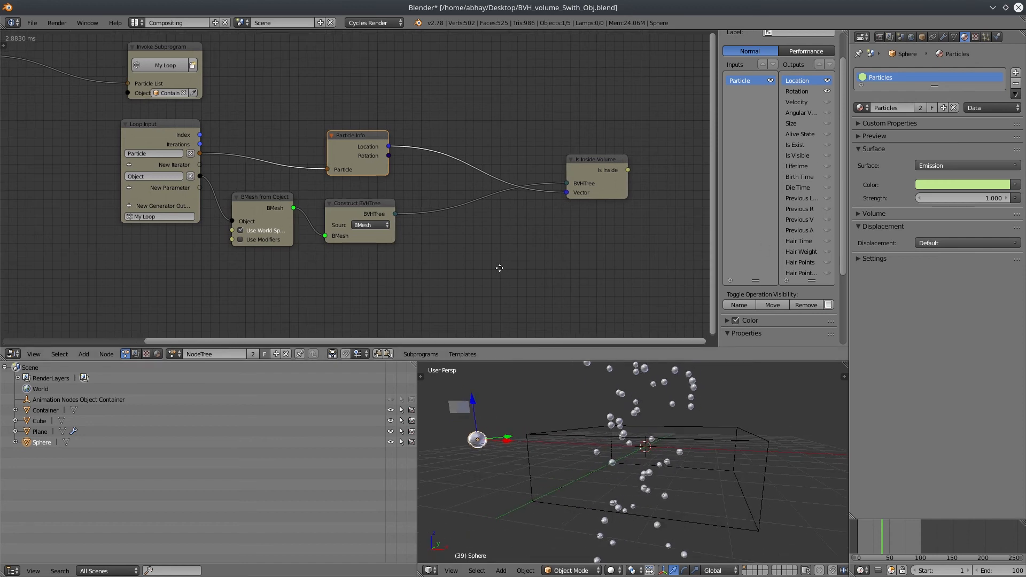
Add a Script subprogram node and place it above and between Particle Info and Is Inside Volume.
left_click(421, 354)
left_click(423, 294)
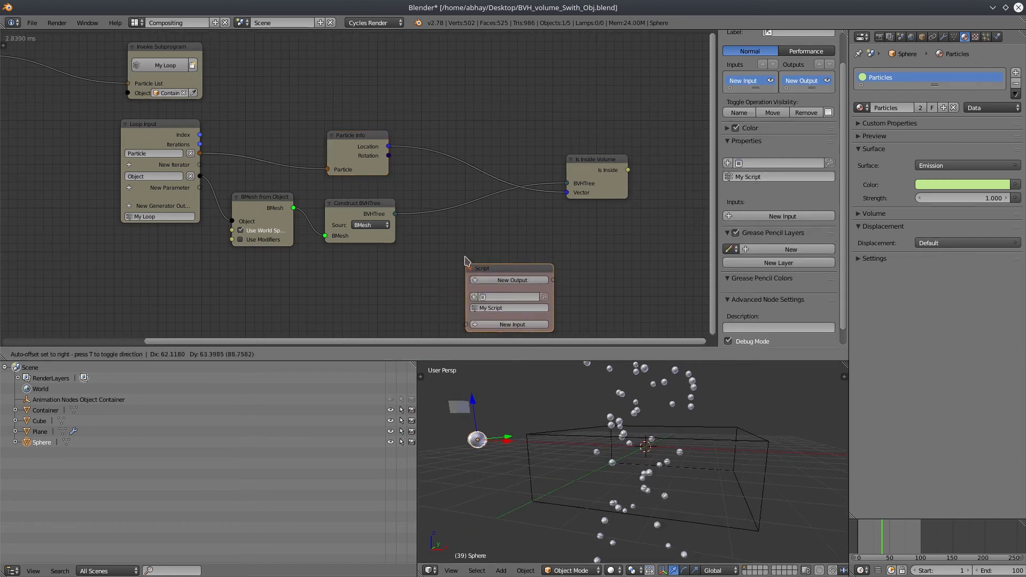
left_click(519, 249)
left_click_drag(518, 245, 488, 62)
scroll(490, 123, "up", 2)
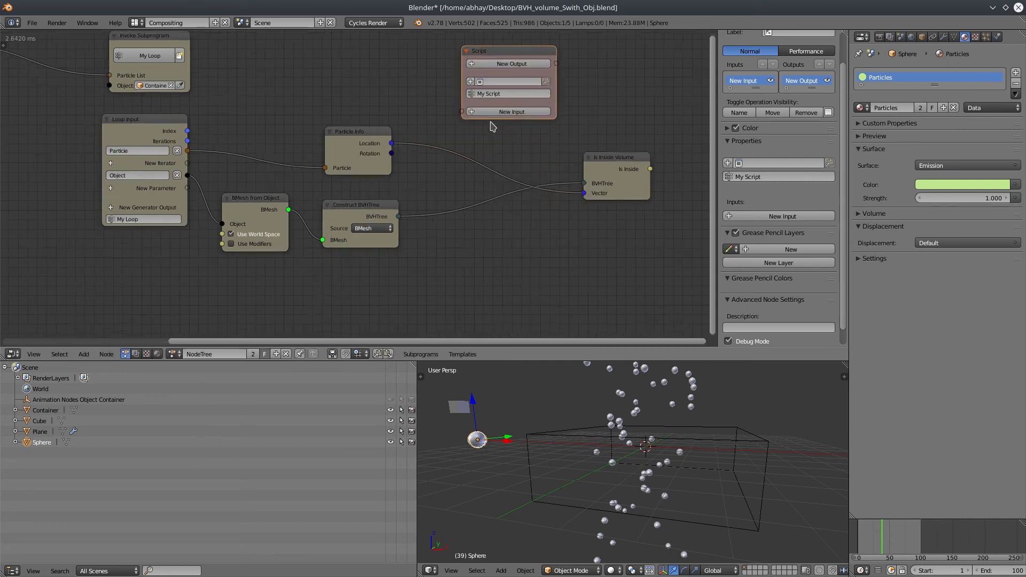
middle_click_drag(491, 123, 449, 196)
Add a Particle input to the Script node.
left_click(456, 179)
type("par")
key("Down")
key("Down")
key("Down")
key("Return")
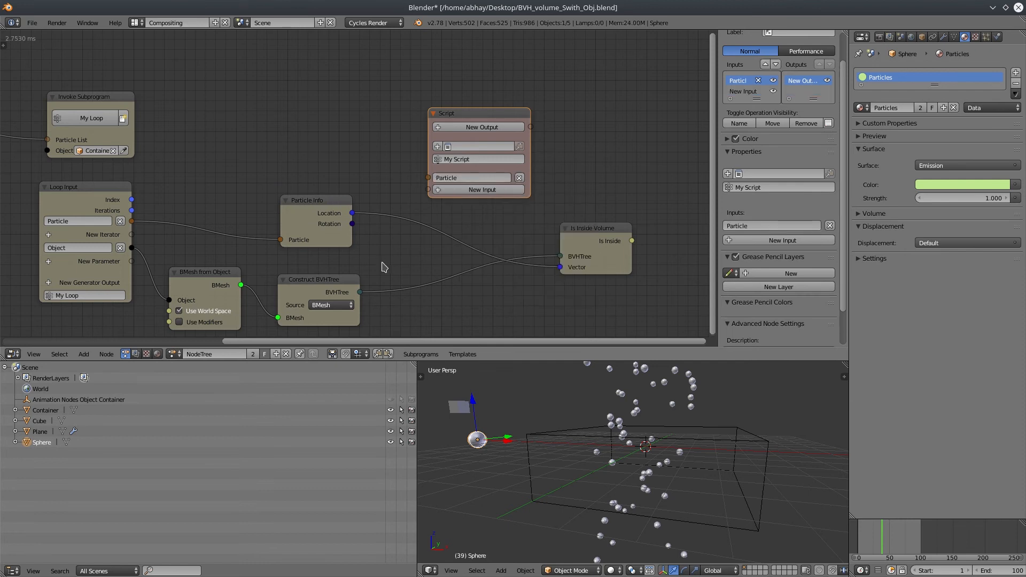
Add a Boolean input named activate to the Script node.
left_click(470, 189)
type("boo")
key("Return")
left_click(445, 190)
type("activate")
key("Return")
Rename the Script node's Particle input to par.
left_click(464, 178)
type("par")
key("Return")
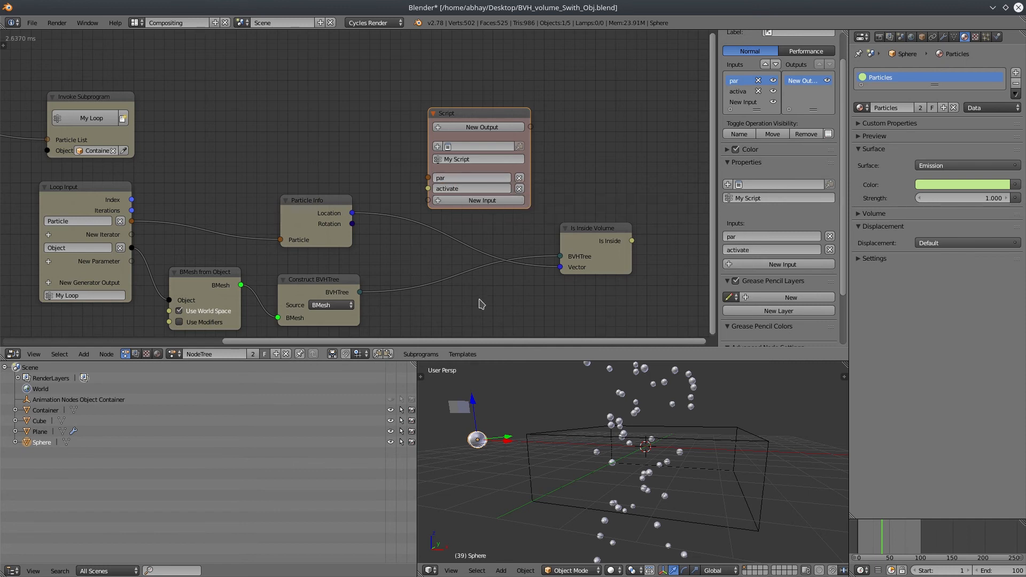
Create a My Script text block for the Script node and open it in a text editor replacing the outliner.
left_click(448, 147)
left_click(457, 160)
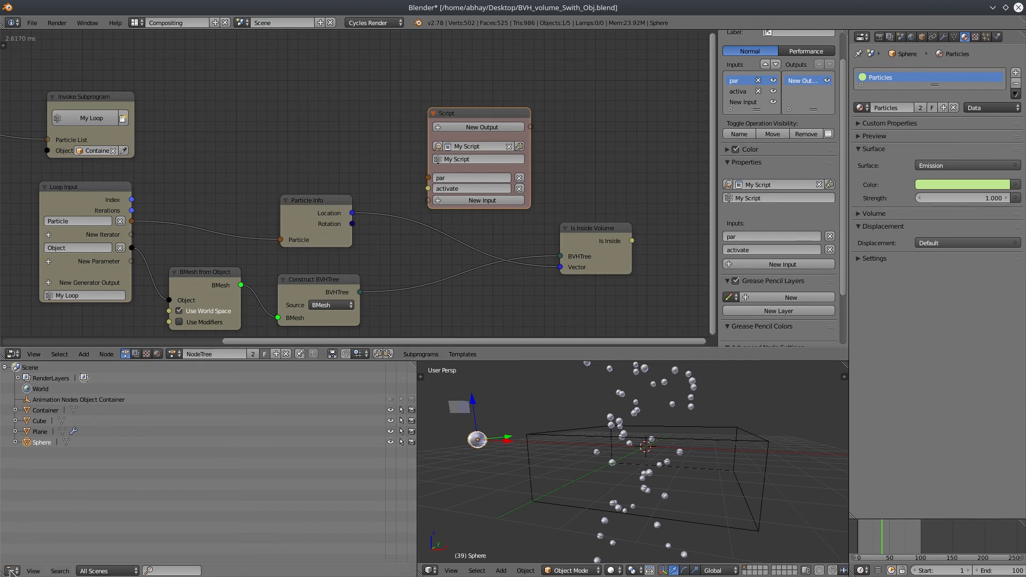
key("shift+F11")
left_click(114, 571)
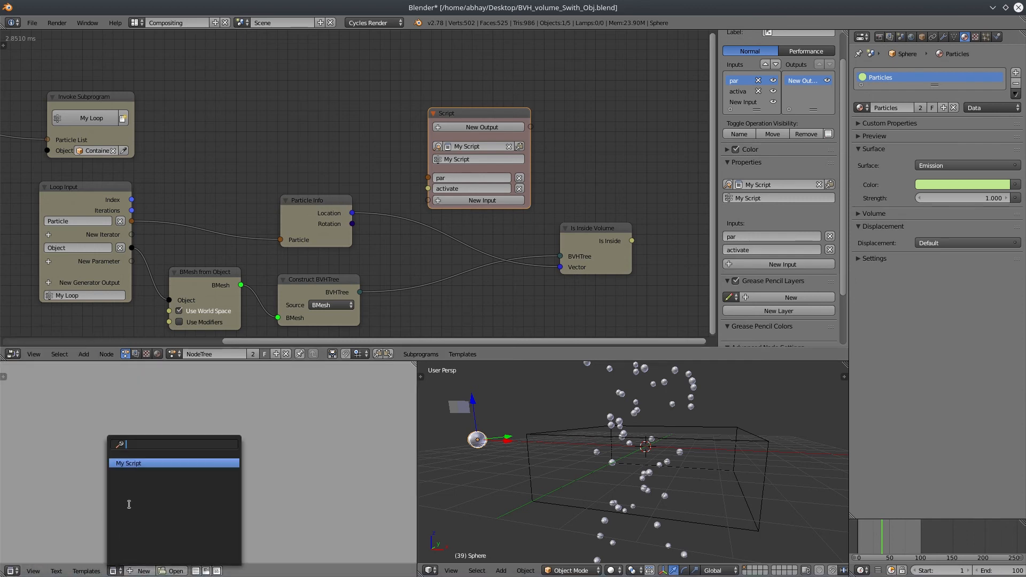
left_click(128, 463)
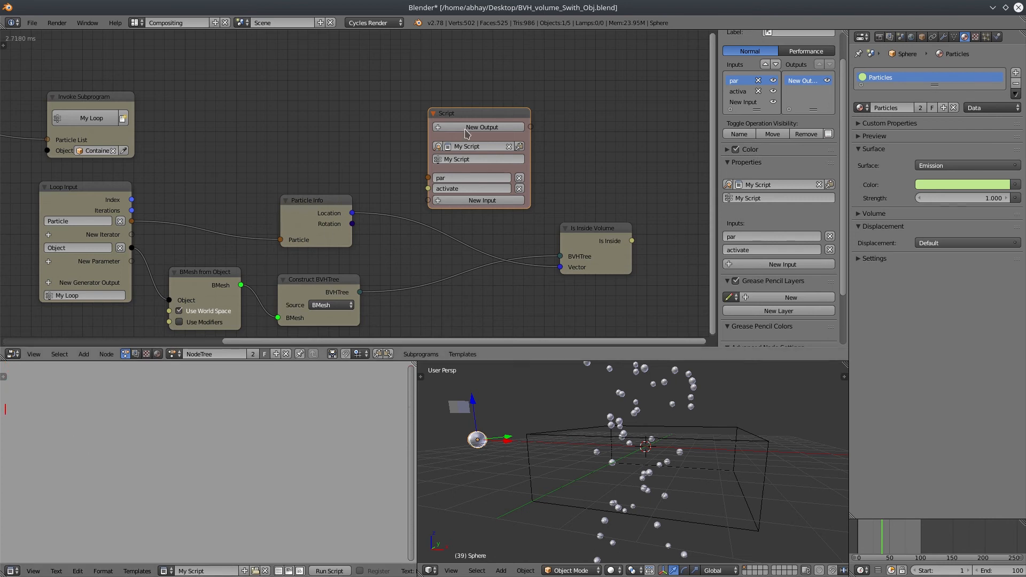
Add an Invoke Subprogram node for My Script and place it below Is Inside Volume.
key("w")
left_click(580, 115)
left_click(580, 116)
middle_click_drag(540, 203, 533, 131)
left_click_drag(614, 49, 581, 230)
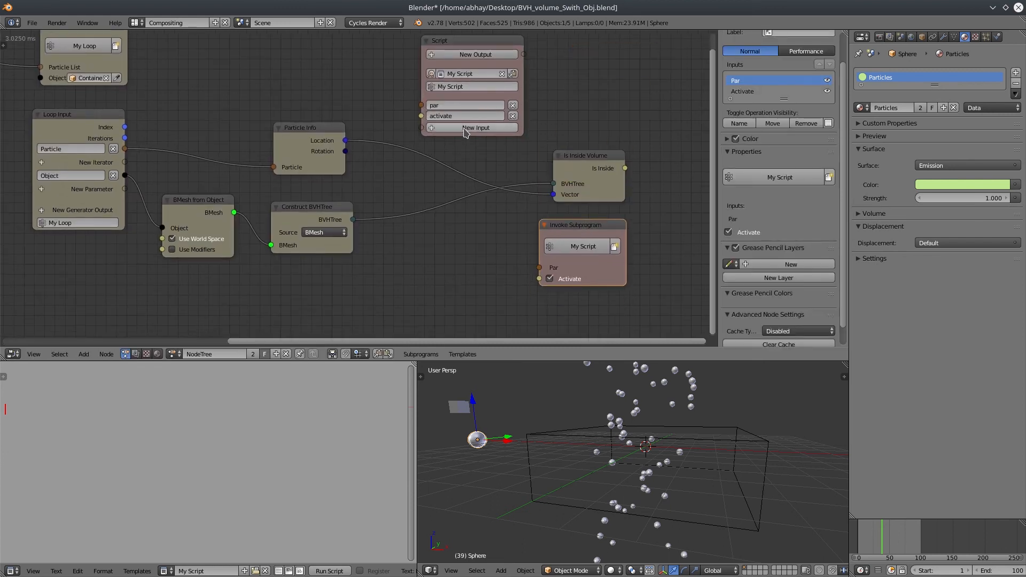
Add a Float input named sz to the Script node.
left_click(463, 129)
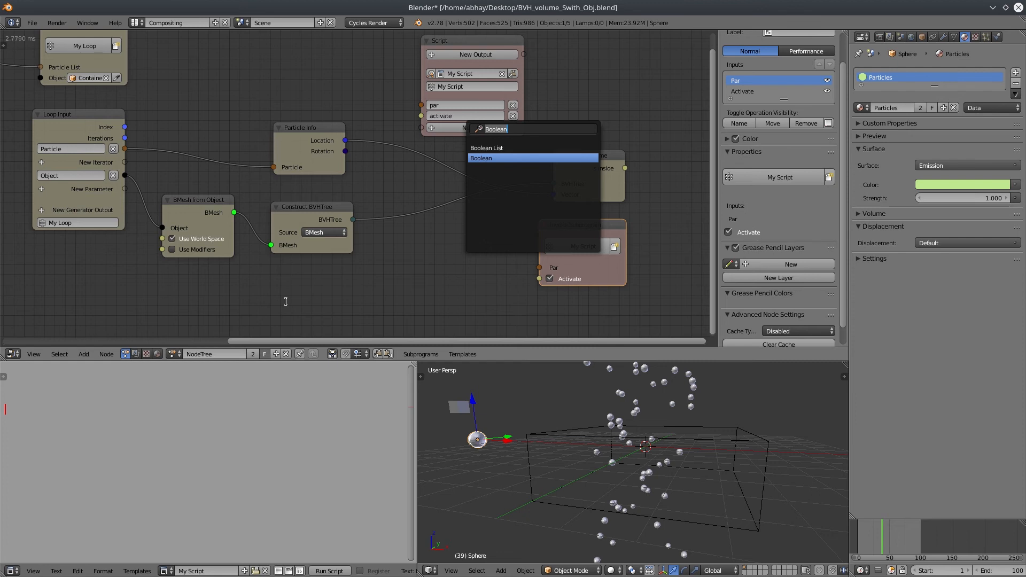
type("float")
key("Return")
left_click(463, 127)
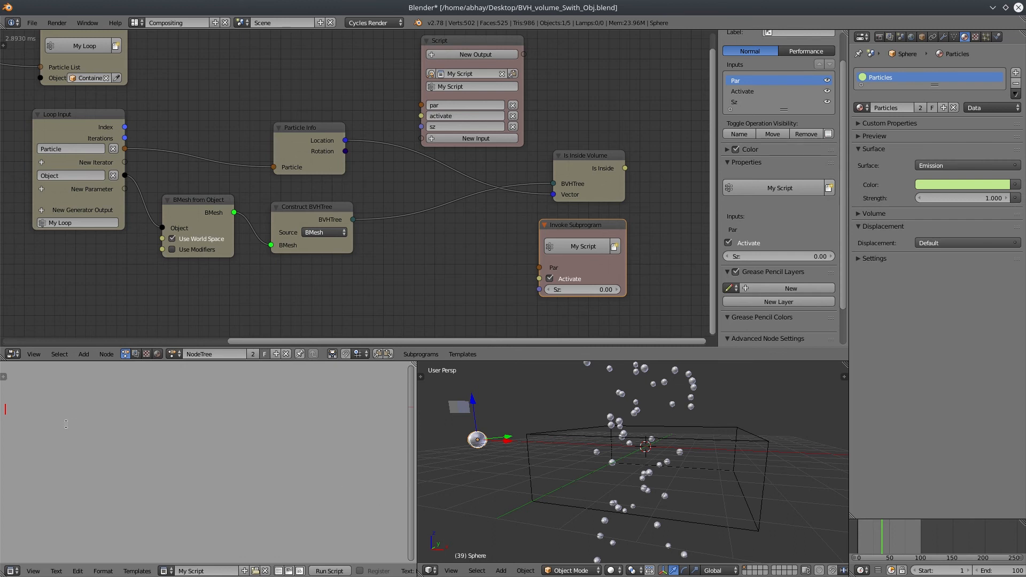
Write My Script as "if(activate): par.size = sz" with the assignment indented on its own line, and widen the Script node.
type("if")
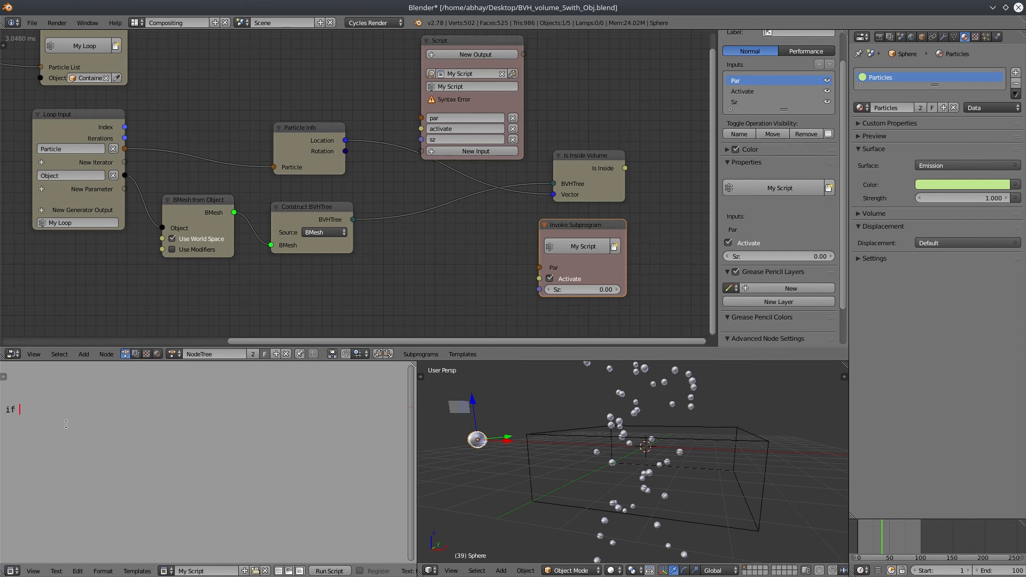
type("(activate):     ")
type("par.size")
type(" = sz")
left_click_drag(524, 100, 577, 99)
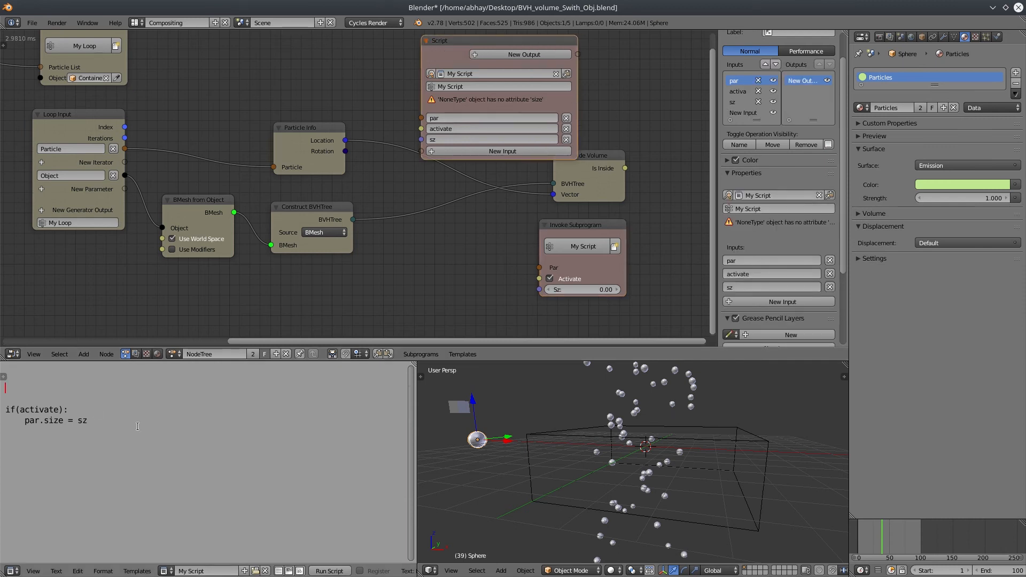
type("sz = 0")
key("Return")
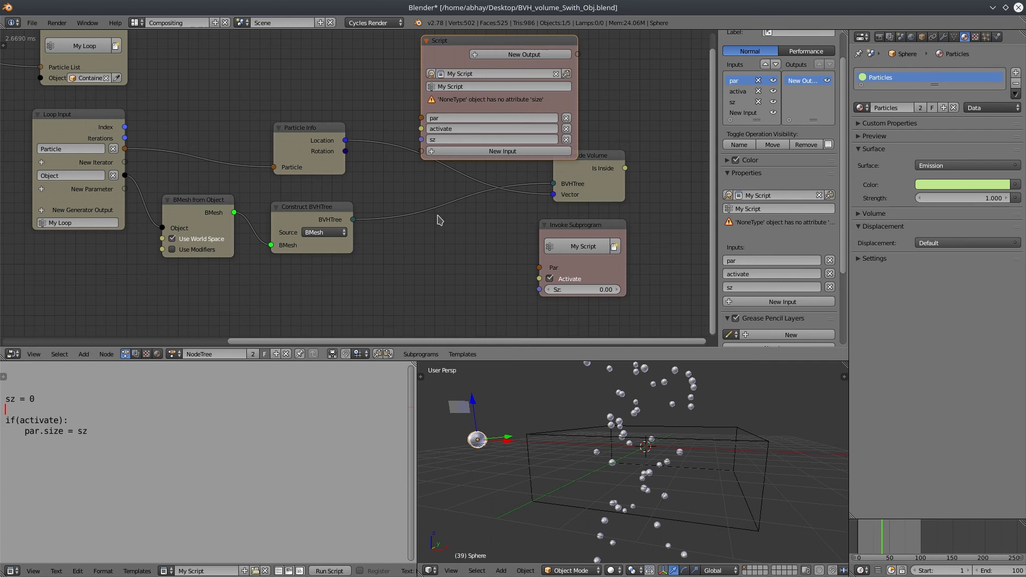
key("Up")
key("shift+Down")
key("Delete")
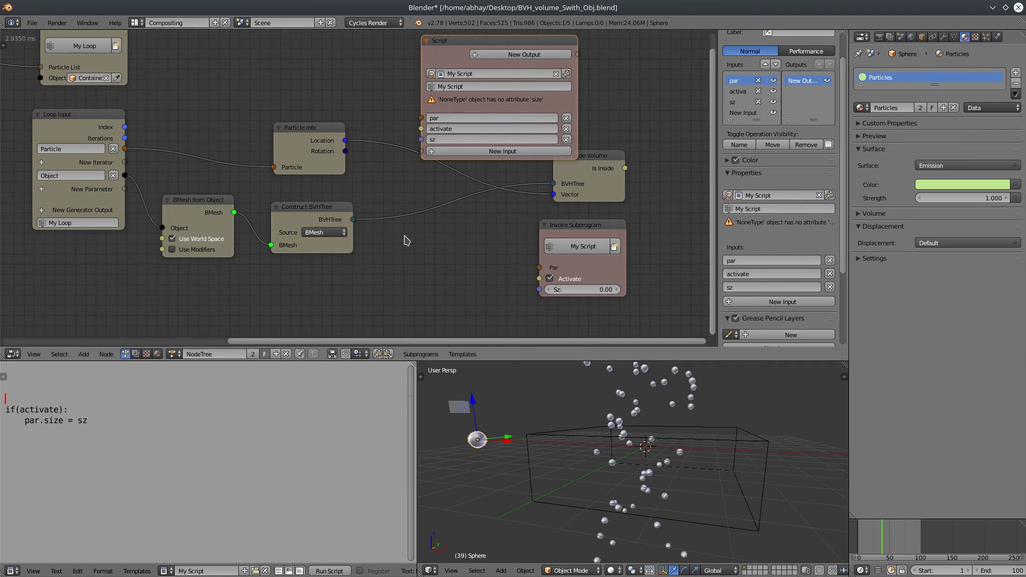
Link the loop's Particle output to Par and Is Inside to Activate on the My Script subprogram node, rearranging the nodes and setting Sz to 0.51.
middle_click_drag(405, 240, 396, 237)
left_click_drag(117, 147, 607, 287)
middle_click_drag(415, 296, 342, 264)
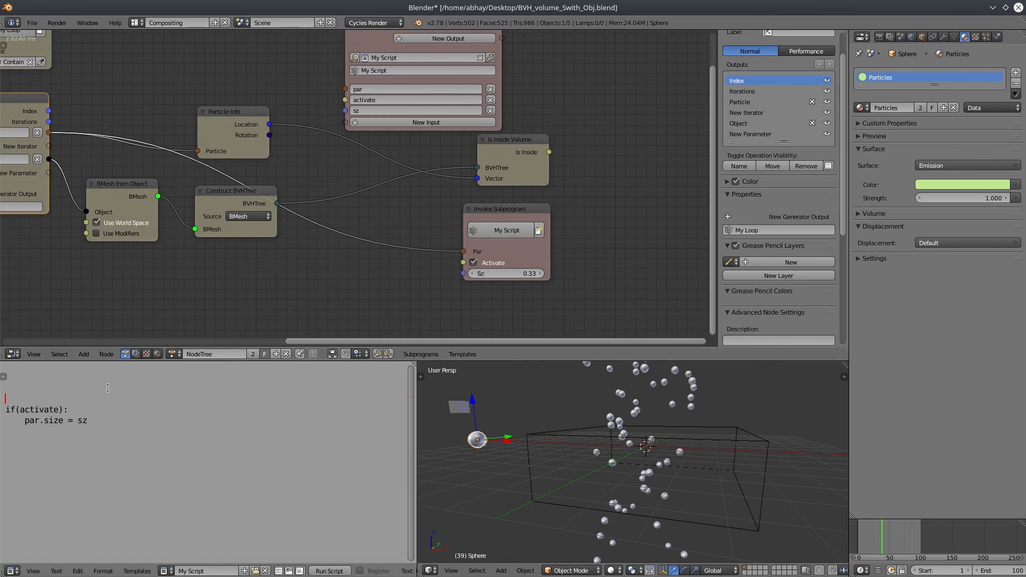
middle_click_drag(404, 171, 410, 189)
mouse_move(504, 305)
left_mouse_down()
mouse_move(527, 305)
mouse_move(514, 305)
left_mouse_up()
left_click_drag(504, 243, 587, 252)
left_click_drag(529, 177, 602, 314)
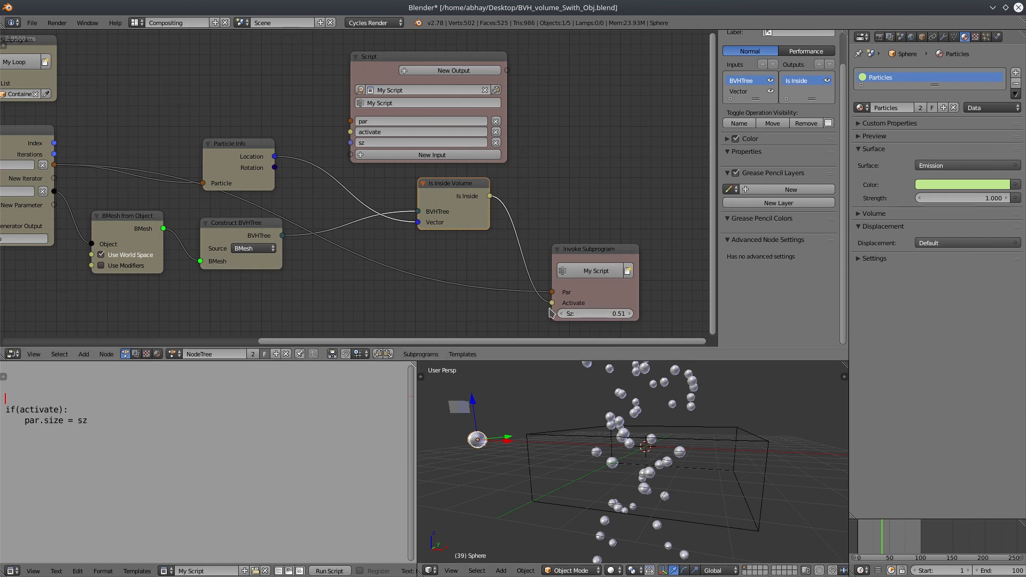
Cut the link between Is Inside and Activate, test Sz at about 0.21, and reconnect the link.
left_click_drag(509, 280, 506, 283, "ctrl")
mouse_move(605, 315)
left_mouse_down()
mouse_move(587, 315)
mouse_move(604, 315)
left_mouse_up()
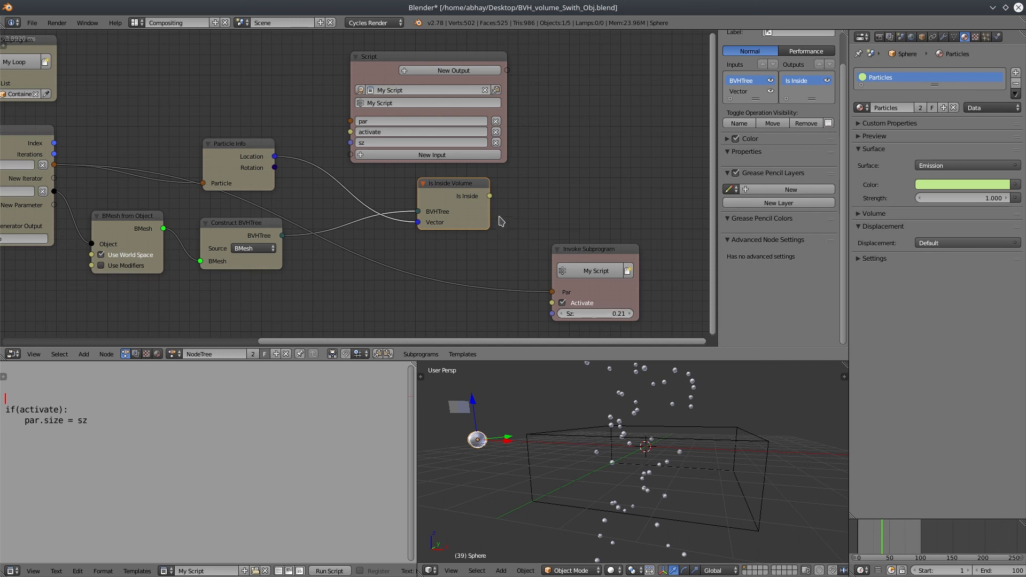
left_click_drag(490, 196, 605, 315)
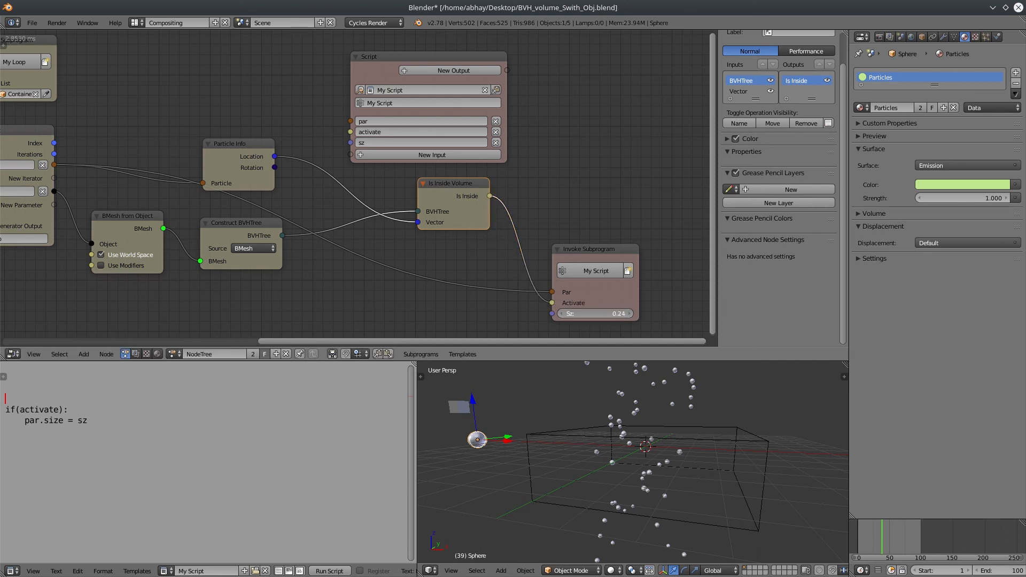
Play the particle animation while adjusting Sz to 0.66, and stop playback after viewing the container from farther away.
middle_click_drag(670, 509, 695, 499)
key("alt+a")
mouse_move(583, 483)
middle_mouse_down()
mouse_move(631, 473)
mouse_move(590, 480)
middle_mouse_up()
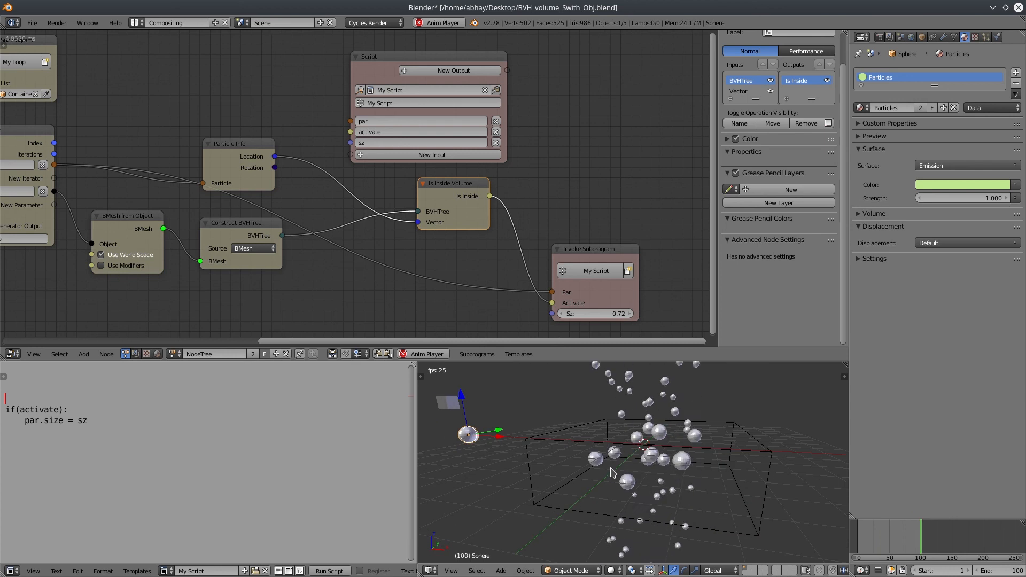
left_click_drag(597, 315, 594, 316)
scroll(641, 481, "down", 3)
middle_click_drag(641, 481, 642, 476)
key("Escape")
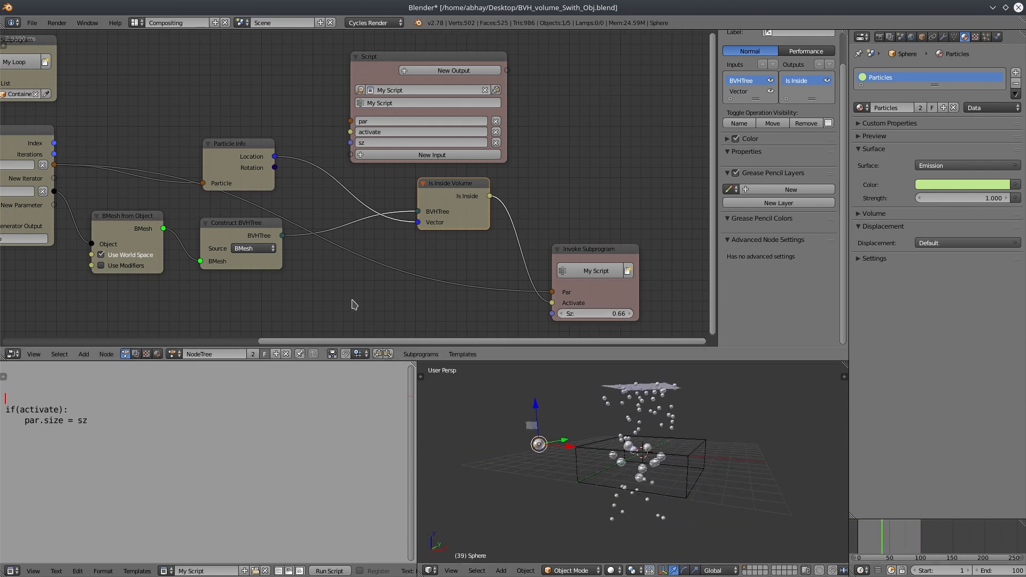
Show the Particles material's shader nodes and move Particle Info away from Emission to make room between them.
left_click(158, 354)
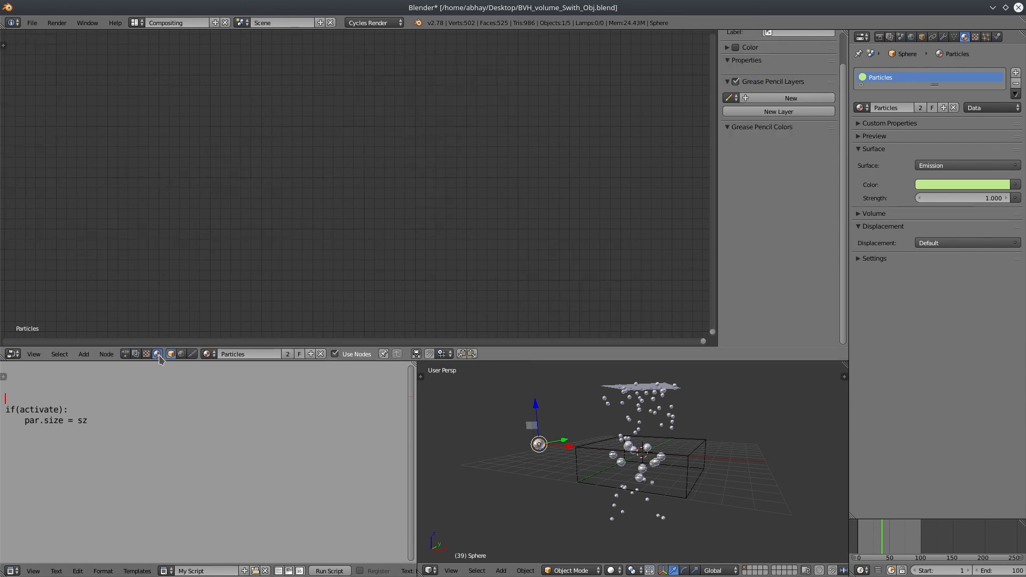
key("Home")
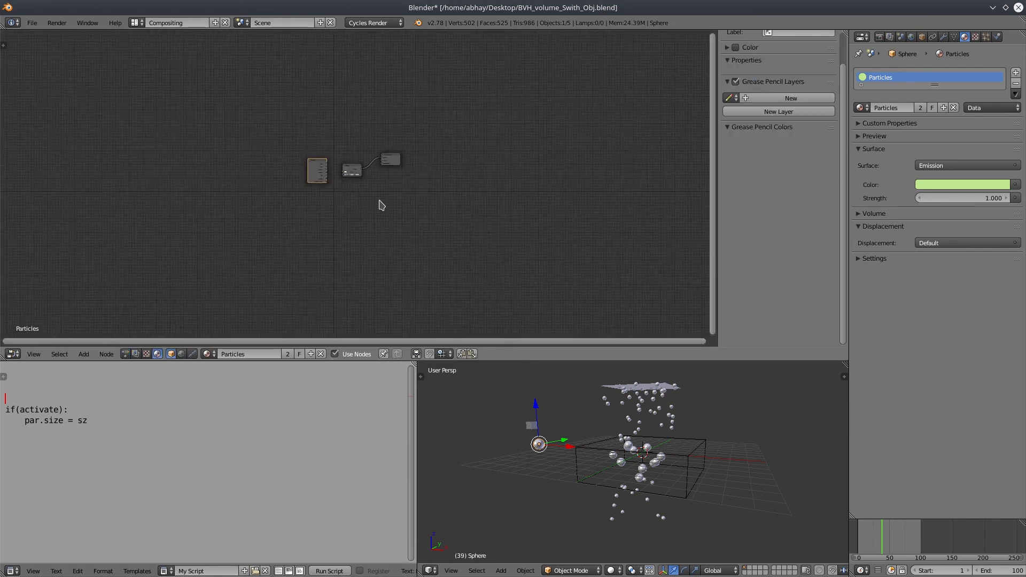
scroll(351, 234, "up", 1)
middle_click_drag(350, 234, 464, 303)
left_click_drag(340, 154, 186, 155)
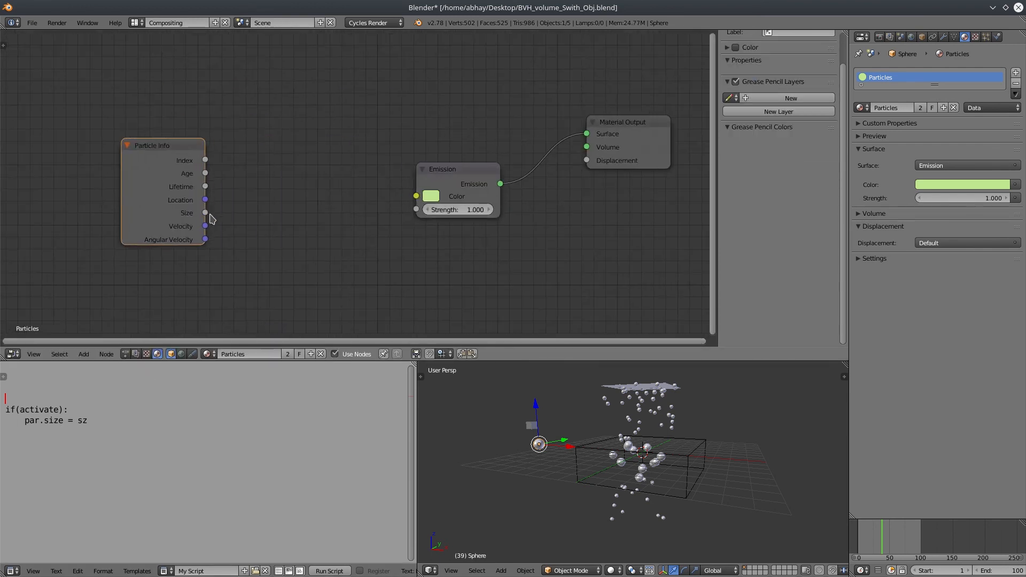
Preview the particles with rendered shading in the 3D viewport and enlarge the lower editors.
scroll(668, 460, "up", 3)
scroll(670, 463, "down", 2)
left_click_drag(745, 361, 740, 294)
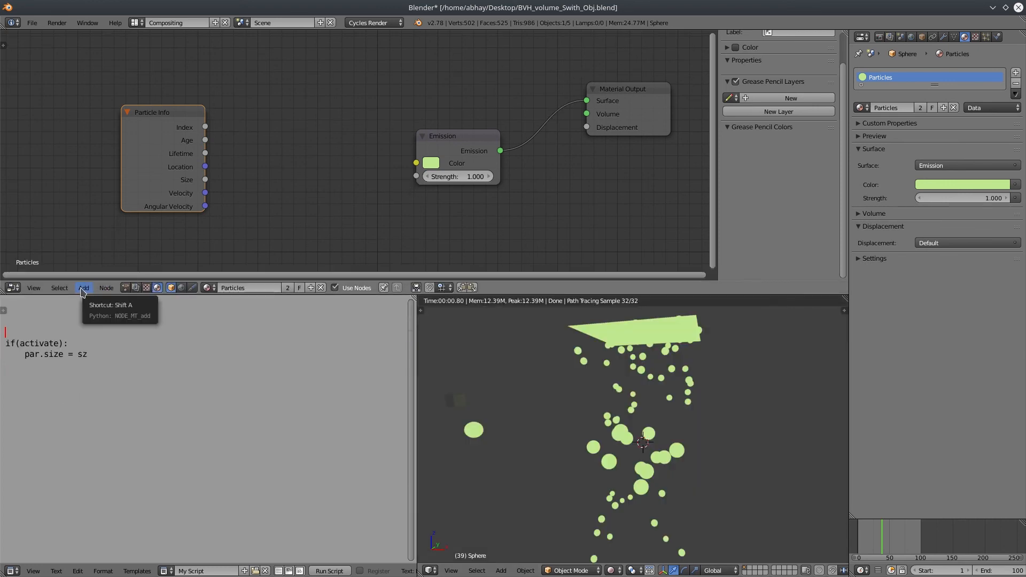
Add a ColorRamp node between Particle Info and Emission, shifting Emission closer to Material Output.
left_click(83, 289)
mouse_move(115, 199)
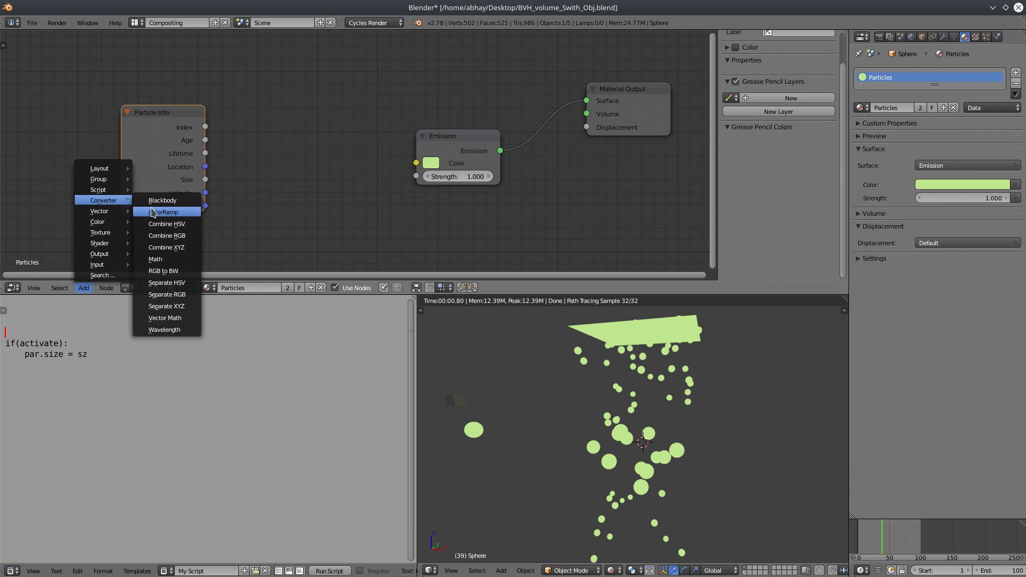
left_click(172, 212)
left_click(254, 161)
left_click_drag(319, 175, 314, 125)
left_click_drag(452, 141, 493, 131)
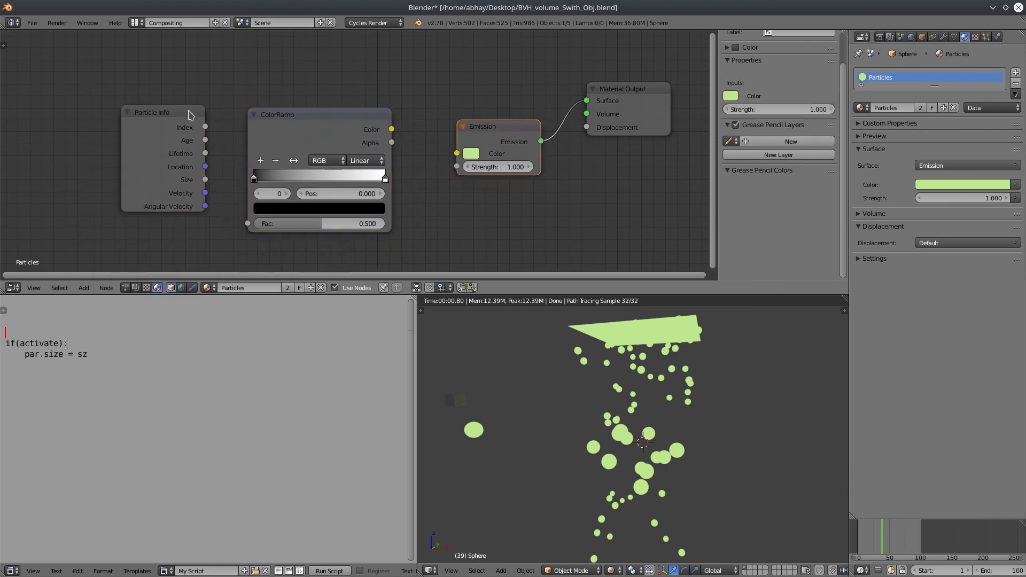
Link Particle Info's Size to the ColorRamp's Fac and the ramp's Color to Emission's Color, spacing Particle Info farther away.
left_click_drag(190, 114, 157, 117)
left_click_drag(172, 182, 247, 223)
left_click_drag(163, 159, 126, 154)
left_click_drag(393, 132, 457, 154)
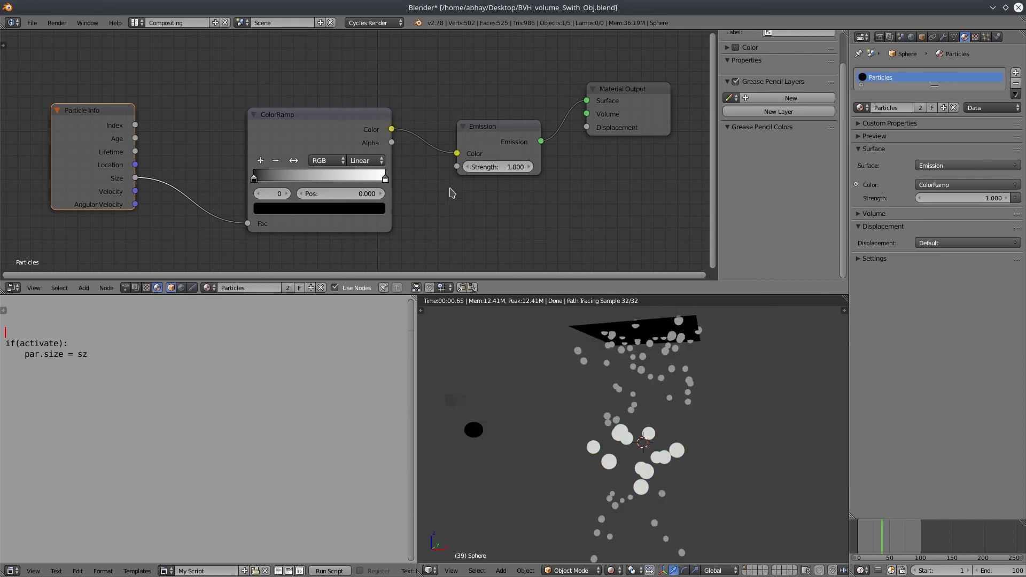
Move the ColorRamp's black stop to position 0.445 and its white stop to 0.845.
middle_click_drag(640, 432, 661, 445)
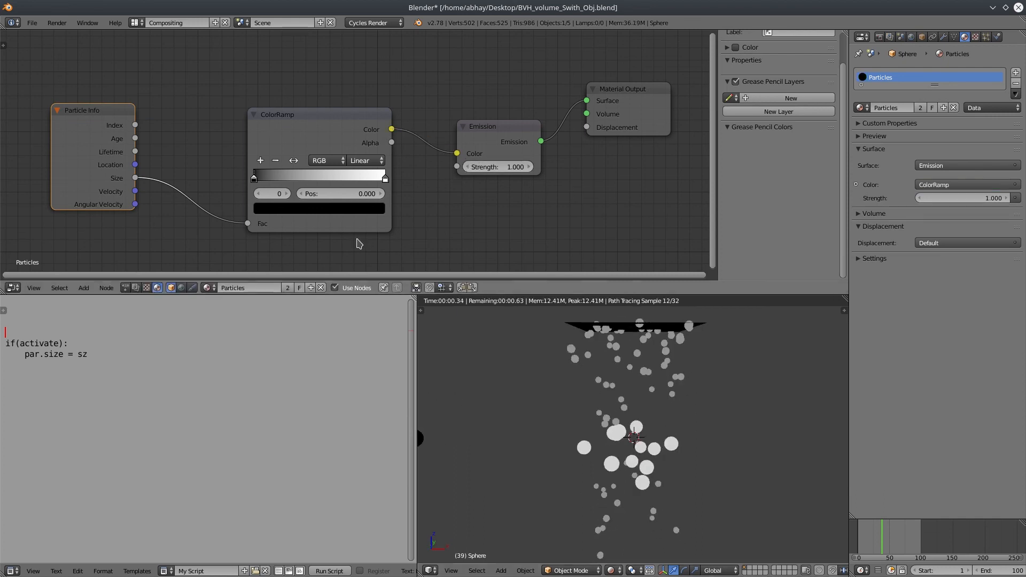
left_click_drag(255, 179, 313, 179)
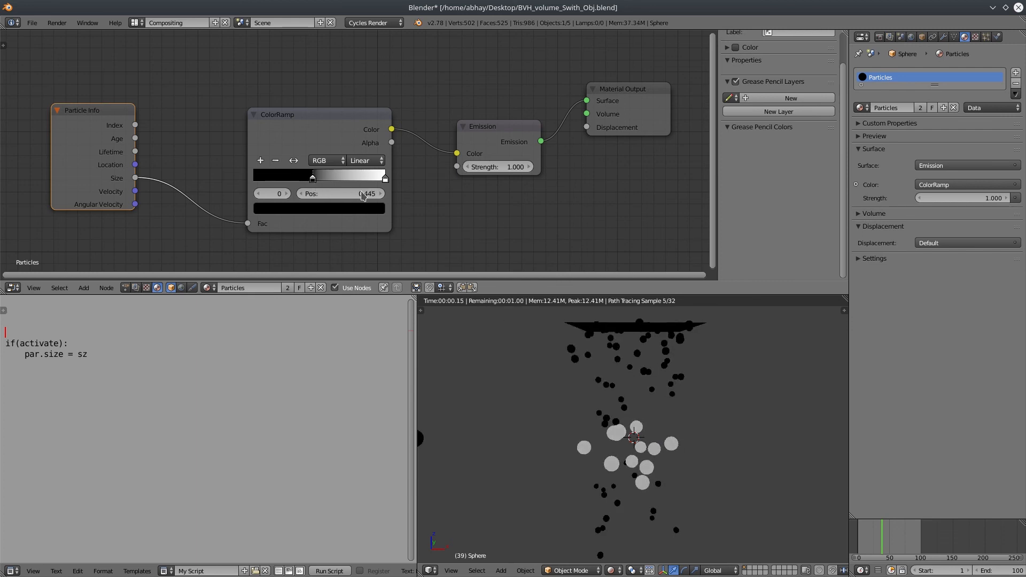
left_click_drag(385, 178, 366, 179)
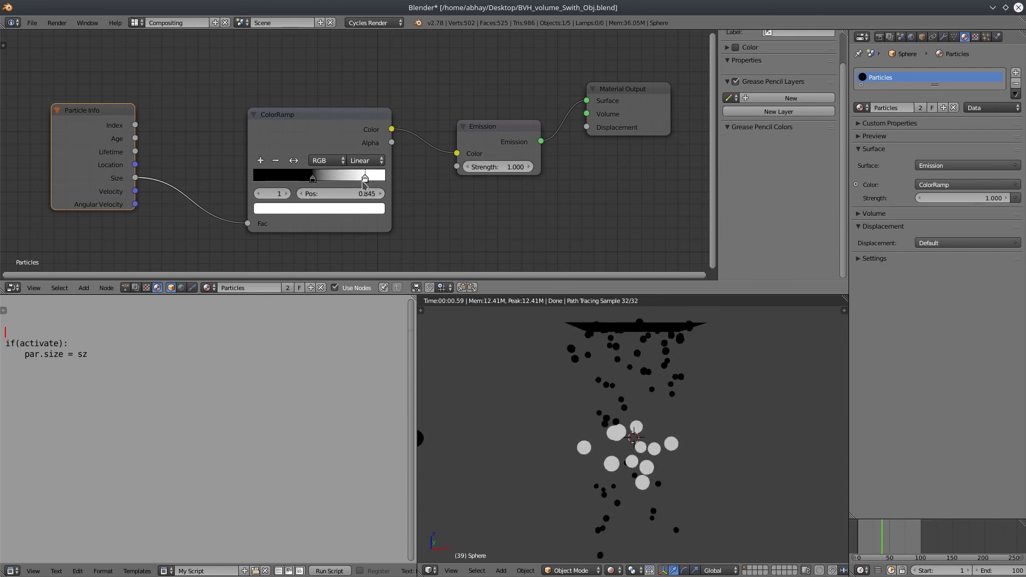
Recolour the ColorRamp's black stop white and the other stop red, placing the red stop at position 0.605.
left_click(312, 181)
left_click(324, 209)
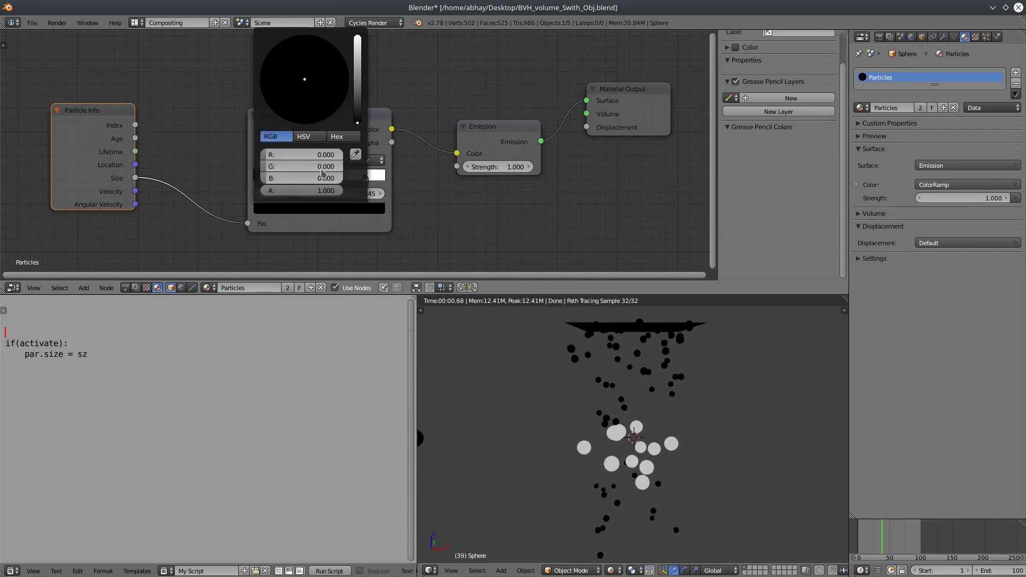
left_click_drag(357, 63, 357, 36)
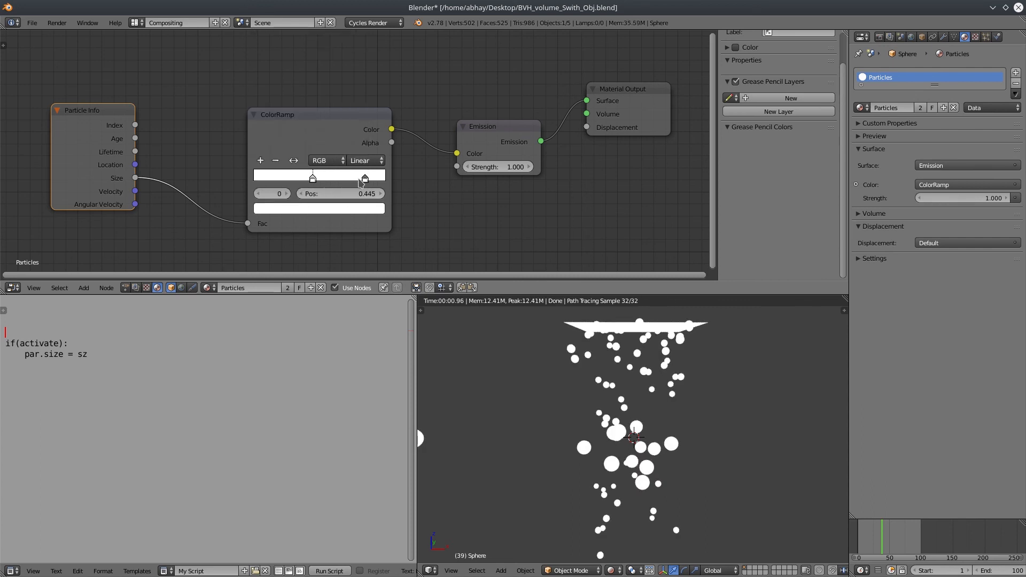
left_click(354, 210)
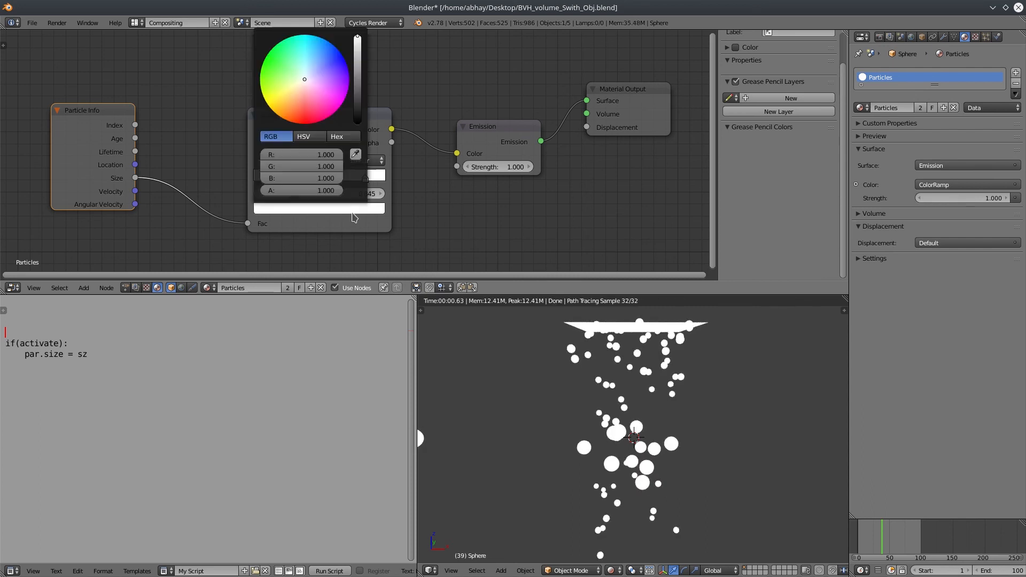
left_click(307, 108)
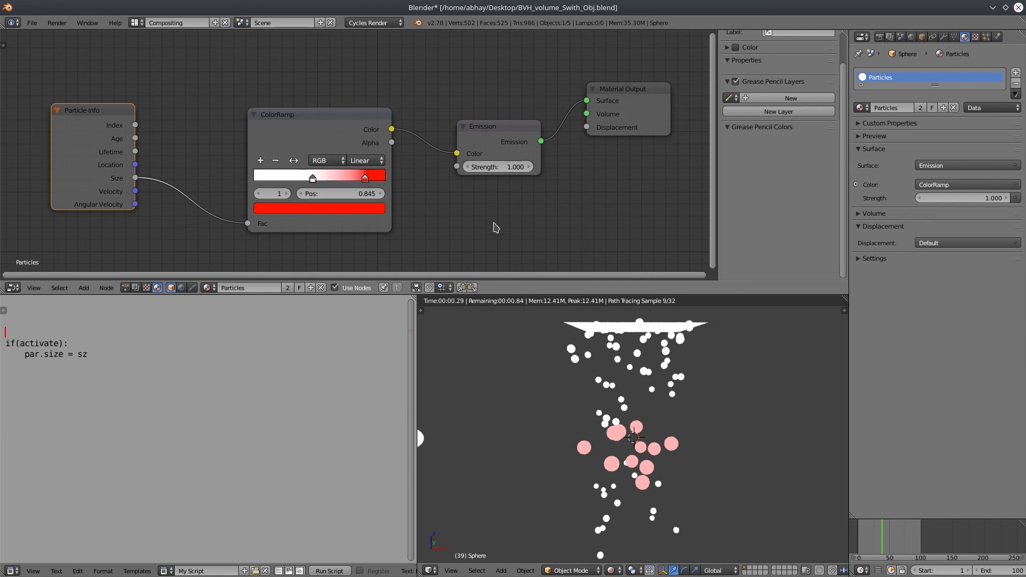
left_click_drag(365, 180, 333, 183)
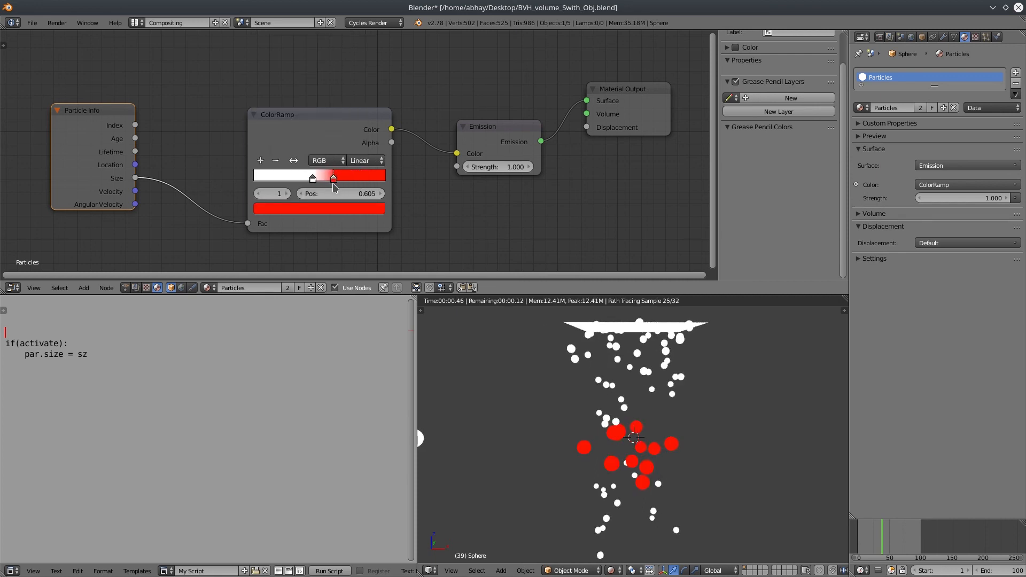
Return to the Animation Nodes tree and, with the viewport in solid shading, set the My Script subprogram's Sz to 0.48.
left_click(125, 288)
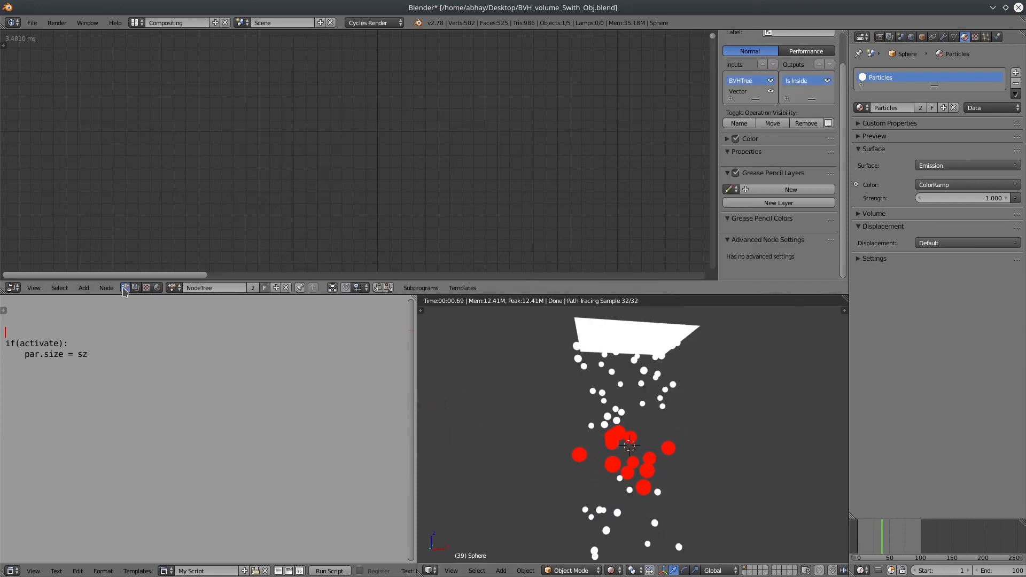
scroll(330, 182, "down", 12)
middle_click_drag(438, 186, 321, 13)
scroll(465, 201, "up", 8)
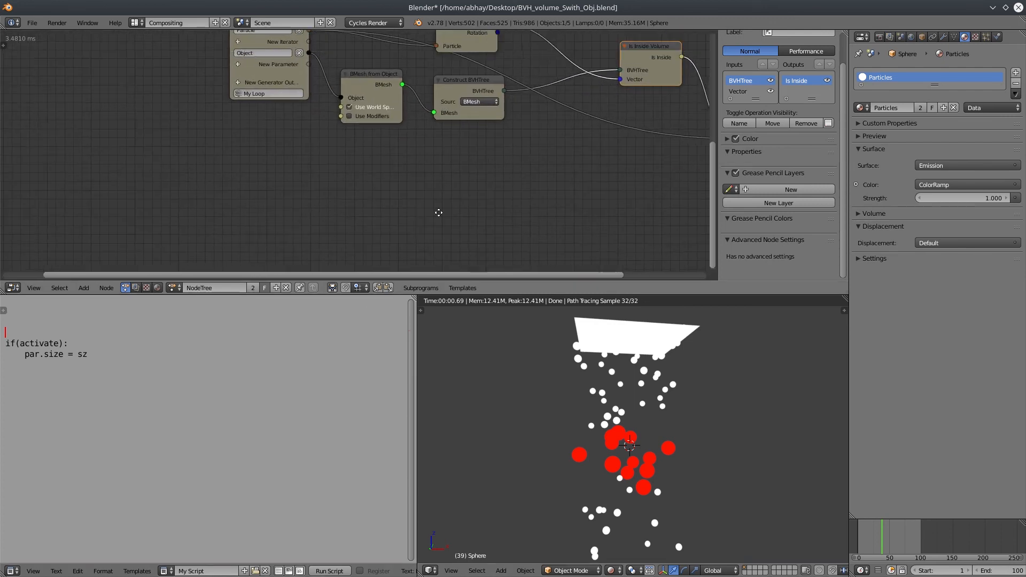
middle_click_drag(438, 211, 260, 258)
scroll(483, 248, "up", 2)
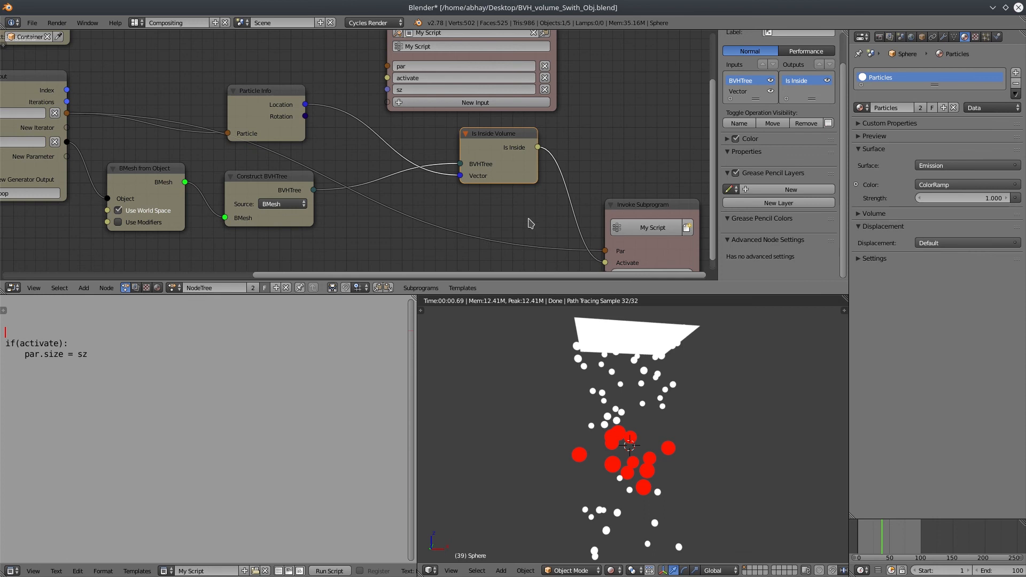
middle_click_drag(528, 223, 418, 198)
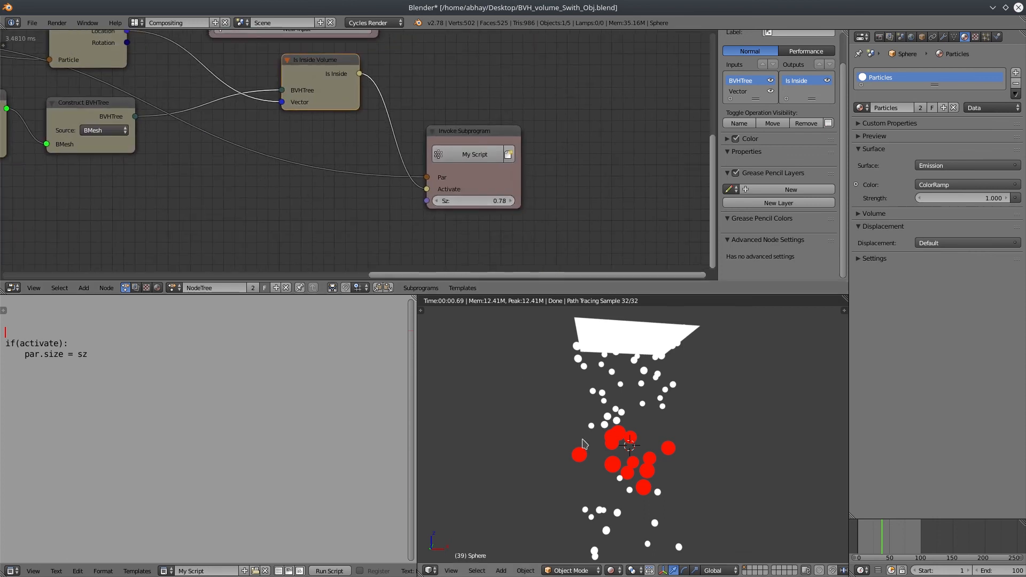
key("shift+z")
left_click_drag(485, 202, 461, 201)
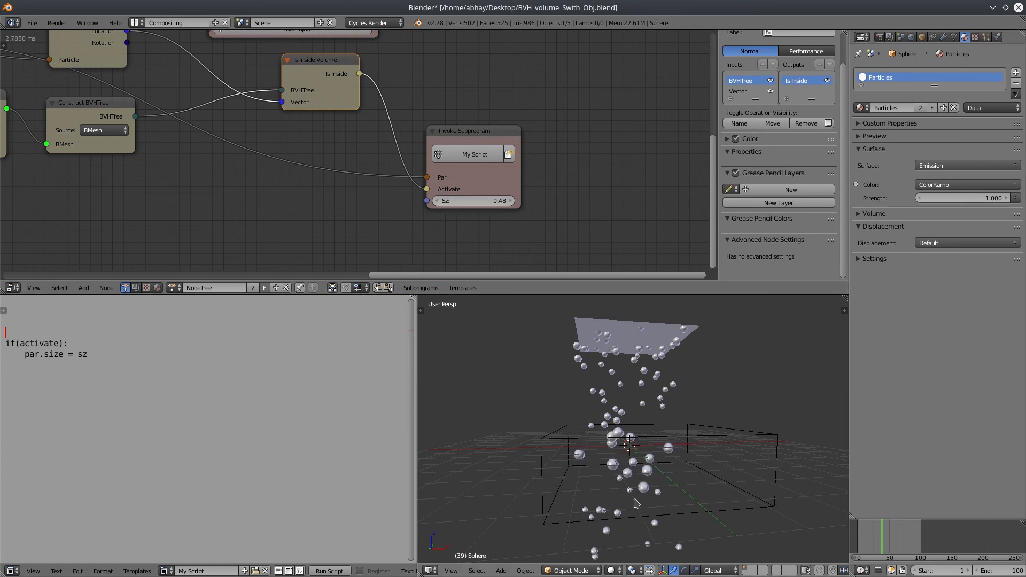
Restore rendered shading, set the Particles material's ColorRamp interpolation to Constant, and move its red stop to position 0.459.
key("shift+z")
mouse_move(607, 449)
middle_mouse_down()
mouse_move(650, 452)
mouse_move(606, 455)
middle_mouse_up()
middle_click_drag(318, 181, 566, 251)
left_click(158, 288)
key("KP_Decimal")
scroll(394, 162, "up", 6)
middle_click_drag(522, 176, 375, 178)
scroll(376, 178, "up", 3)
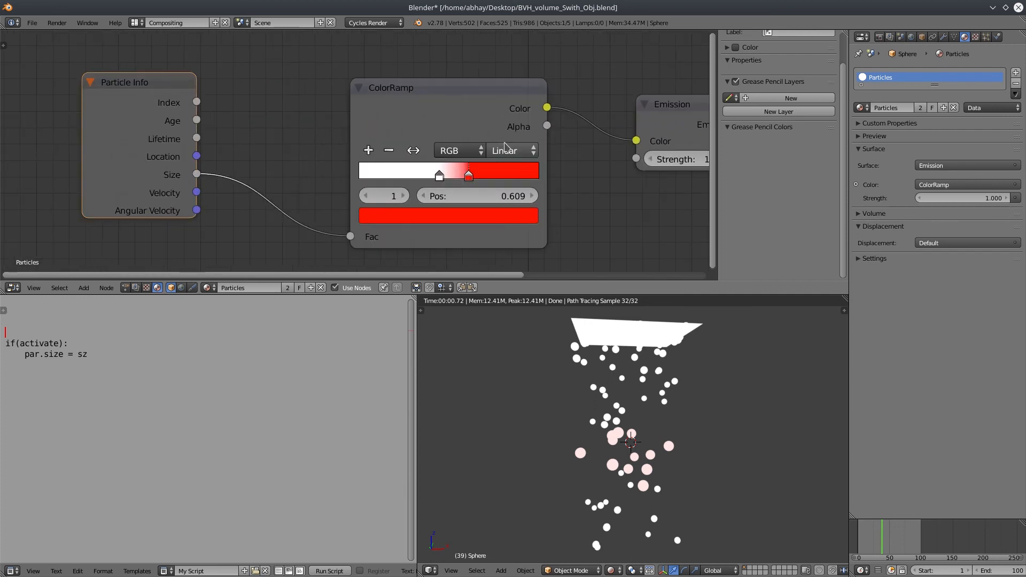
left_click(504, 147)
left_click(511, 64)
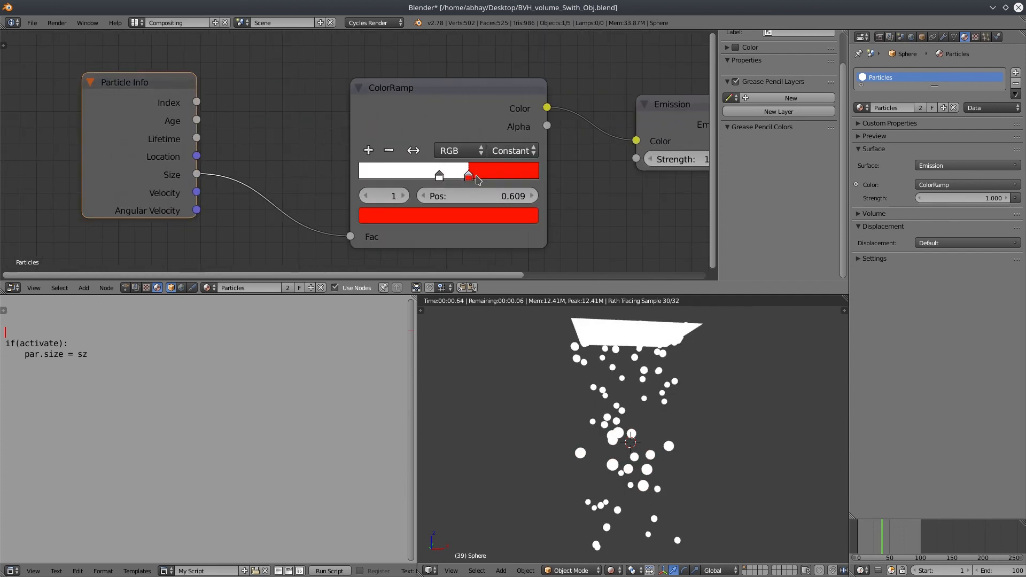
left_click_drag(476, 182, 446, 188)
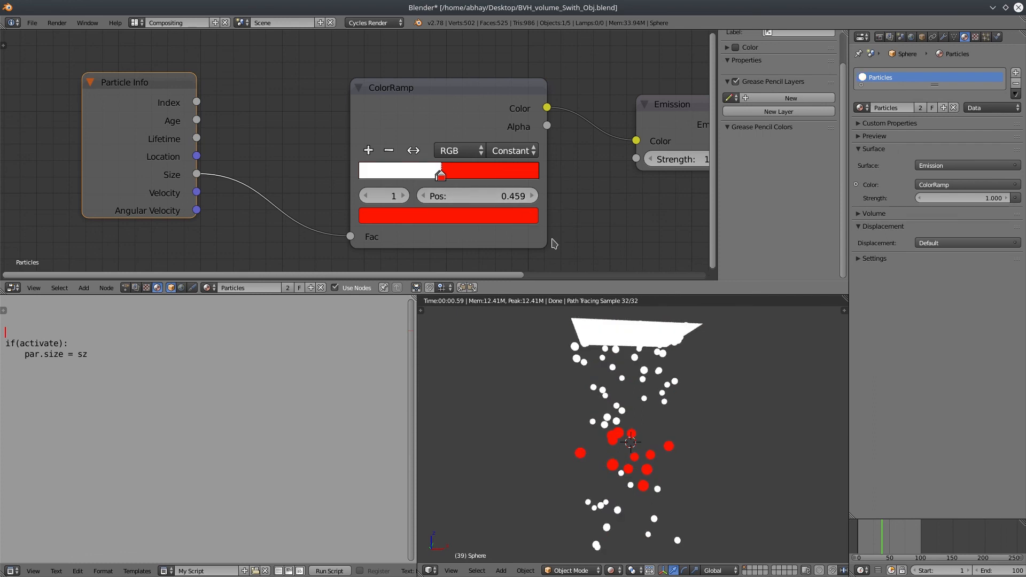
Scrub the animation to frame 43 and compare the particles in rendered and solid shading around the container.
mouse_move(673, 475)
middle_mouse_down()
mouse_move(642, 483)
mouse_move(663, 474)
middle_mouse_up()
mouse_move(874, 544)
left_mouse_down()
mouse_move(864, 545)
mouse_move(886, 541)
left_mouse_up()
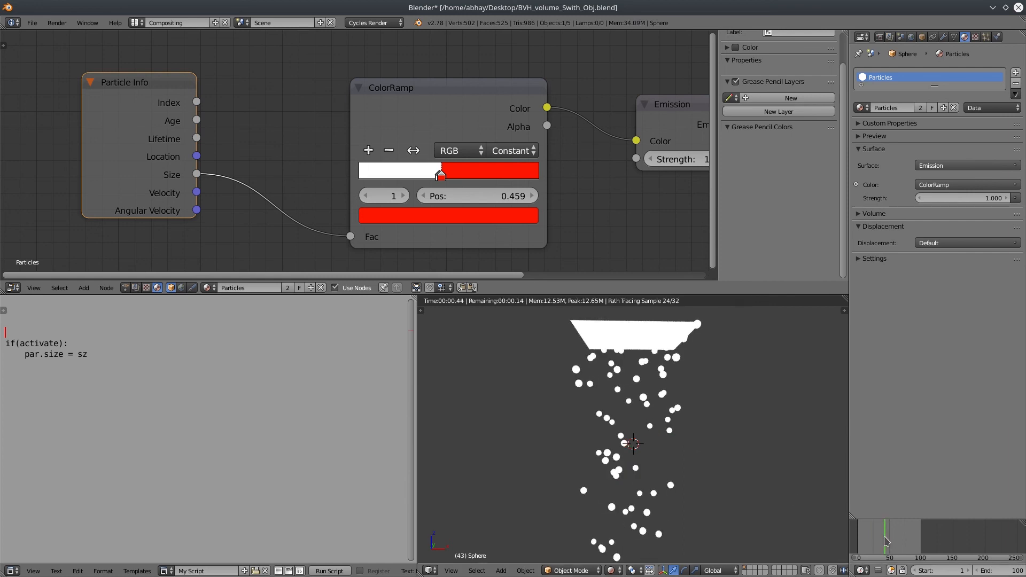
key("shift+z")
key("shift+z")
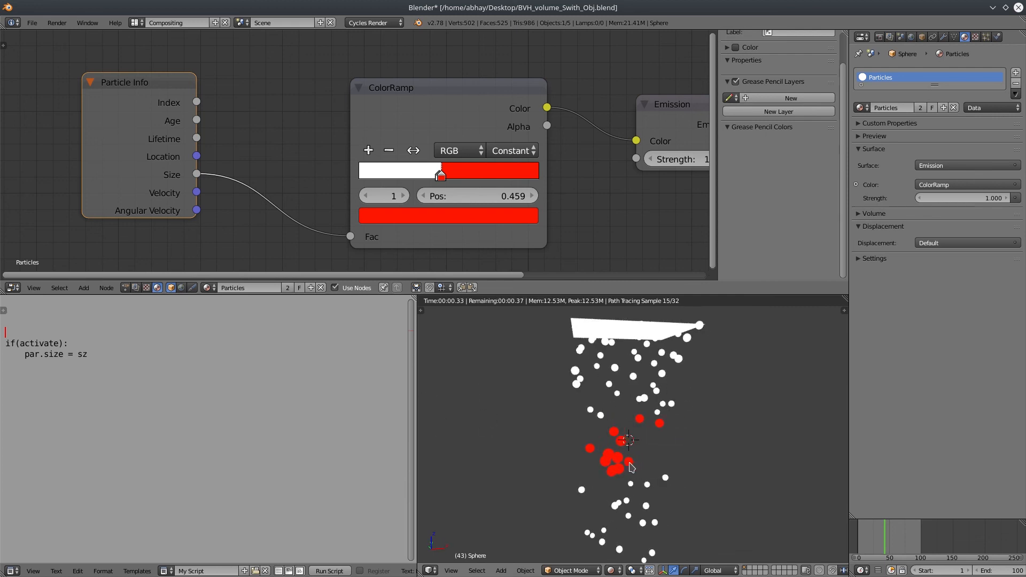
key("shift+z")
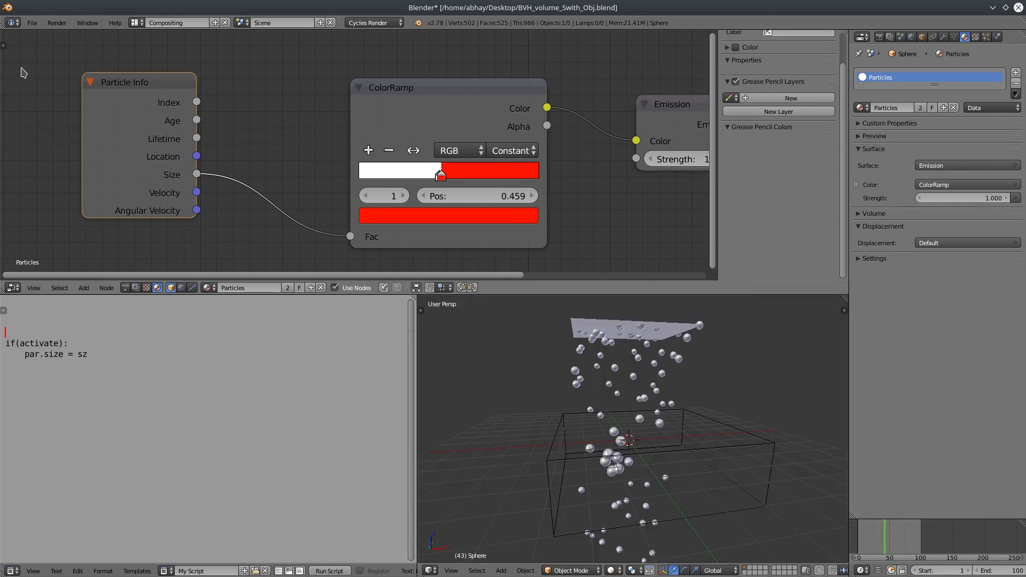
Bring the whole Animation Nodes tree into view alongside the rendered preview of the particles.
left_click(124, 288)
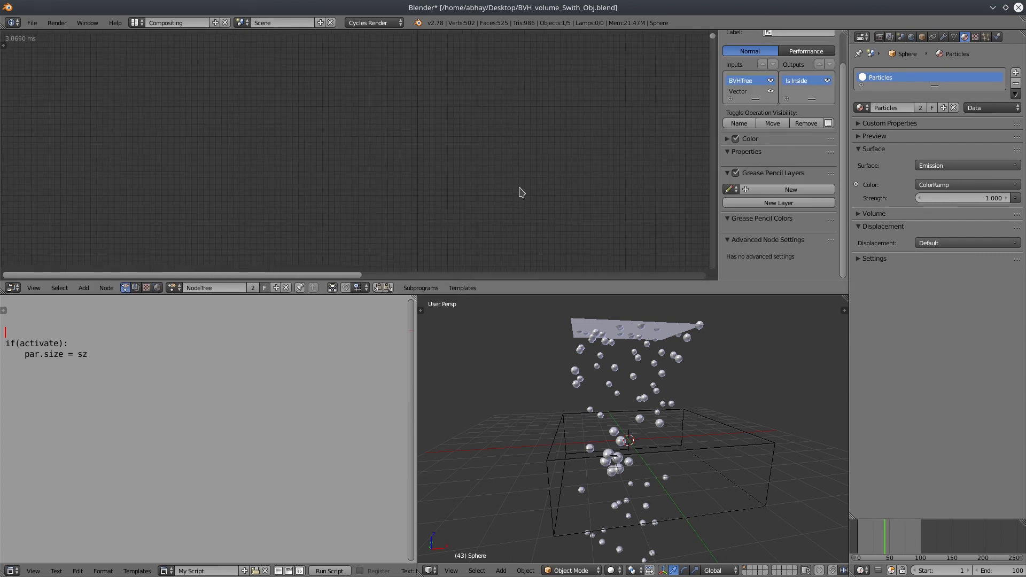
middle_click_drag(522, 193, 319, 100)
key("KP_Decimal")
middle_click_drag(200, 65, 359, 117)
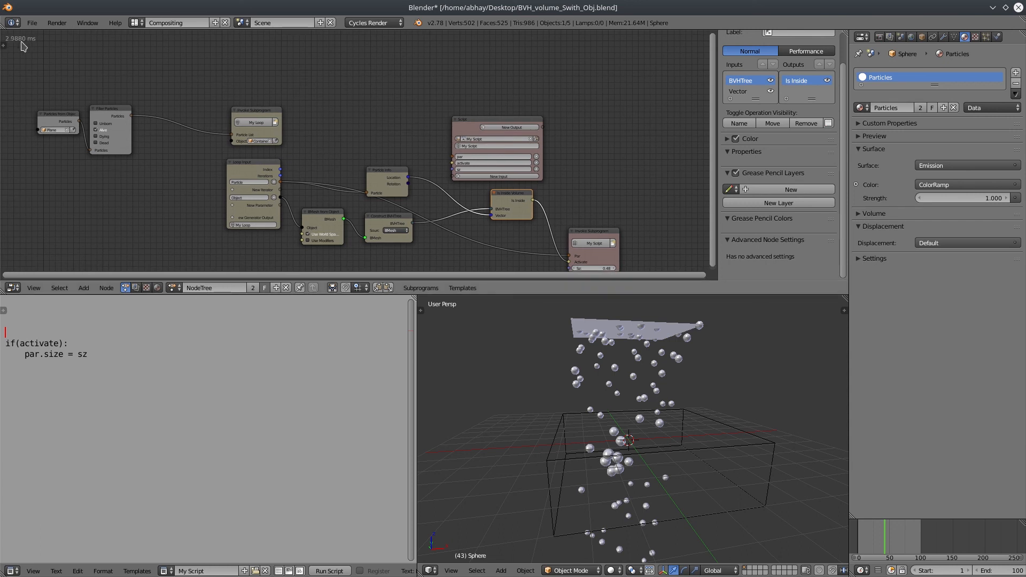
key("shift+z")
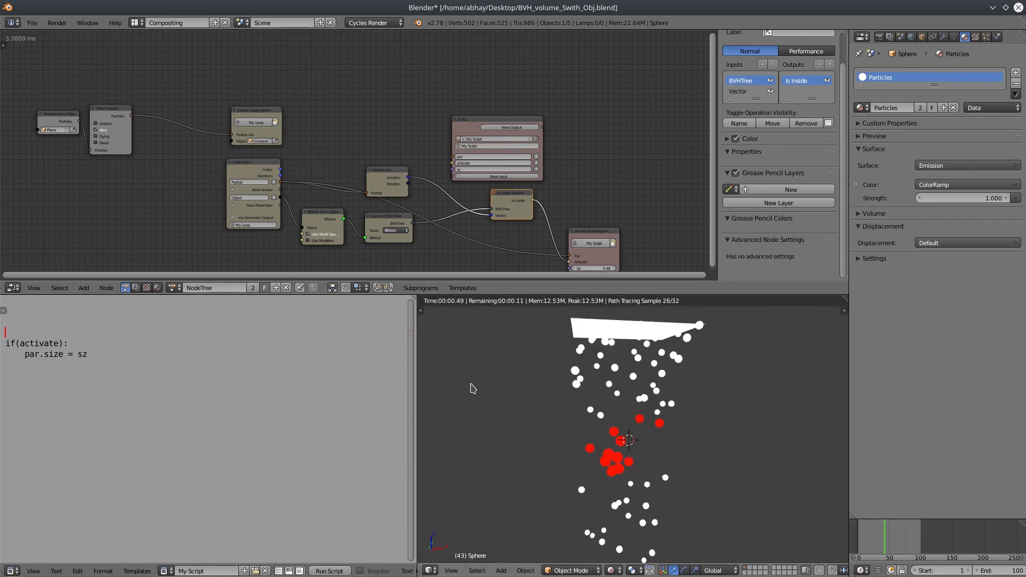